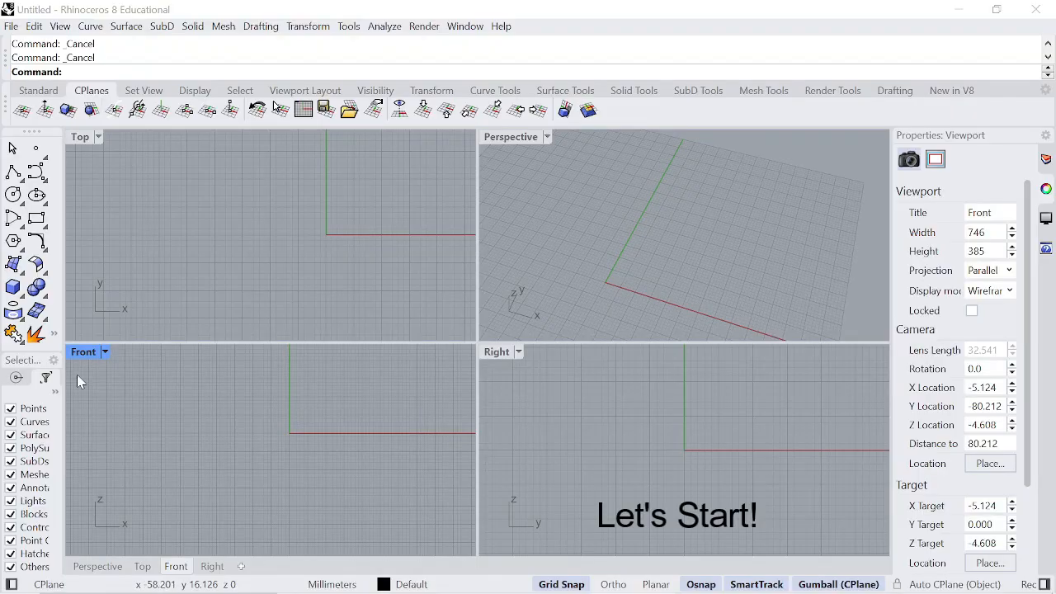
# In the Front view, draw an arched interpolated curve from (5, 0) through (6, 6) and (14, 14) to about (25, 15).
pyautogui.doubleClick(83, 352)
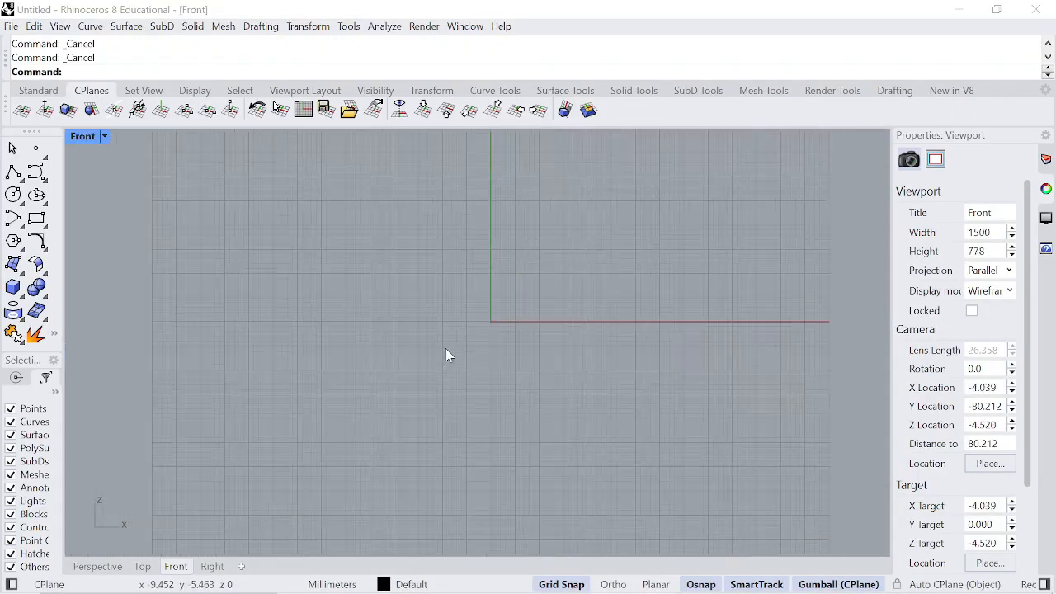
pyautogui.click(19, 183)
pyautogui.click(89, 183)
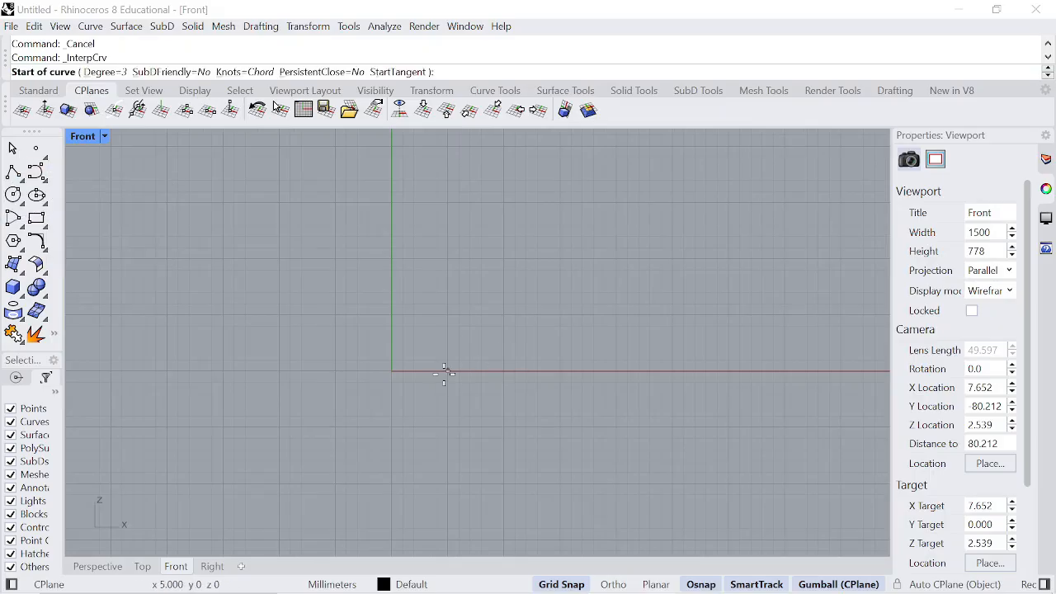
pyautogui.click(448, 371)
pyautogui.click(460, 303)
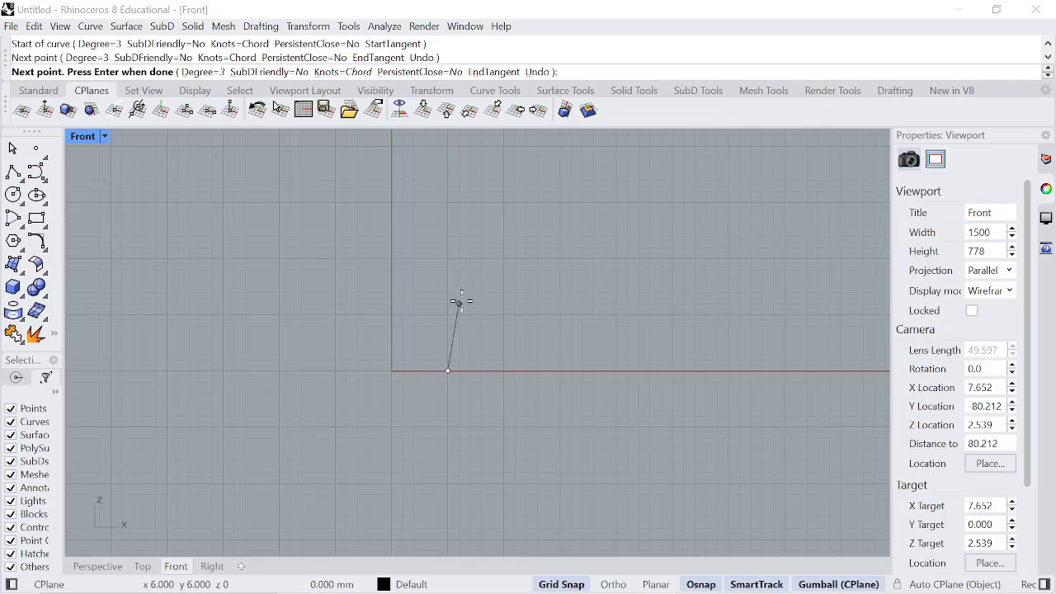
pyautogui.scroll(-1, 459, 302)
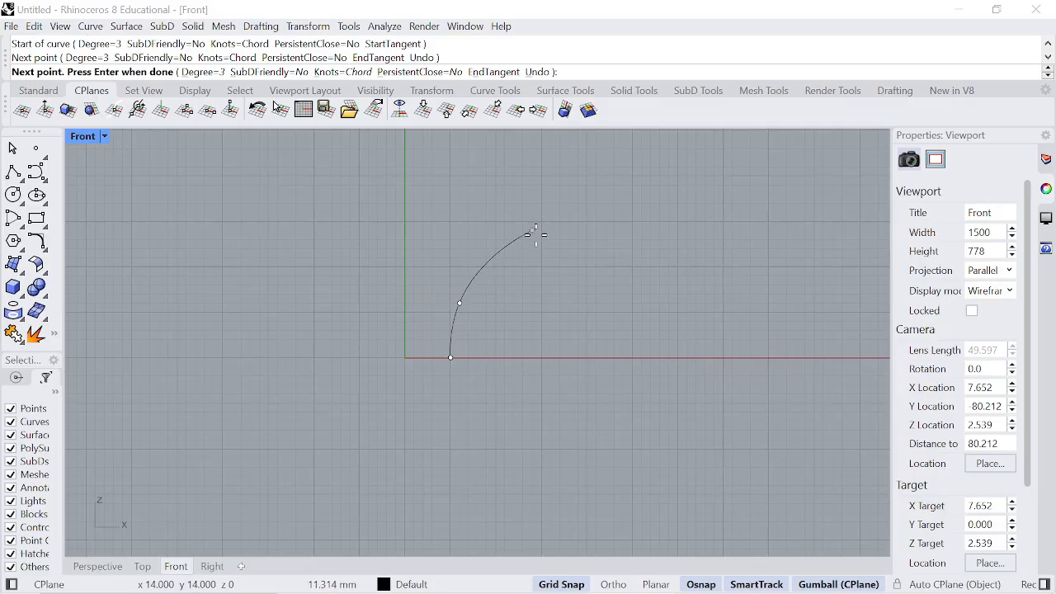
pyautogui.click(532, 230)
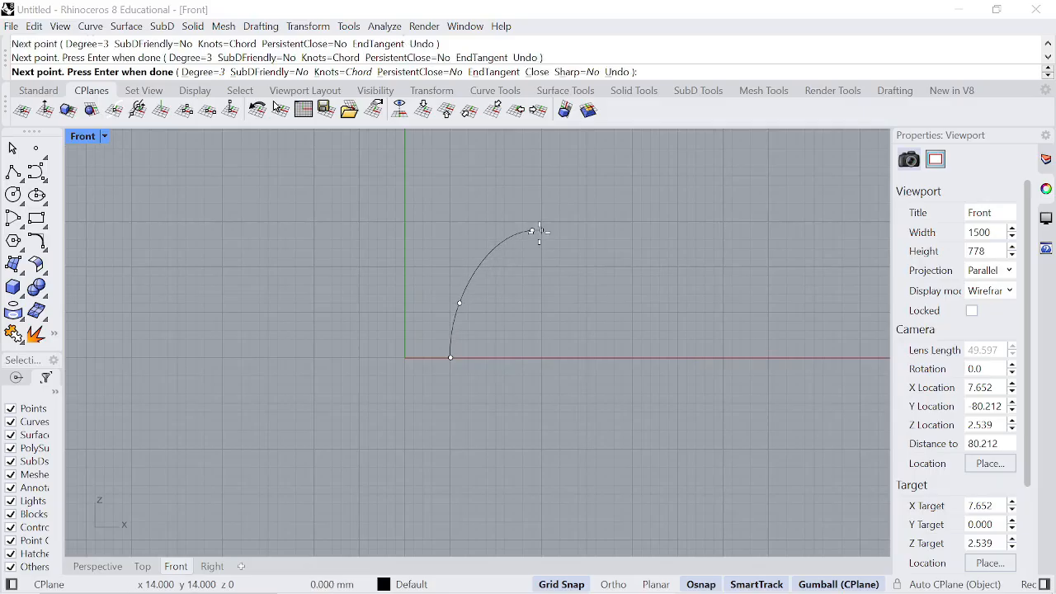
pyautogui.click(634, 220)
pyautogui.press('Return')
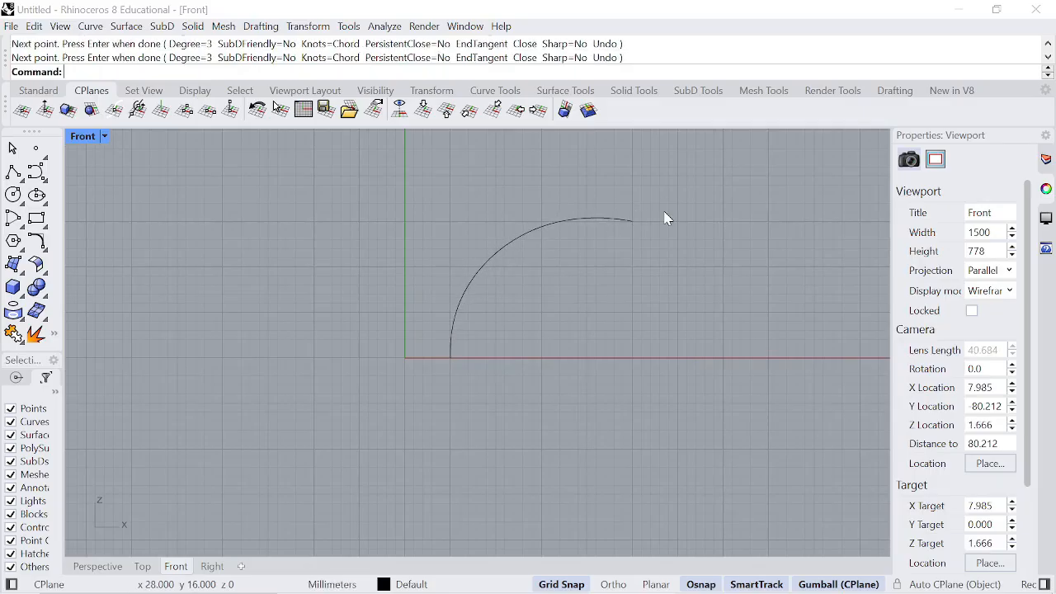
pyautogui.scroll(-1, 570, 237)
pyautogui.scroll(1, 577, 238)
pyautogui.scroll(2, 523, 234)
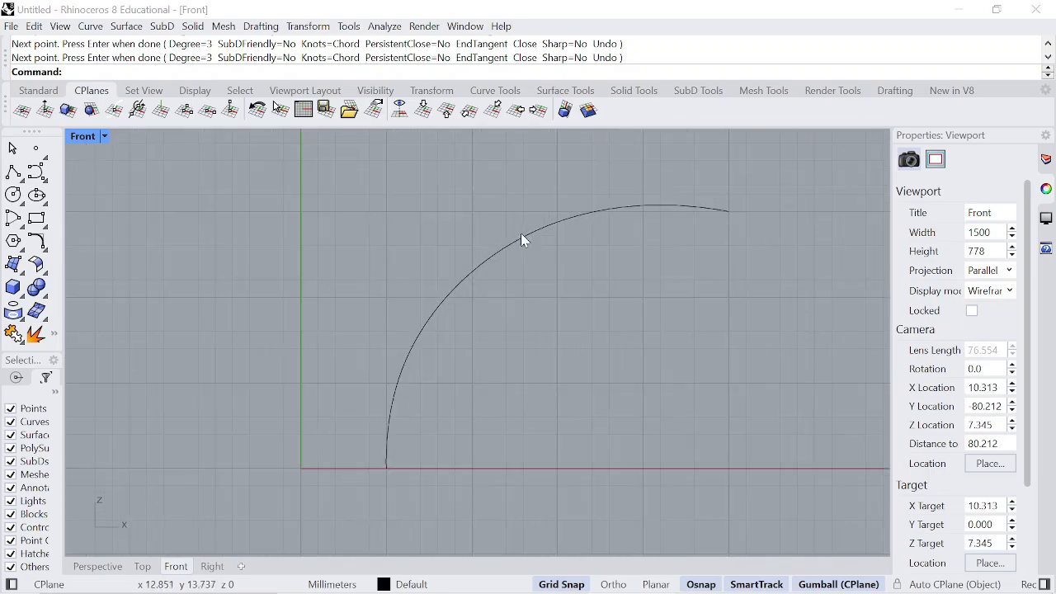
pyautogui.click(521, 236)
pyautogui.click(770, 300)
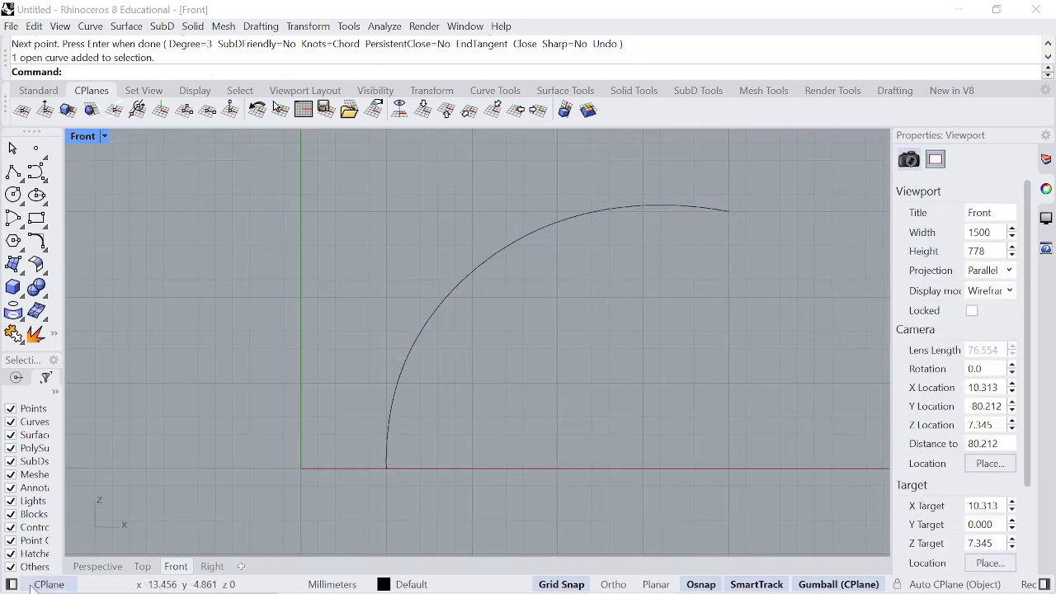
# In the Perspective view, polar array the arched curve around the origin with 16 items over 360 degrees.
pyautogui.click(97, 566)
pyautogui.moveTo(371, 420); pyautogui.dragTo(389, 406, button='right')
pyautogui.scroll(4, 390, 406)
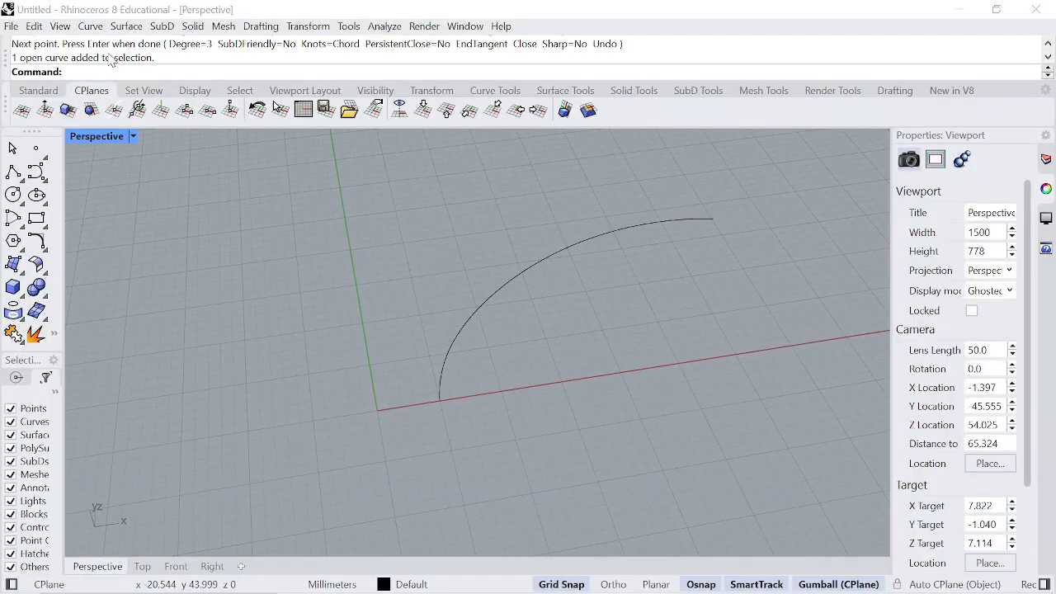
pyautogui.write('Array')
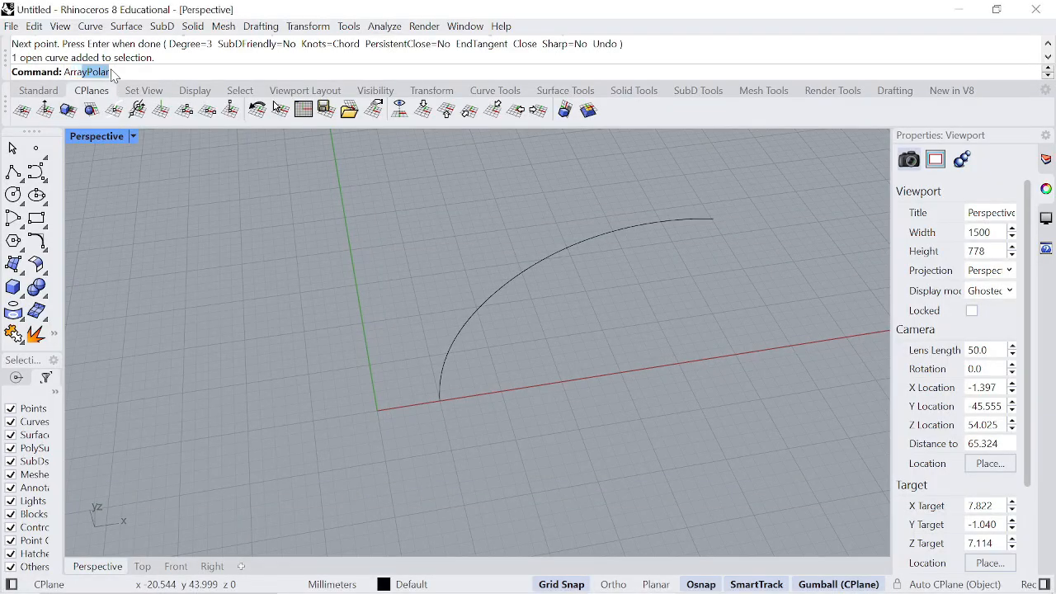
pyautogui.click(121, 170)
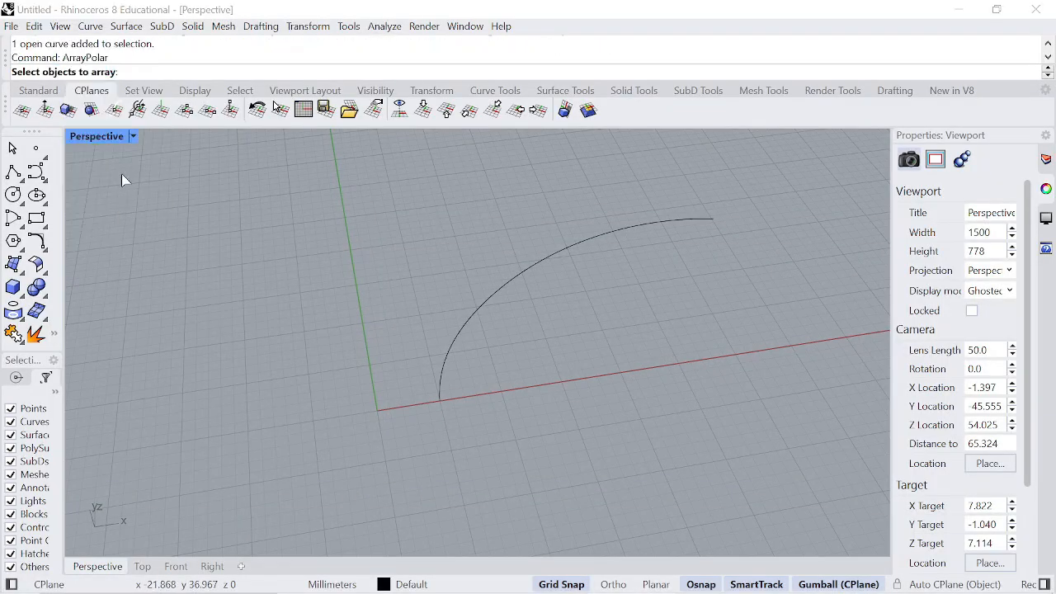
pyautogui.click(438, 378)
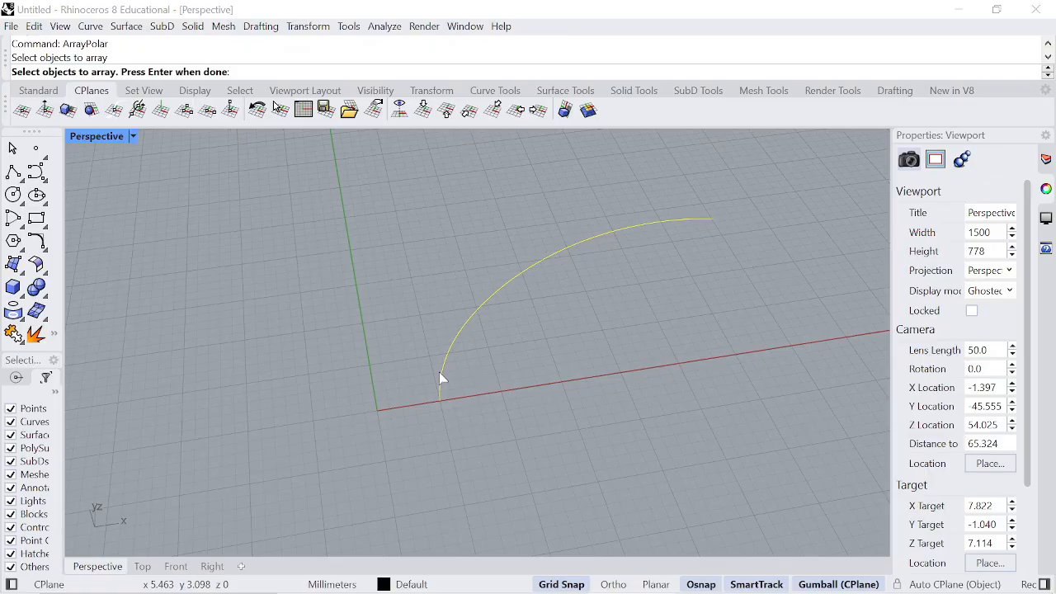
pyautogui.press('Return')
pyautogui.click(382, 414)
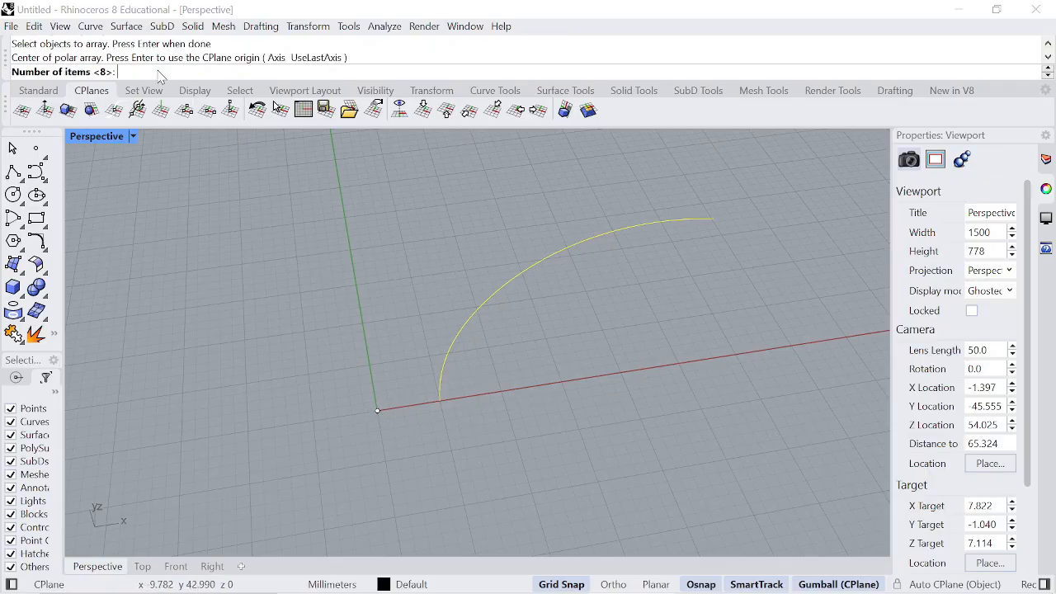
pyautogui.press('Return')
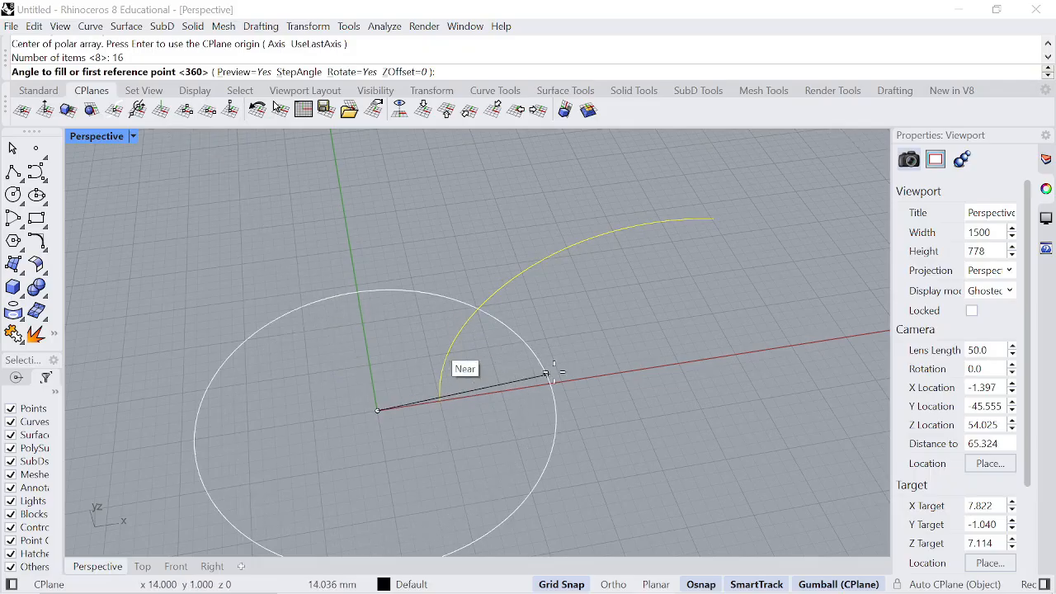
pyautogui.click(620, 374)
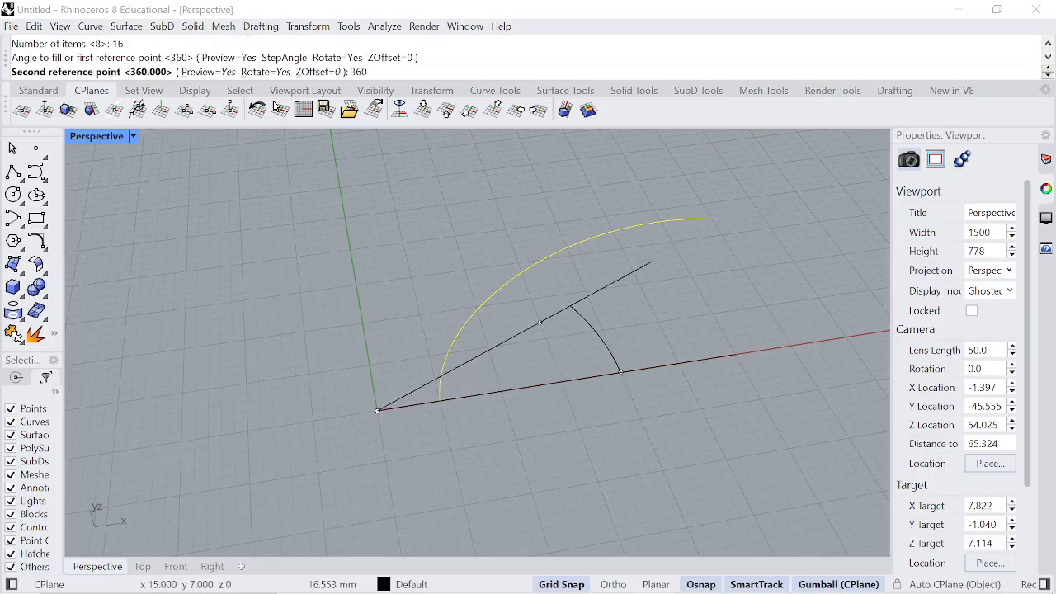
pyautogui.write('360')
pyautogui.press('Return')
pyautogui.press('Return')
pyautogui.scroll(-5, 545, 333)
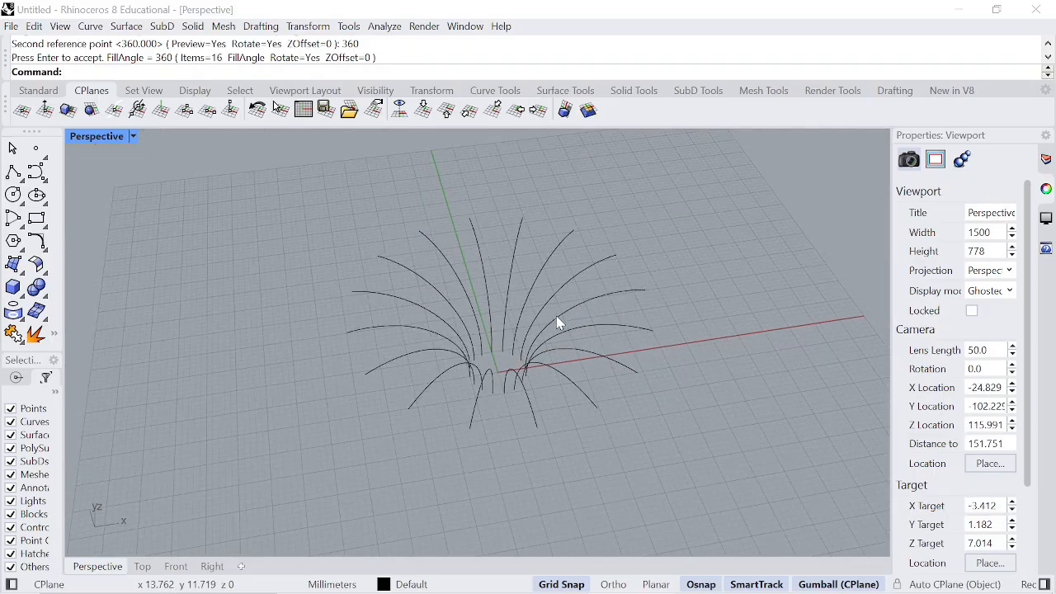
# Examine the ring of arrayed curves from different angles and distances in the Perspective view.
pyautogui.scroll(2, 519, 312)
pyautogui.scroll(-2, 489, 306)
pyautogui.scroll(4, 640, 369)
pyautogui.scroll(-2, 419, 357)
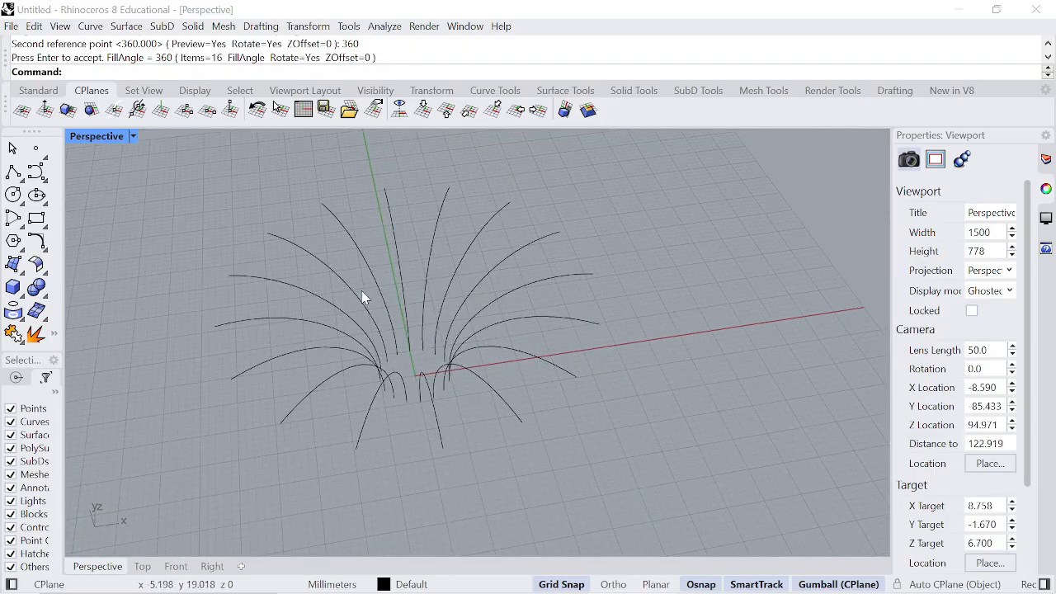
pyautogui.moveTo(361, 292); pyautogui.dragTo(731, 333, button='right')
pyautogui.scroll(2, 702, 351)
pyautogui.moveTo(672, 370); pyautogui.dragTo(543, 363, button='right')
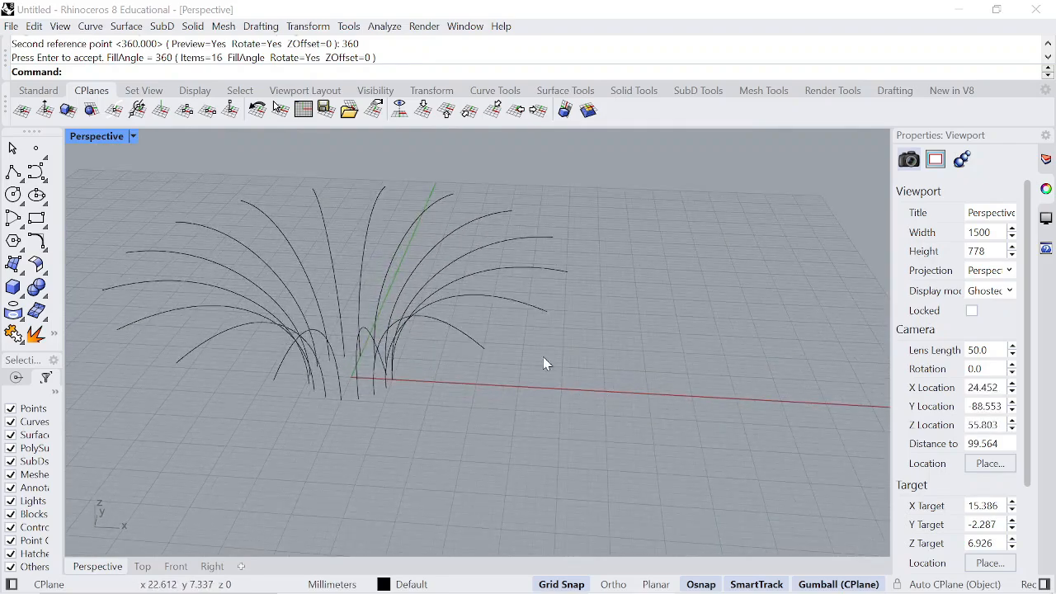
pyautogui.scroll(-2, 552, 364)
pyautogui.scroll(2, 567, 363)
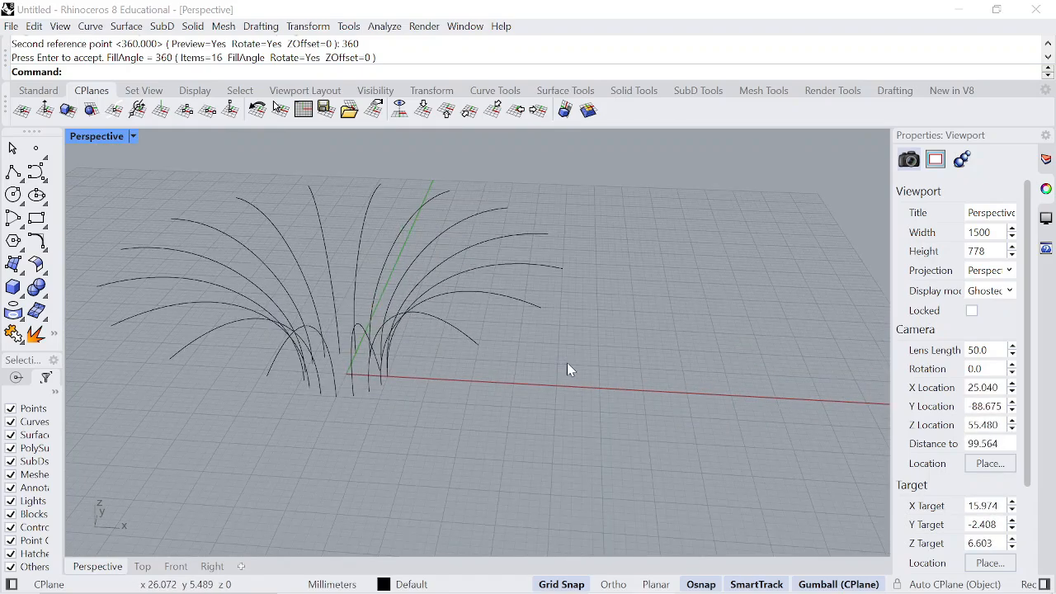
pyautogui.scroll(2, 569, 364)
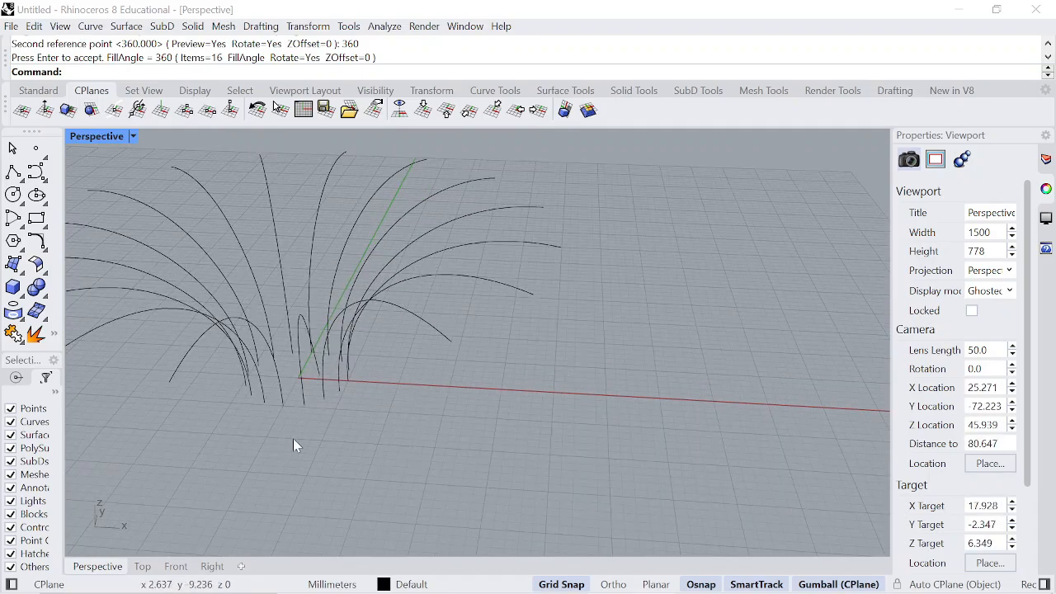
# In the Front view, draw a line about 30 mm long on the x axis, from x = 30 to about x = 60.
pyautogui.click(176, 566)
pyautogui.scroll(-2, 392, 356)
pyautogui.scroll(1, 454, 400)
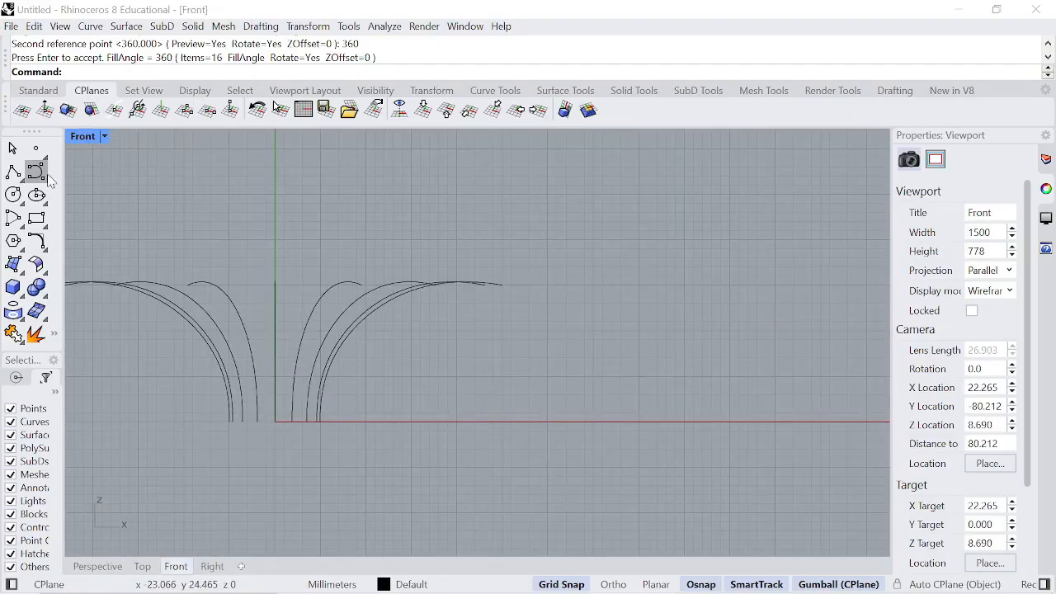
pyautogui.click(22, 180)
pyautogui.click(35, 183)
pyautogui.scroll(-4, 330, 321)
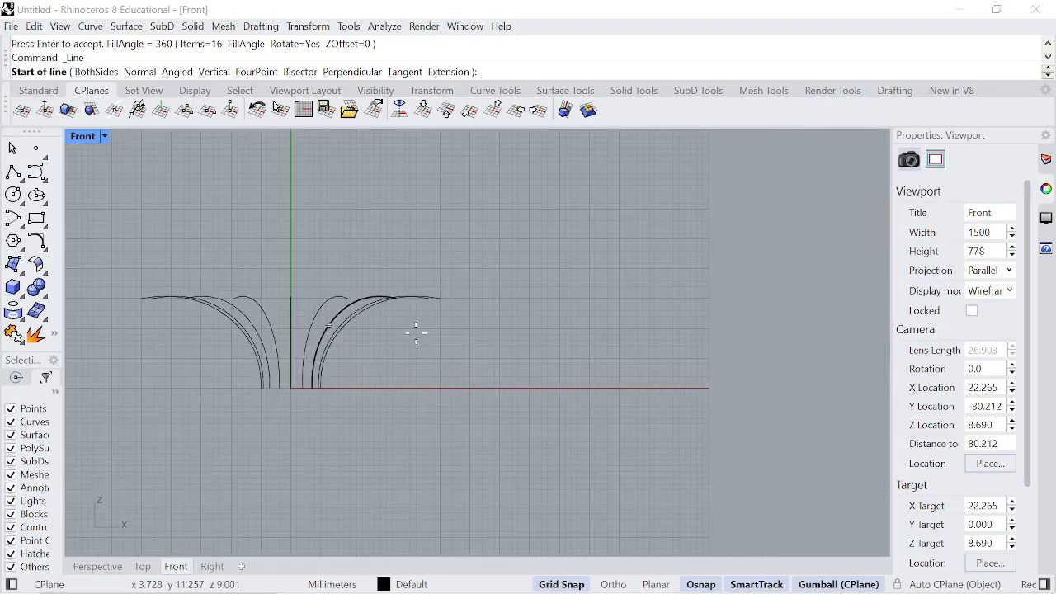
pyautogui.scroll(6, 455, 345)
pyautogui.click(484, 424)
pyautogui.scroll(-2, 470, 388)
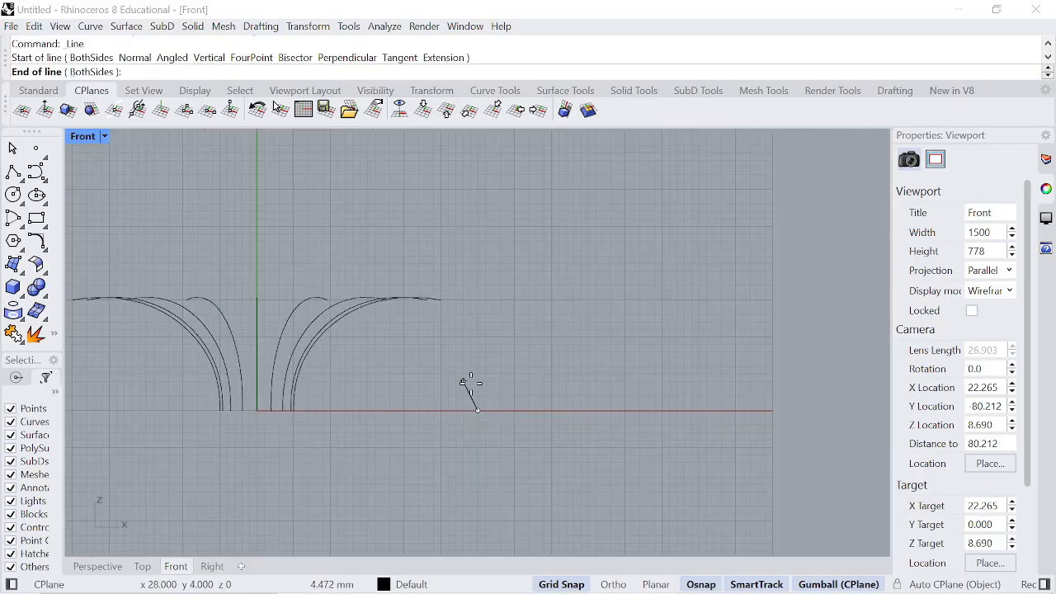
pyautogui.click(698, 410)
pyautogui.scroll(2, 678, 430)
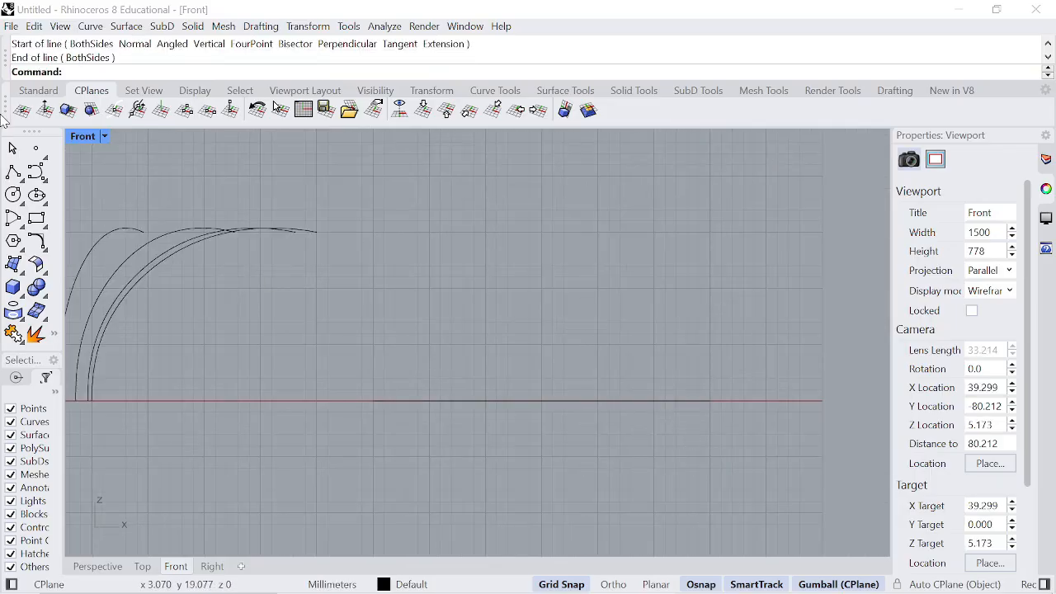
# Draw a wavy interpolated curve across the line from (30, 2), dipping to y = -2, rising to y = 2 and ending at (60, -3).
pyautogui.click(37, 172)
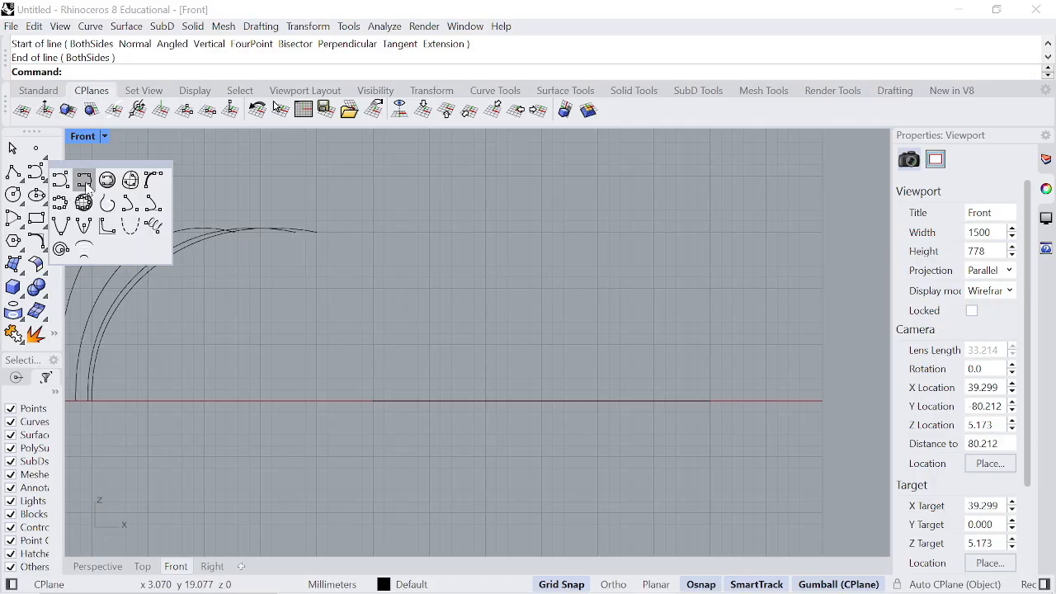
pyautogui.click(84, 179)
pyautogui.scroll(1, 437, 382)
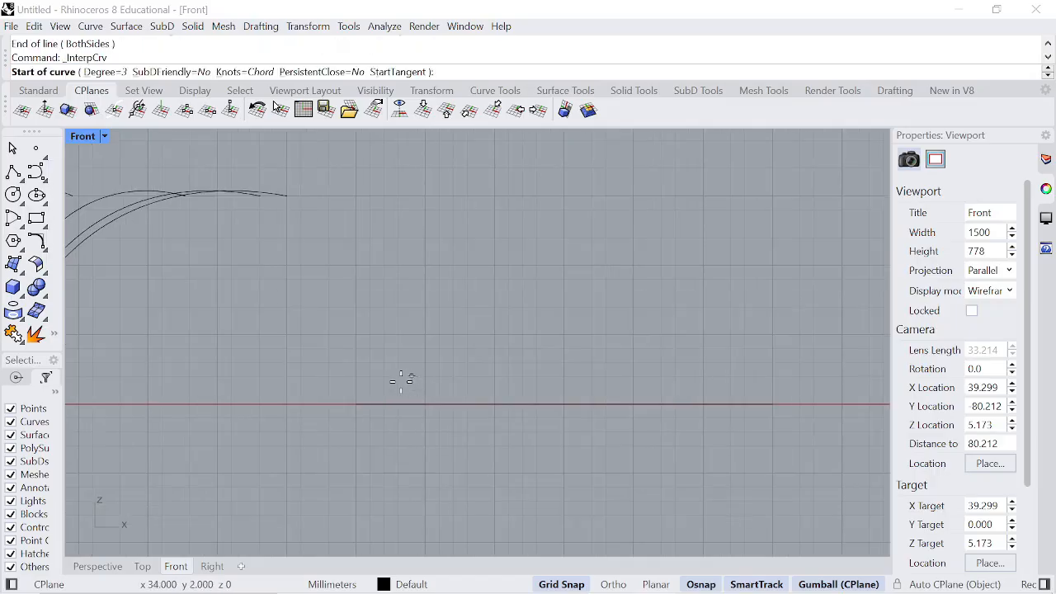
pyautogui.scroll(1, 401, 380)
pyautogui.click(345, 376)
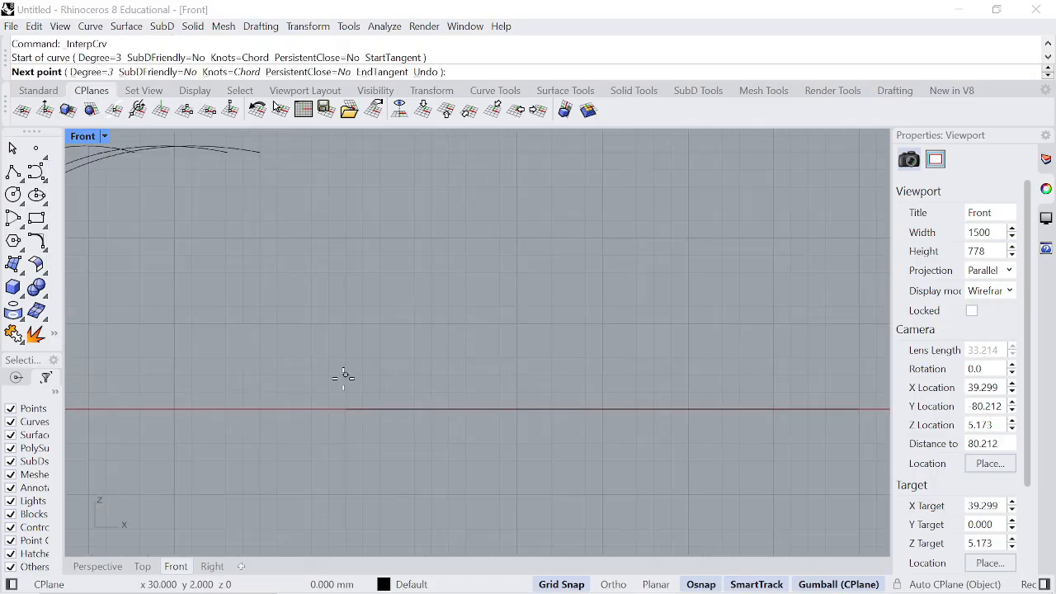
pyautogui.click(434, 444)
pyautogui.scroll(-2, 466, 441)
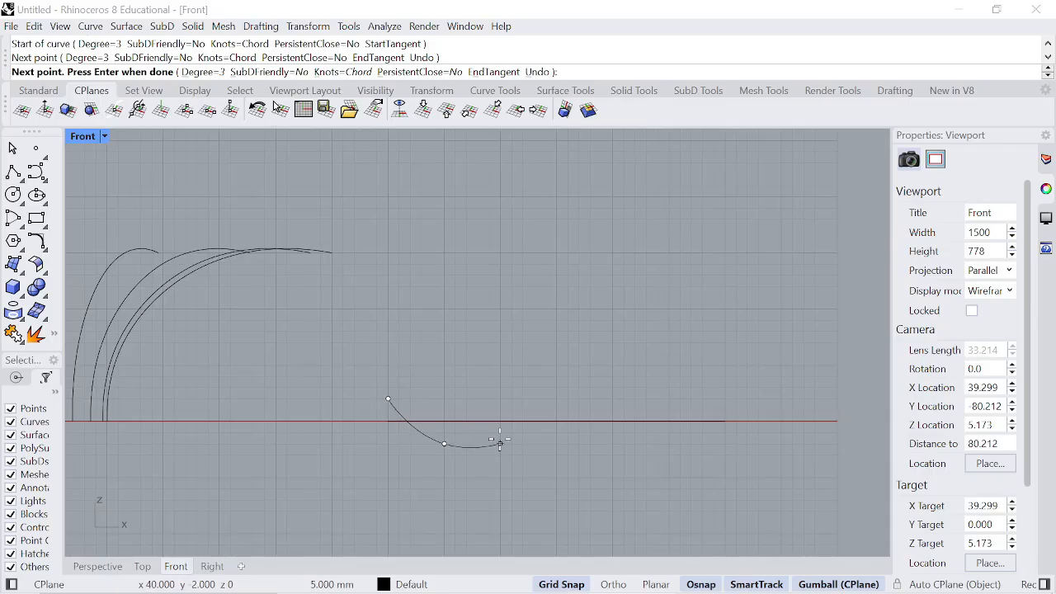
pyautogui.click(500, 444)
pyautogui.scroll(2, 532, 396)
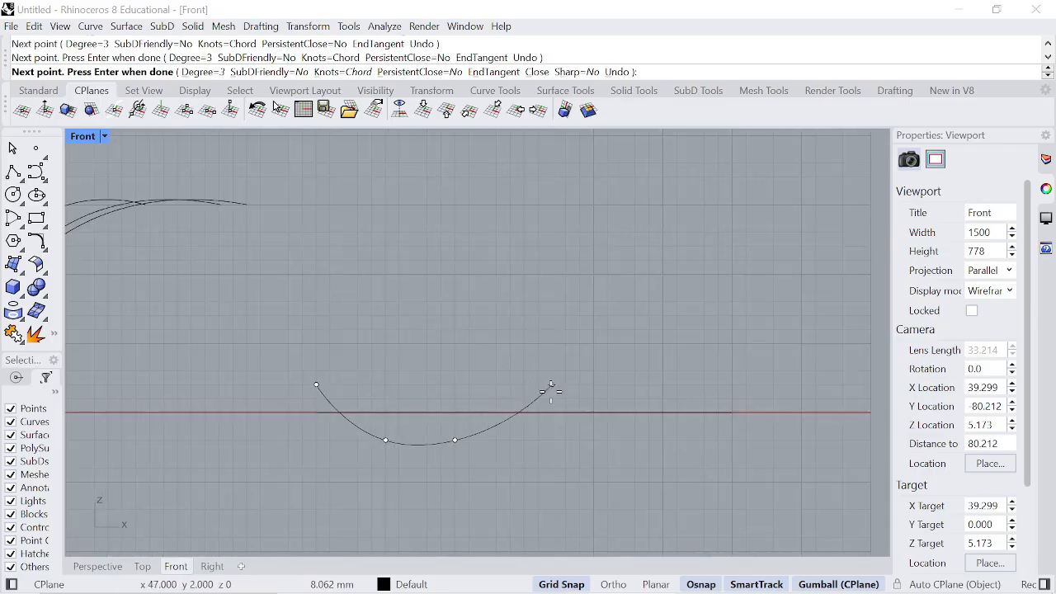
pyautogui.click(551, 384)
pyautogui.click(620, 385)
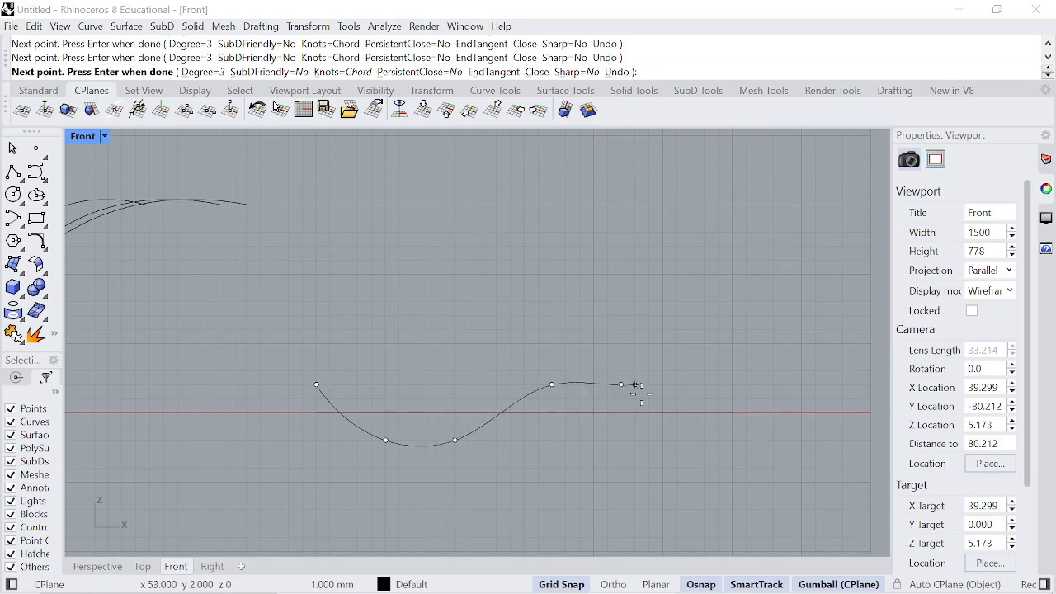
pyautogui.click(729, 454)
pyautogui.press('Return')
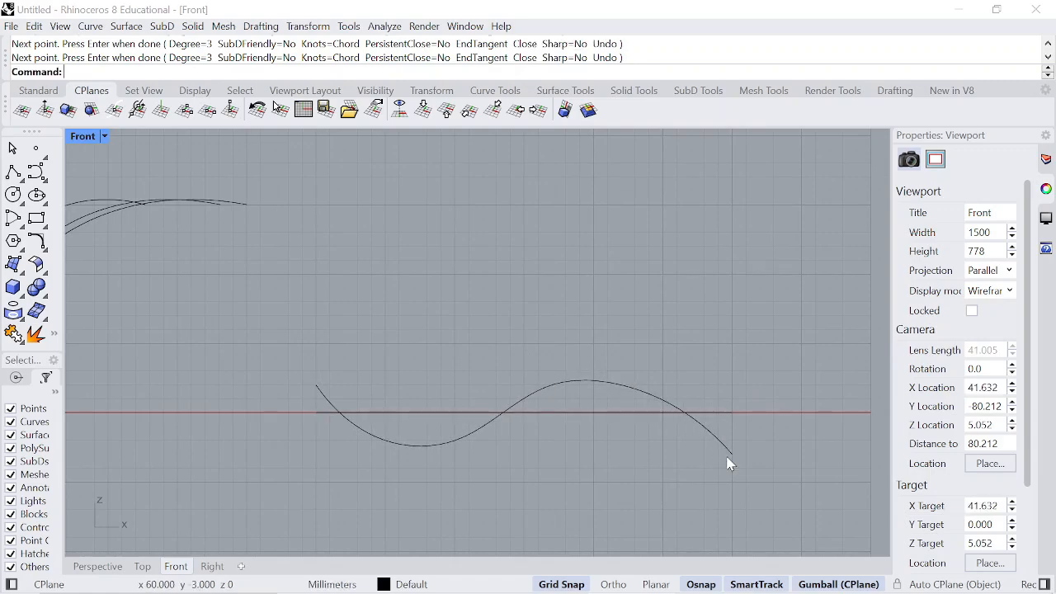
# Draw a second interpolated curve crossing the first from (30, -1) through (35, 3), (37, 3), (45, -2) and (55, -2) to (60, 1).
pyautogui.click(41, 176)
pyautogui.click(44, 179)
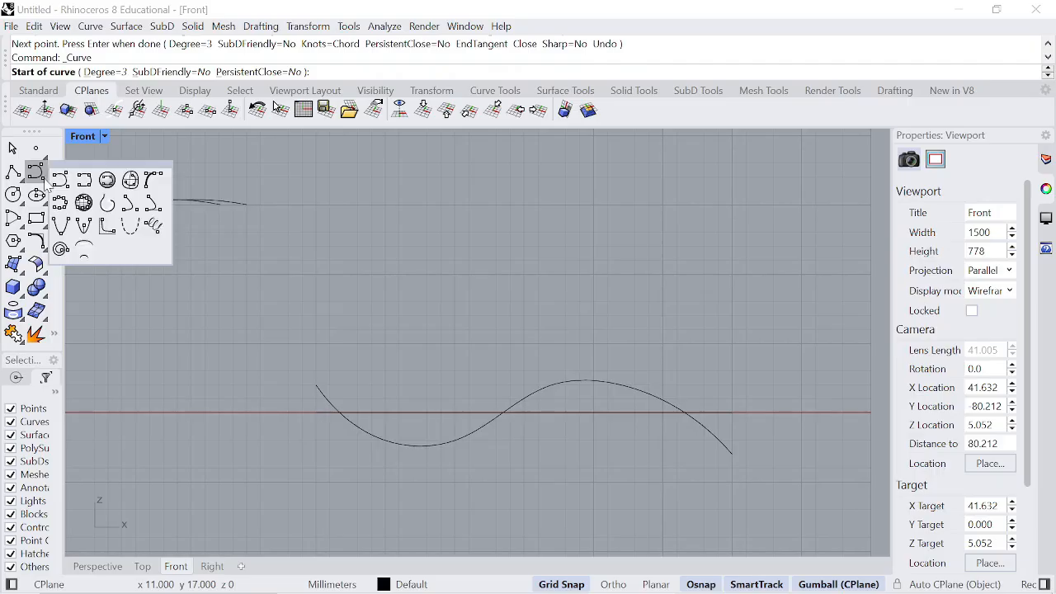
pyautogui.click(86, 180)
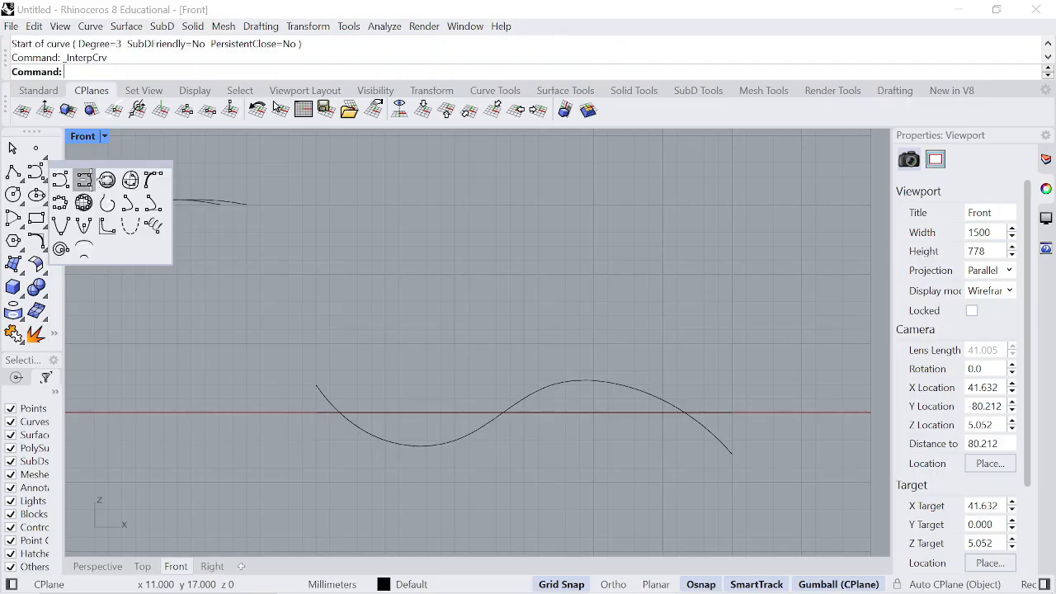
pyautogui.click(317, 427)
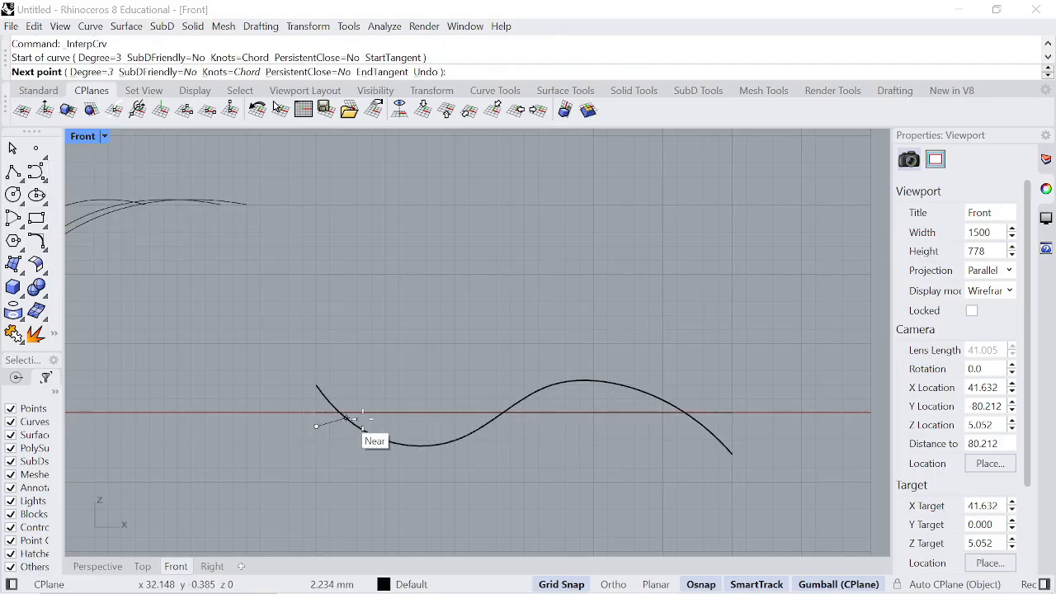
pyautogui.click(384, 371)
pyautogui.click(414, 370)
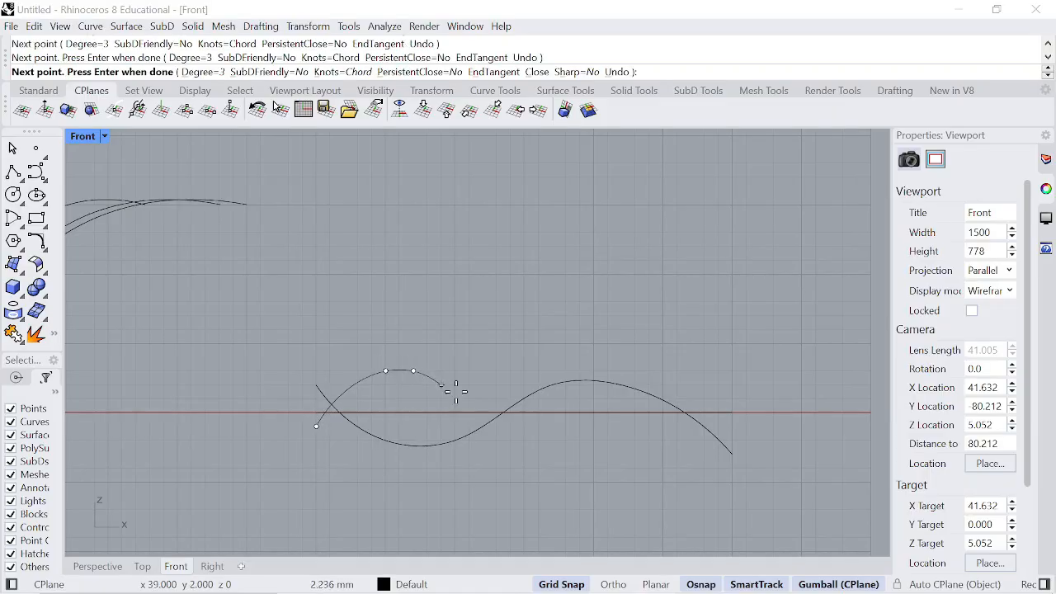
pyautogui.click(520, 441)
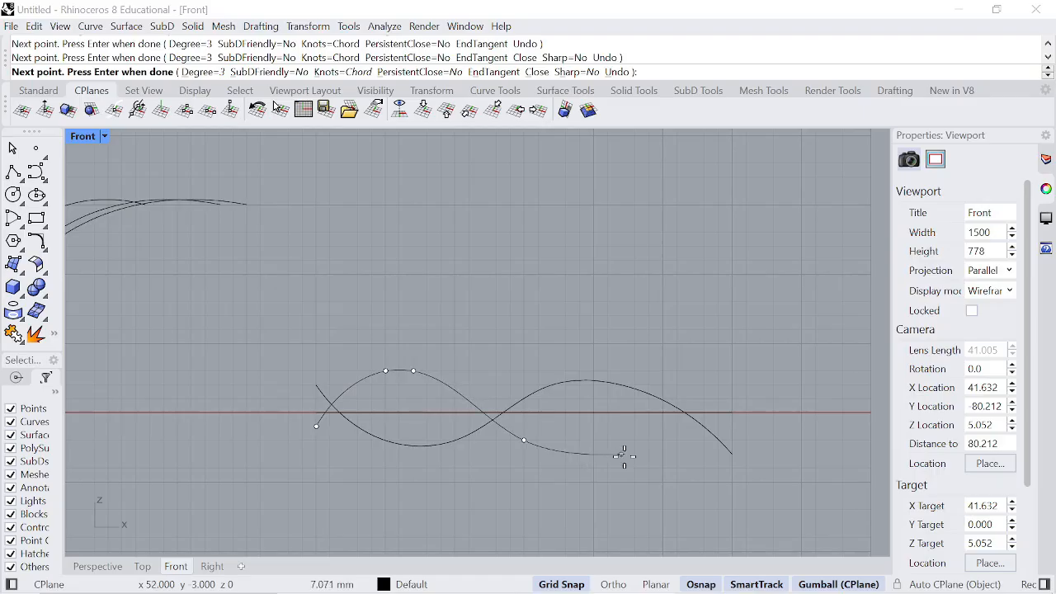
pyautogui.click(663, 440)
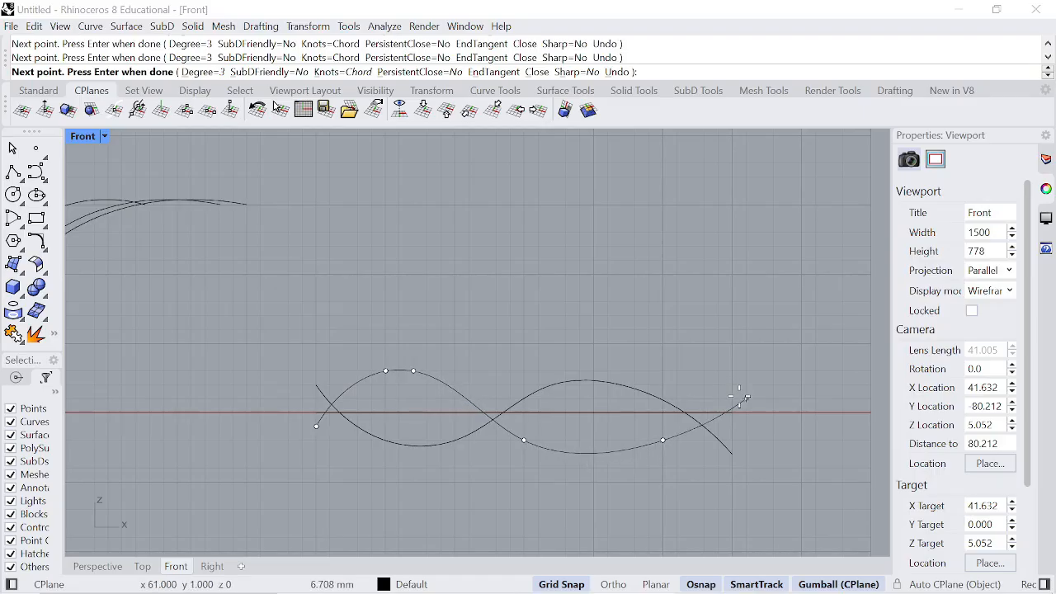
pyautogui.click(732, 397)
pyautogui.press('Return')
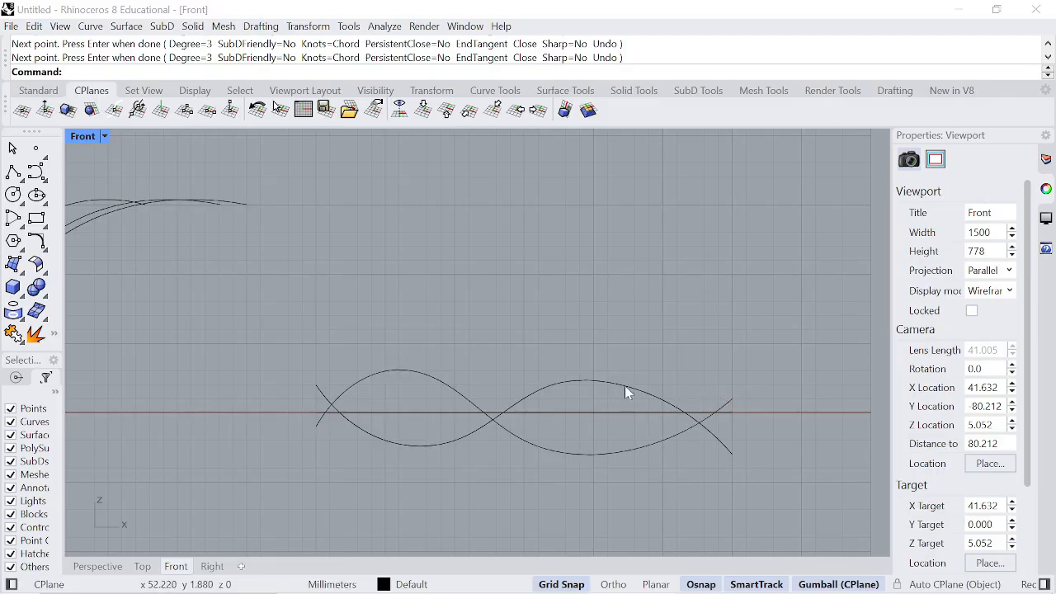
# Lower the control point at the start of the first wavy curve's crest slightly to flatten the crest.
pyautogui.scroll(2, 624, 385)
pyautogui.scroll(2, 615, 396)
pyautogui.scroll(-3, 577, 387)
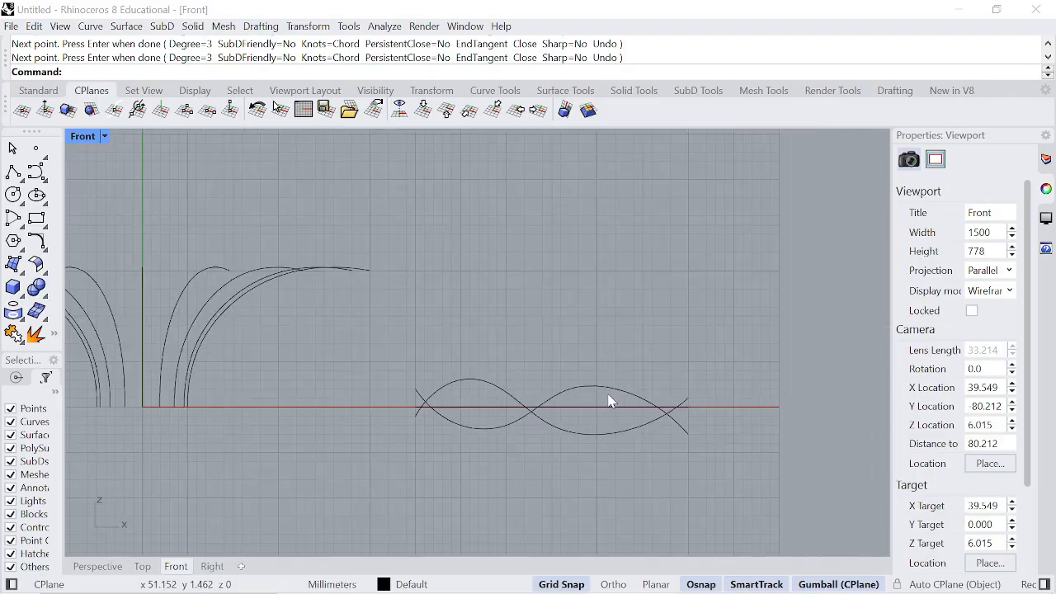
pyautogui.scroll(2, 581, 378)
pyautogui.click(580, 377)
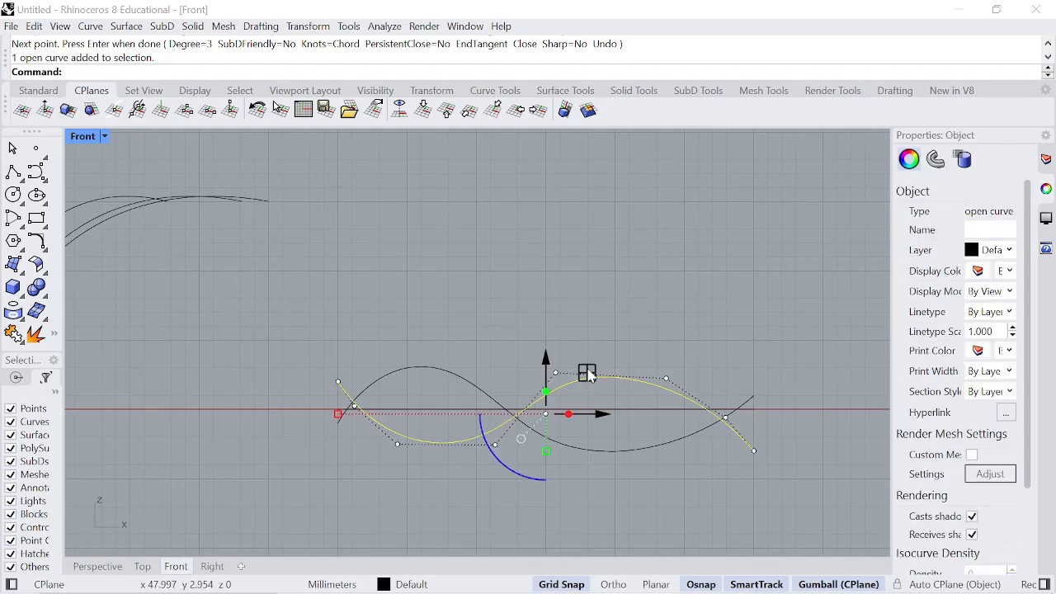
pyautogui.moveTo(526, 277); pyautogui.dragTo(585, 404)
pyautogui.moveTo(554, 310); pyautogui.dragTo(557, 328)
pyautogui.press('Escape')
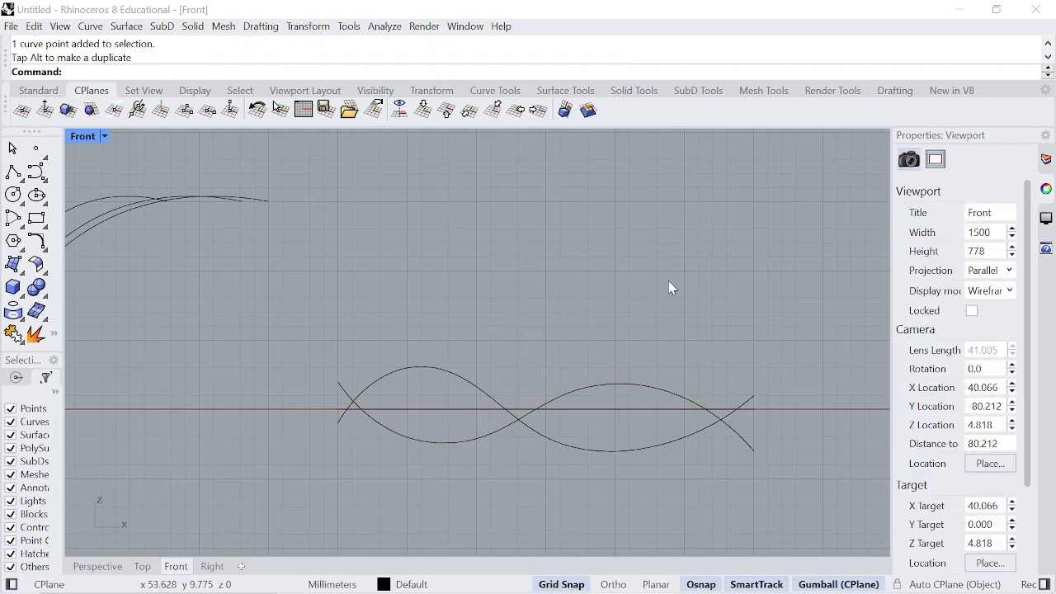
# Move the control point at the far side of the second wavy curve's trough slightly down to deepen it.
pyautogui.click(610, 455)
pyautogui.click(644, 418)
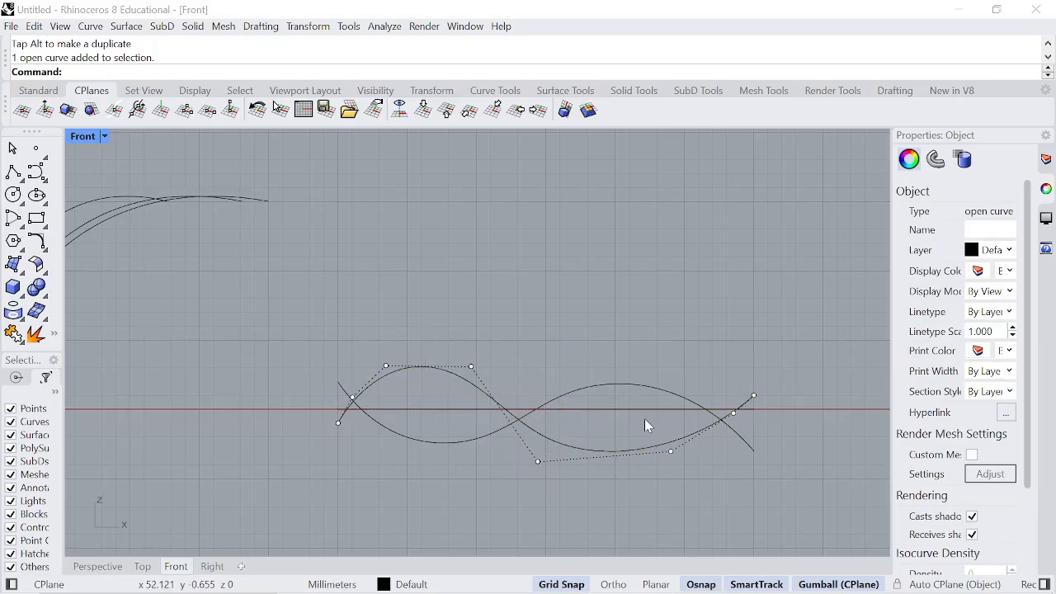
pyautogui.moveTo(644, 418); pyautogui.dragTo(678, 460)
pyautogui.moveTo(672, 394); pyautogui.dragTo(672, 419)
pyautogui.click(727, 317)
pyautogui.scroll(-2, 751, 335)
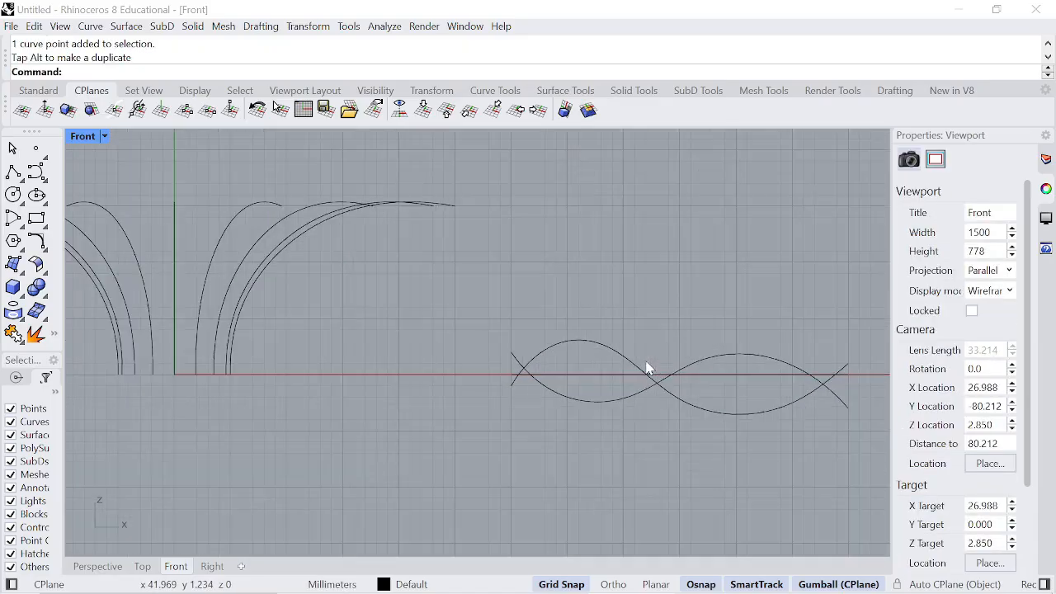
# In the Perspective view, flow a stretched copy of the first wavy curve from the straight line onto the arched curve above the x axis.
pyautogui.click(98, 566)
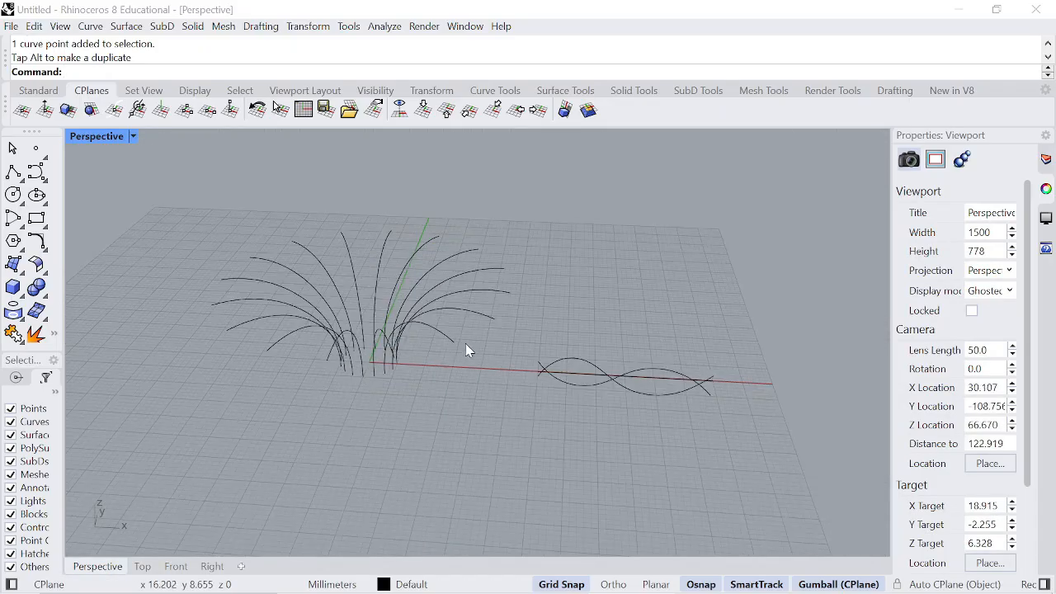
pyautogui.moveTo(465, 343); pyautogui.dragTo(504, 357, button='right')
pyautogui.scroll(4, 393, 349)
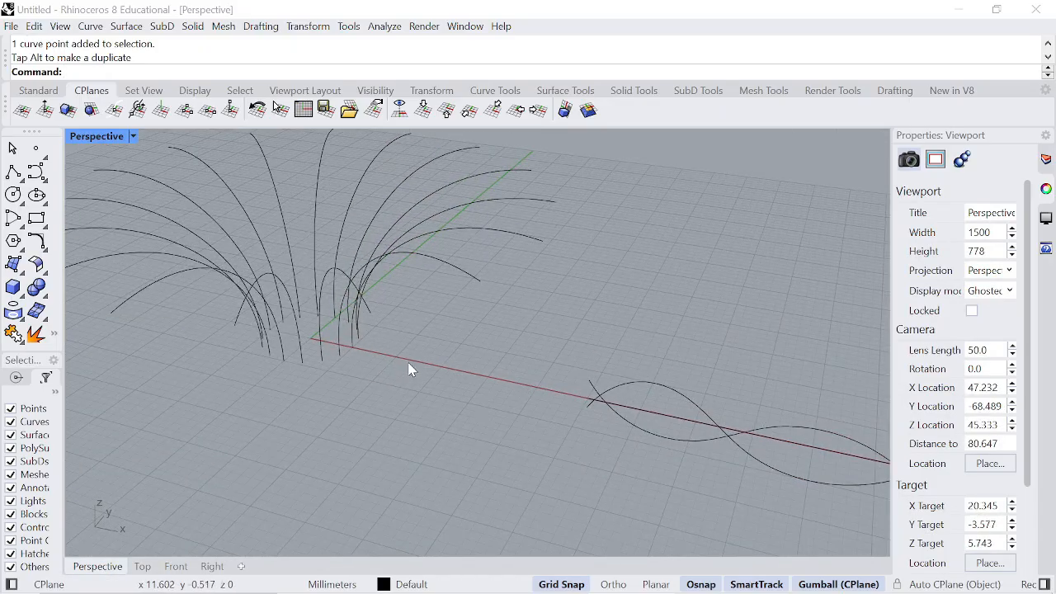
pyautogui.scroll(-2, 409, 363)
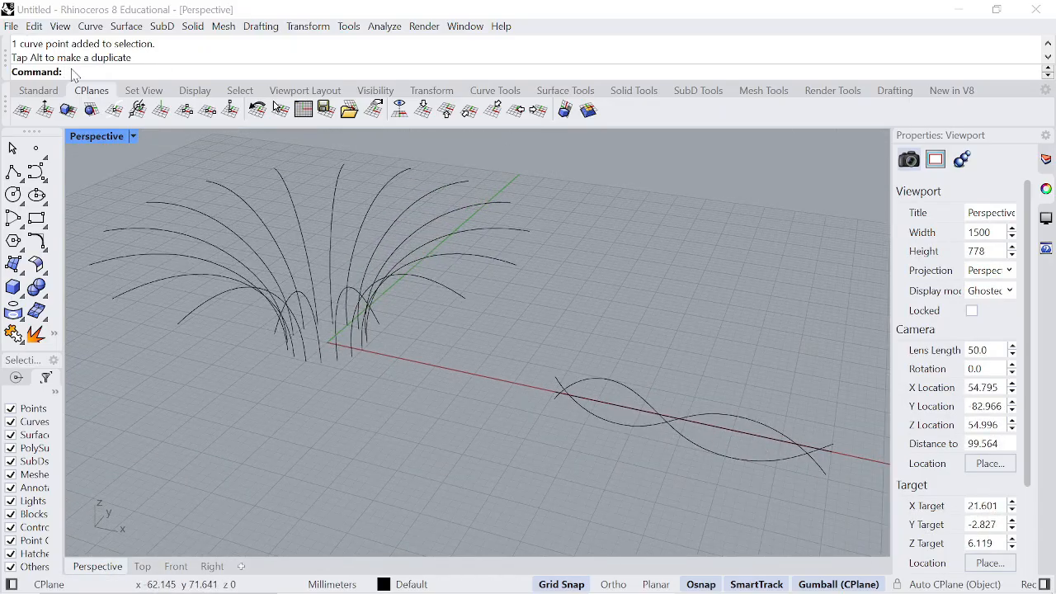
pyautogui.press('Return')
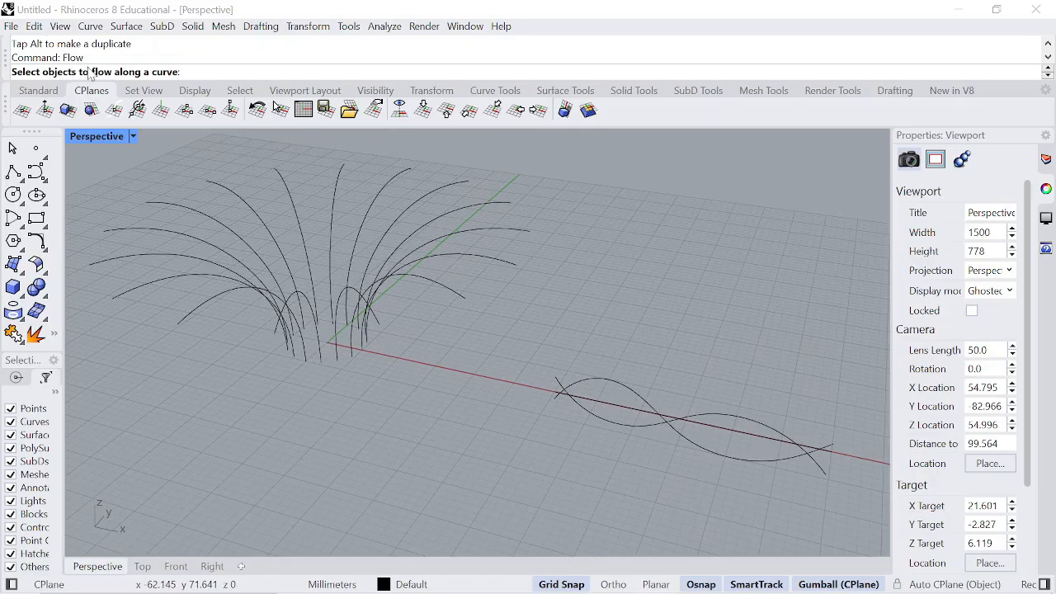
pyautogui.scroll(4, 608, 417)
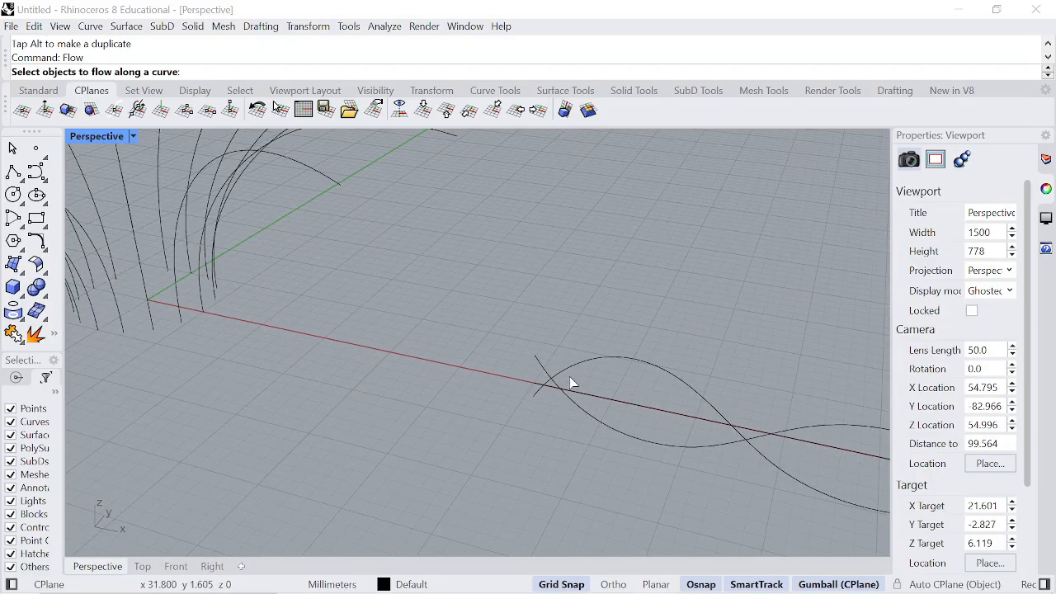
pyautogui.moveTo(546, 422); pyautogui.dragTo(542, 375, button='right')
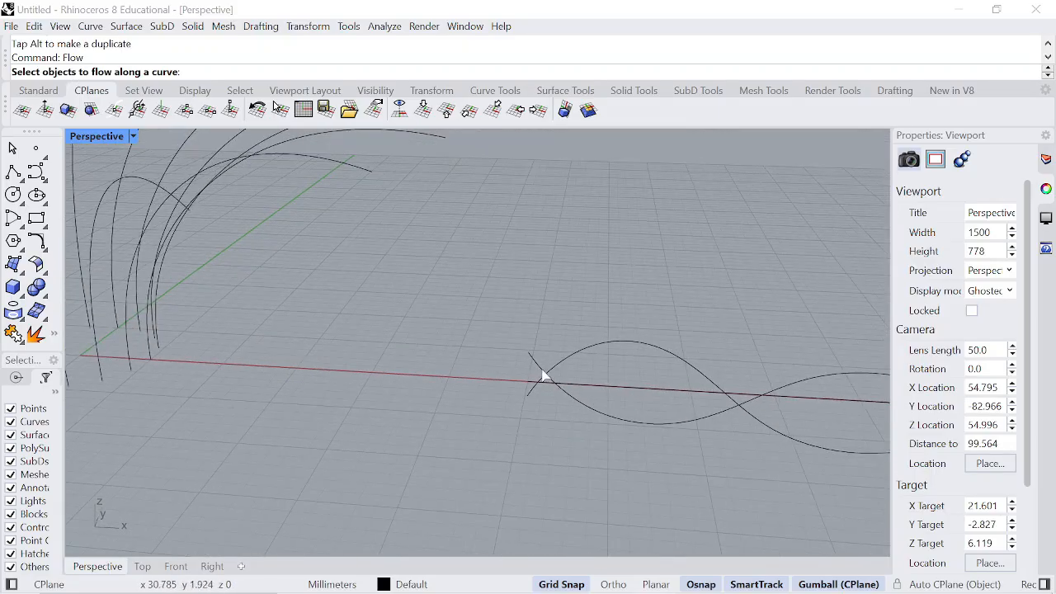
pyautogui.click(534, 366)
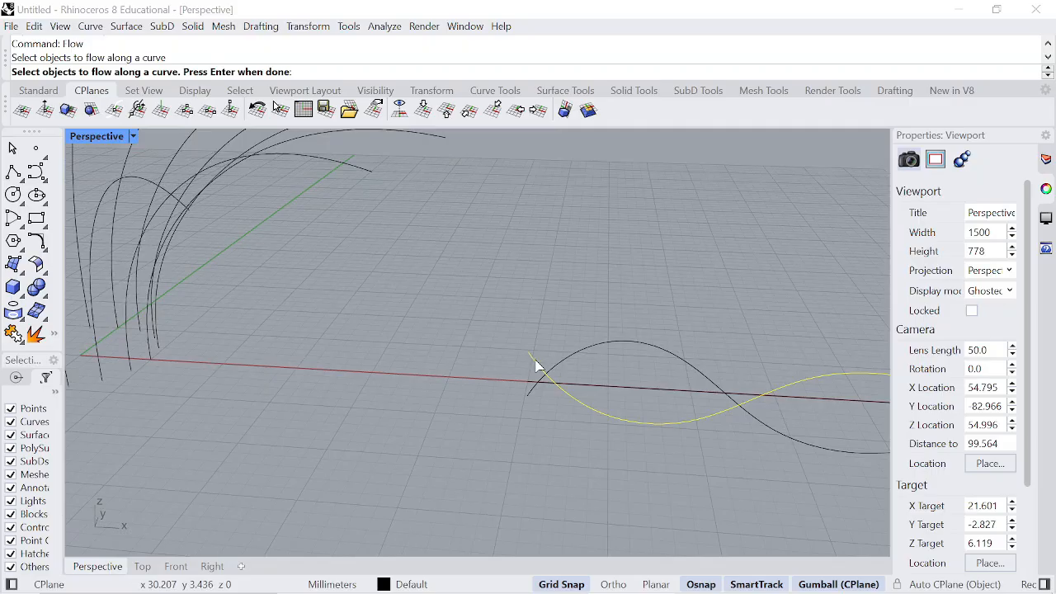
pyautogui.press('Return')
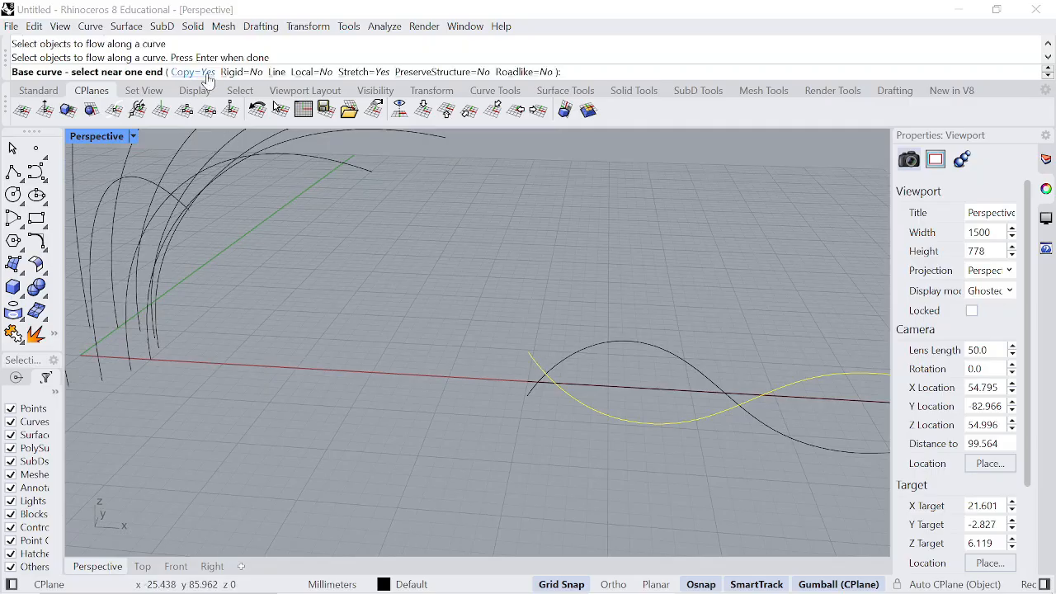
pyautogui.click(378, 73)
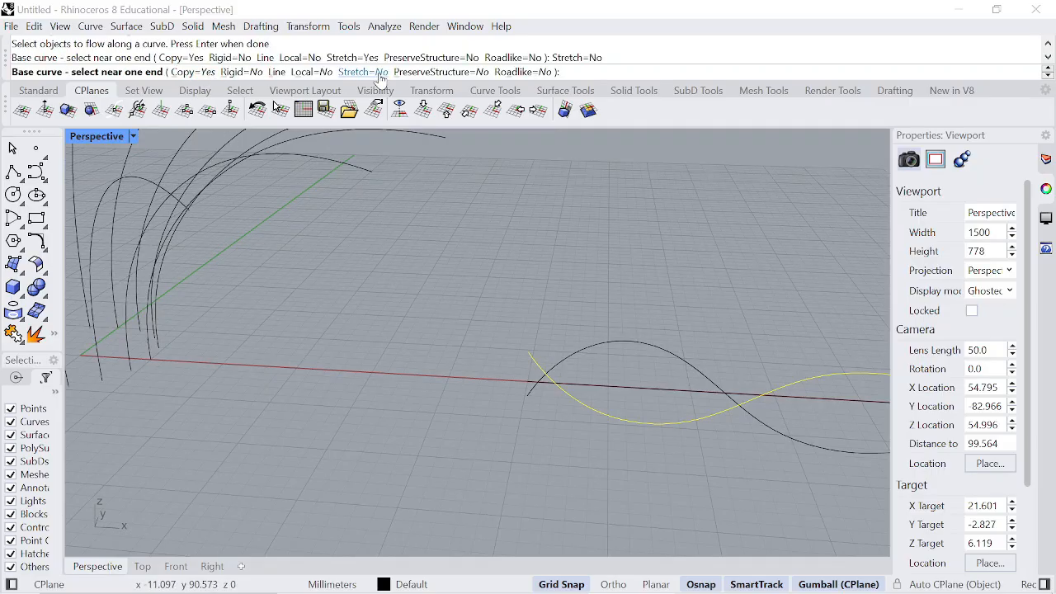
pyautogui.click(379, 73)
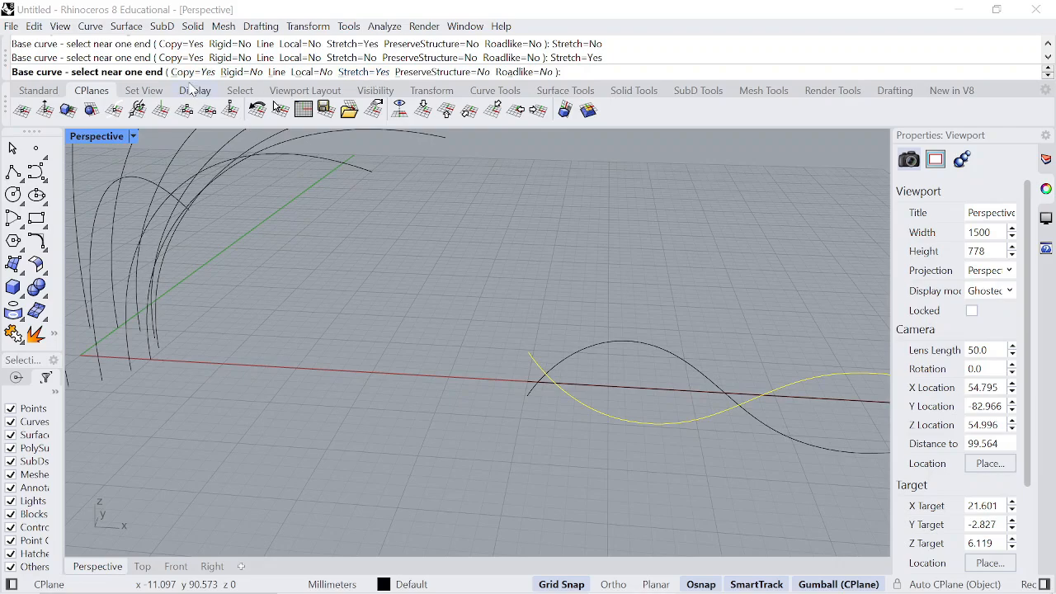
pyautogui.click(601, 386)
pyautogui.scroll(-2, 601, 386)
pyautogui.scroll(4, 189, 365)
pyautogui.moveTo(266, 378); pyautogui.dragTo(272, 345, button='right')
pyautogui.click(279, 333)
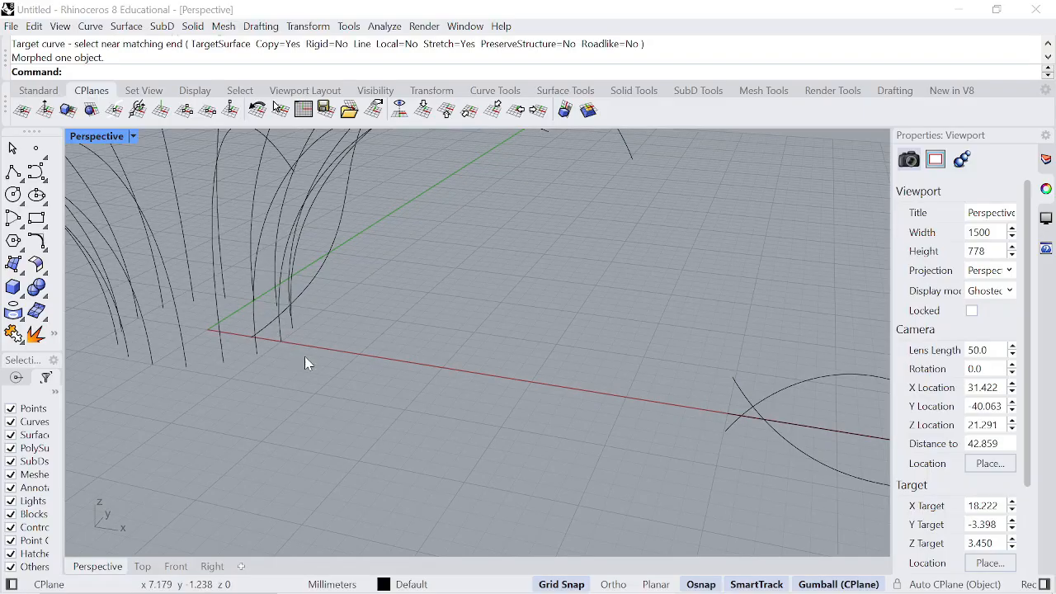
# Examine the flowed wavy curve and its control points against the arched curves.
pyautogui.scroll(-6, 305, 356)
pyautogui.scroll(2, 331, 265)
pyautogui.moveTo(331, 265); pyautogui.dragTo(417, 278, button='right')
pyautogui.click(390, 211)
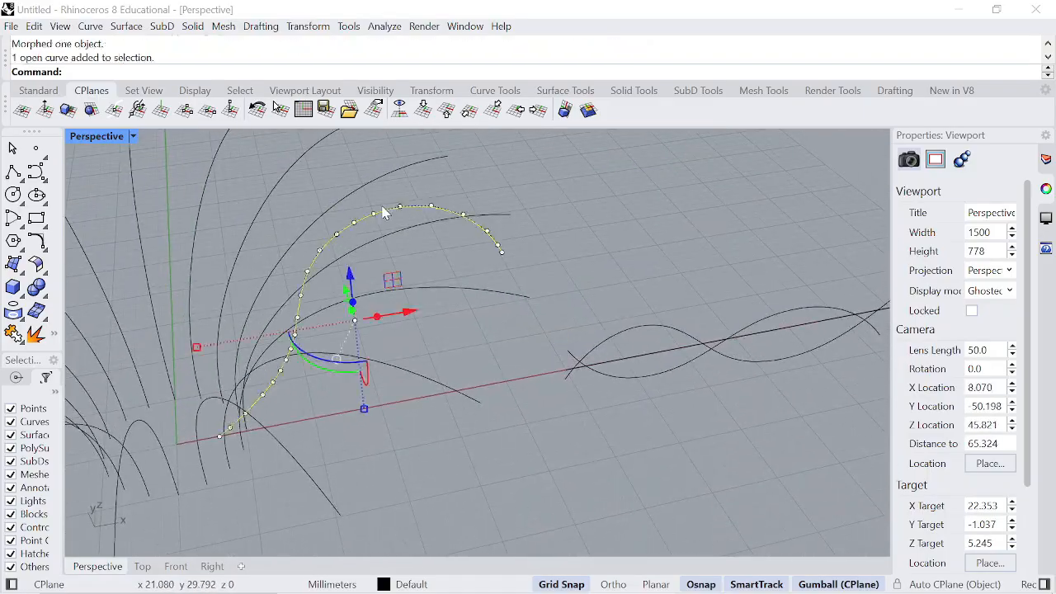
pyautogui.press('F10')
pyautogui.press('Escape')
pyautogui.scroll(-4, 639, 231)
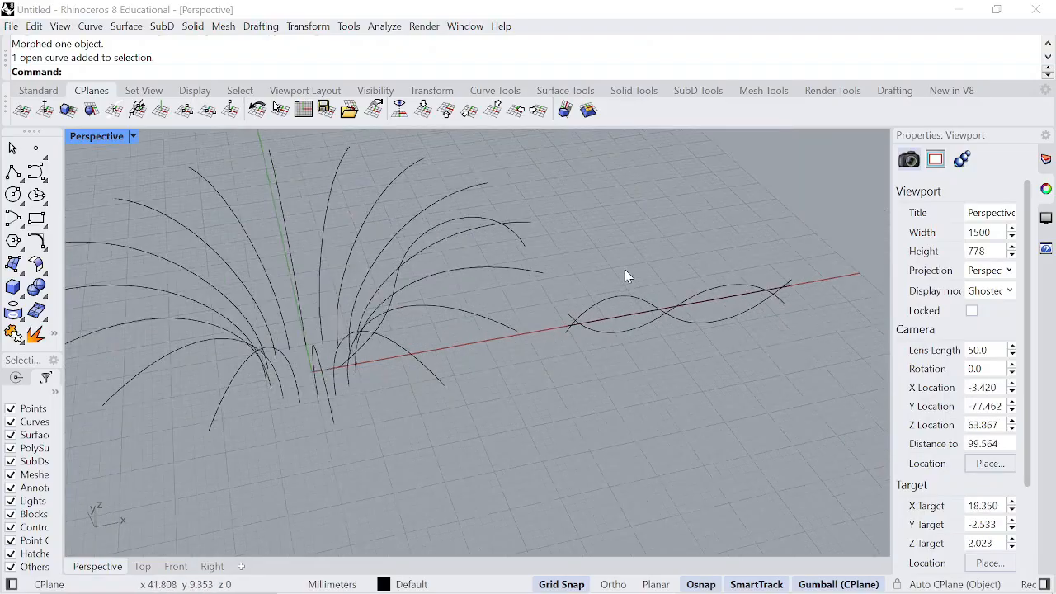
# Flow a stretched copy of the second wavy curve from the straight line onto the neighbouring arched curve on the positive y side.
pyautogui.scroll(2, 624, 273)
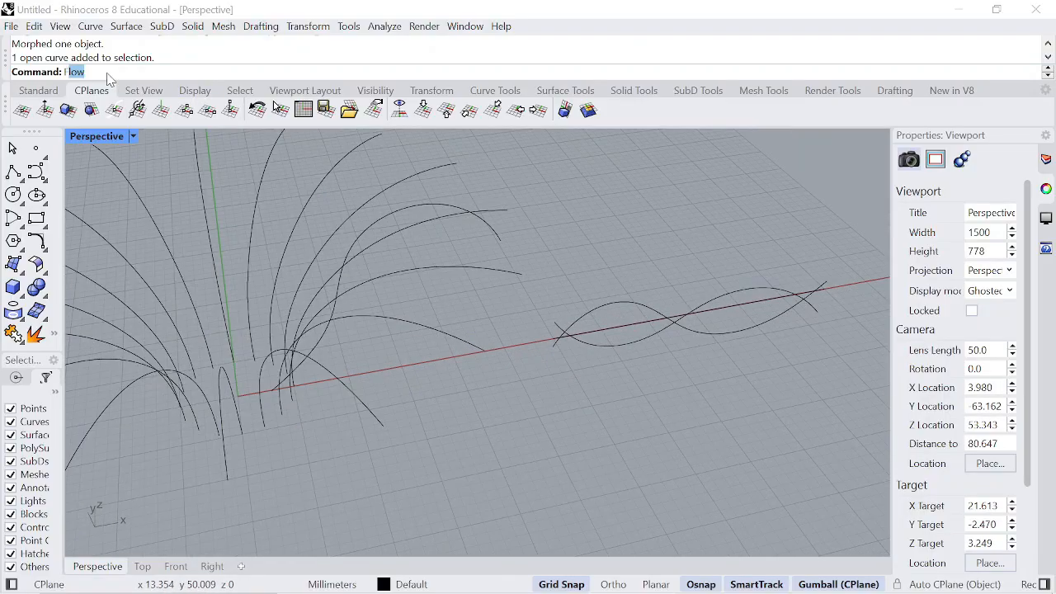
pyautogui.press('Return')
pyautogui.scroll(5, 568, 340)
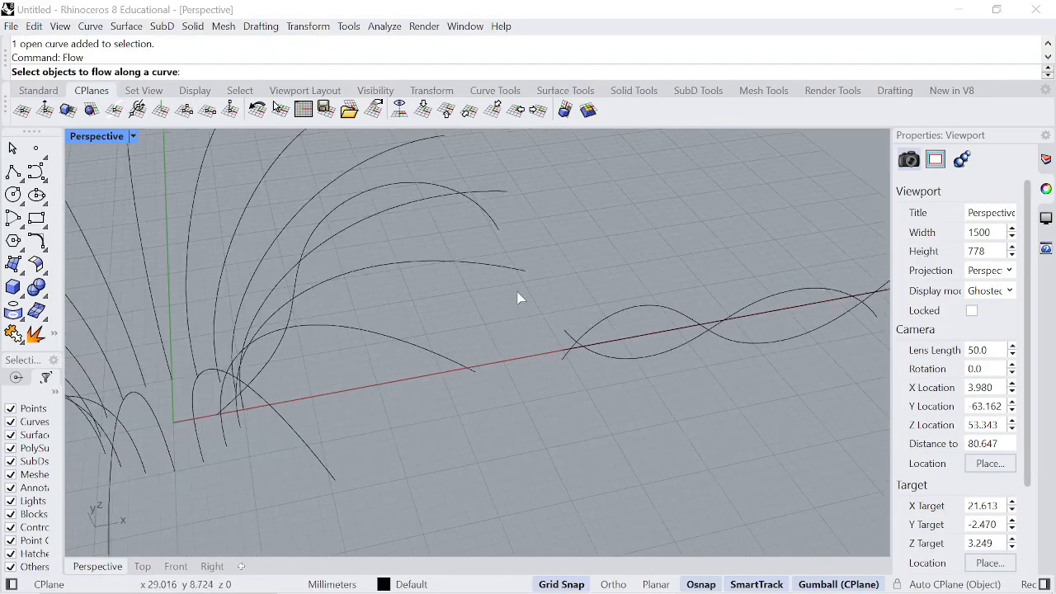
pyautogui.click(551, 334)
pyautogui.scroll(-3, 648, 330)
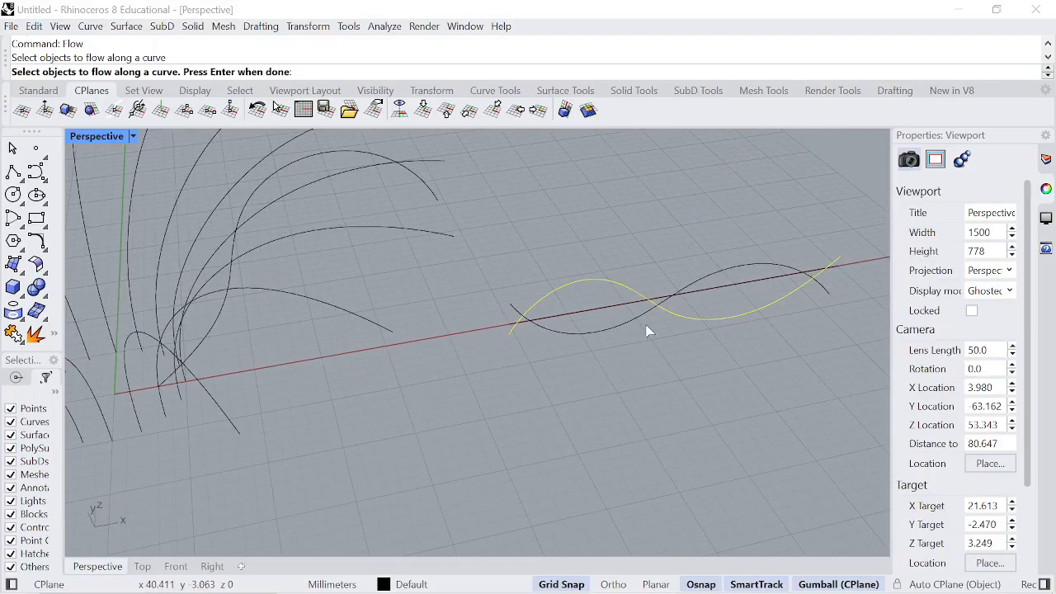
pyautogui.scroll(4, 596, 370)
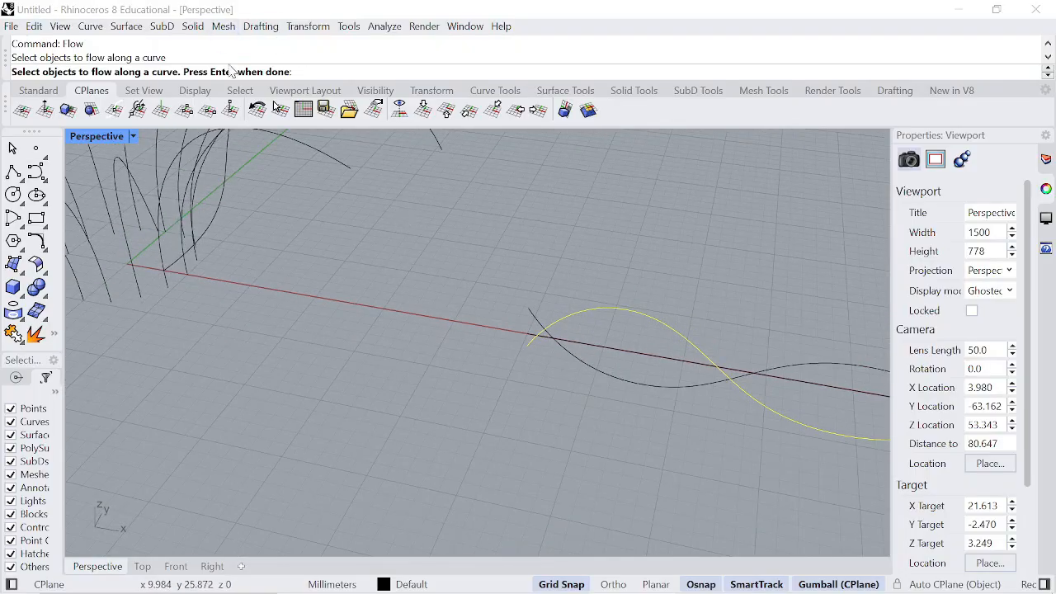
pyautogui.press('Return')
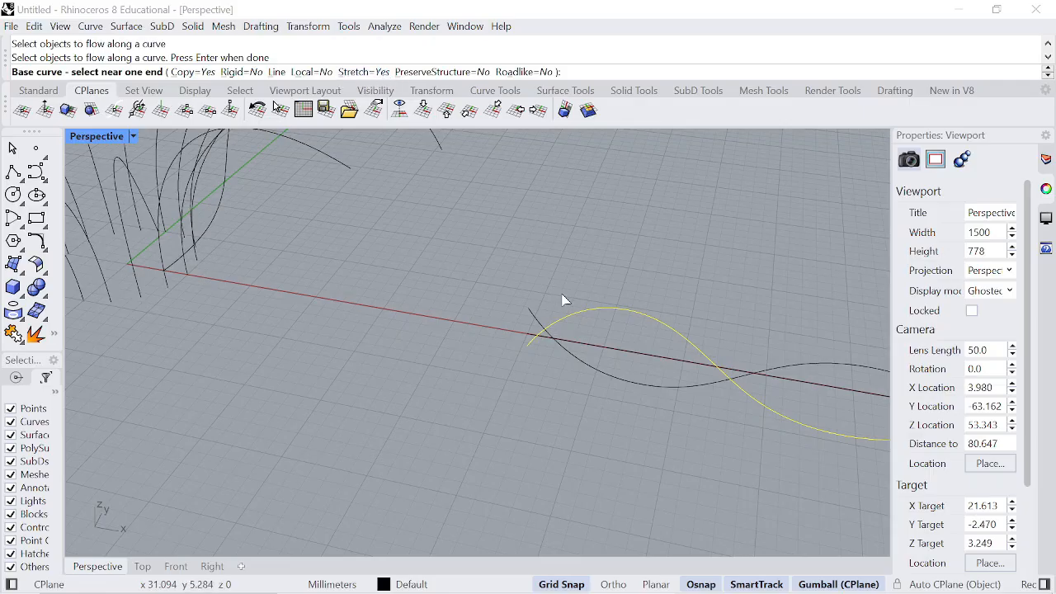
pyautogui.click(577, 343)
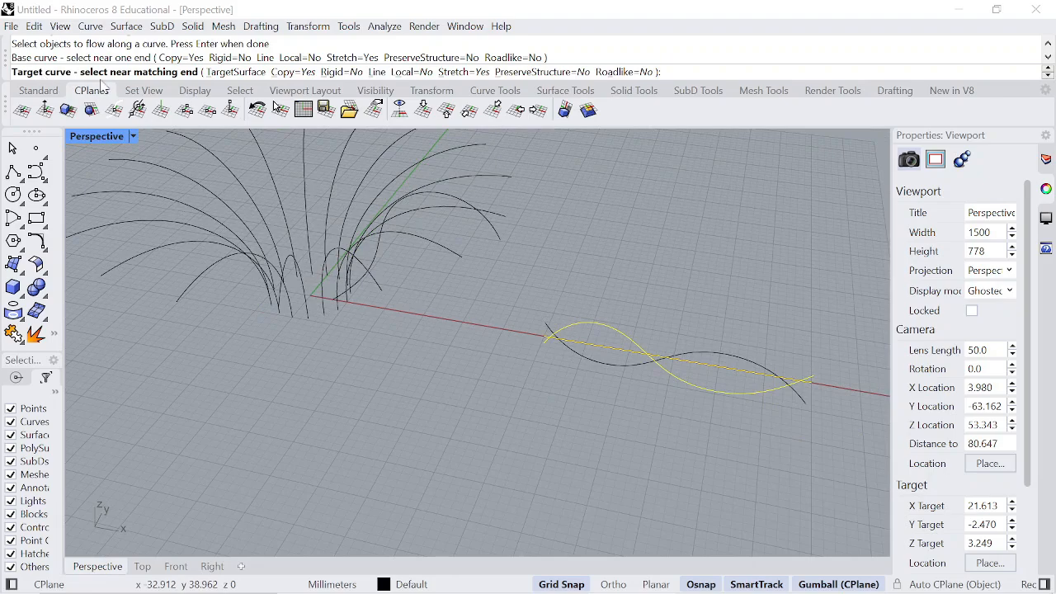
pyautogui.moveTo(322, 284); pyautogui.dragTo(554, 313, button='right')
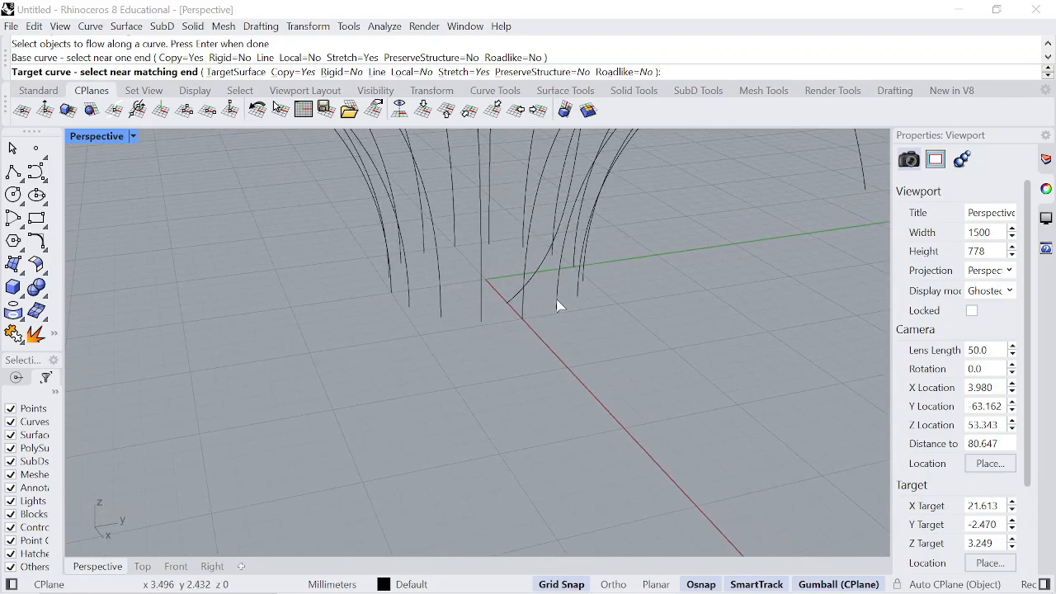
pyautogui.click(557, 306)
pyautogui.scroll(-3, 551, 330)
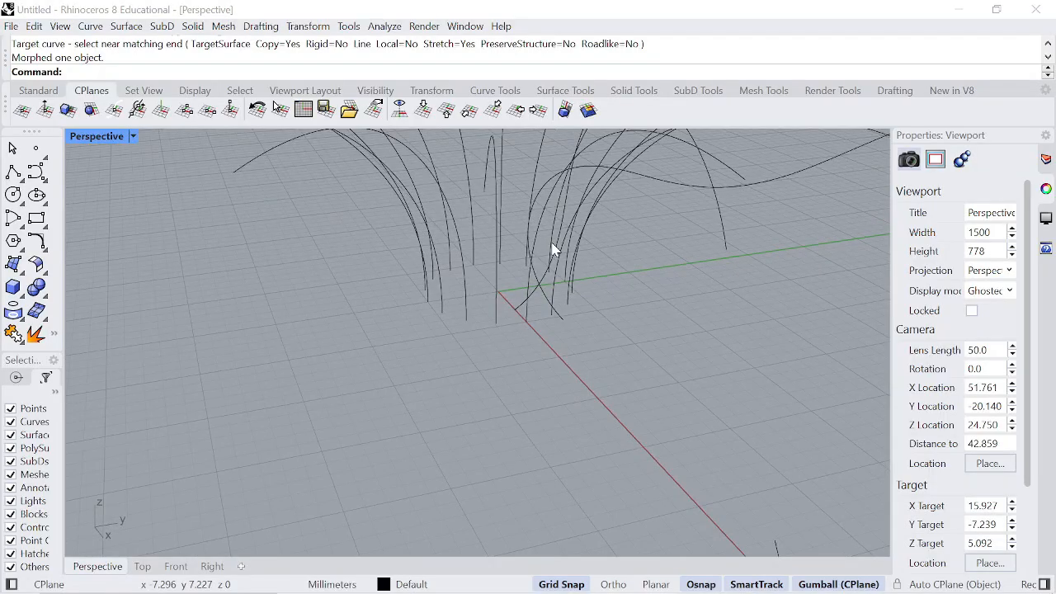
pyautogui.press('Return')
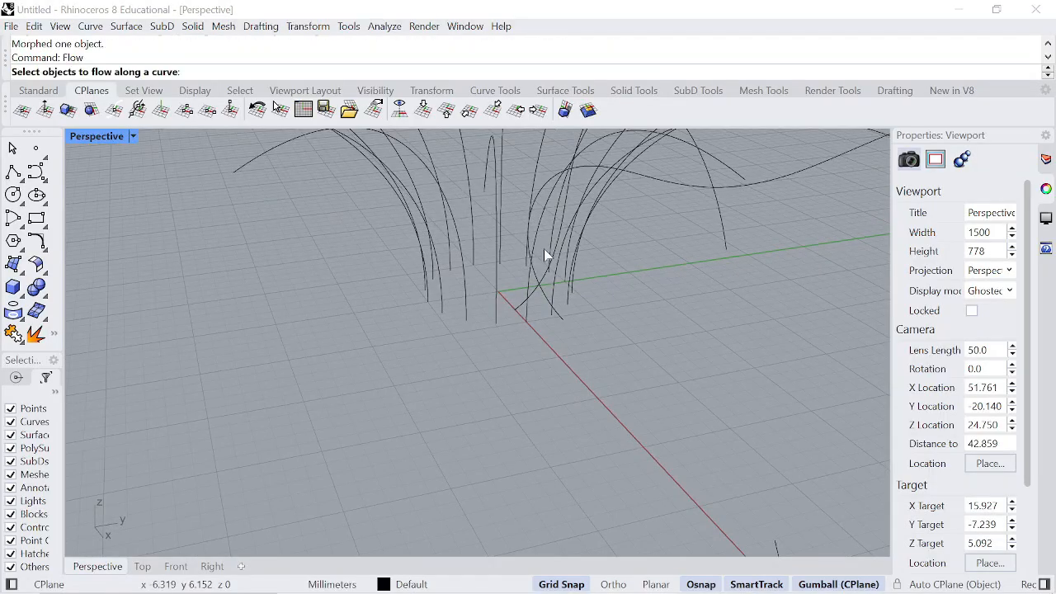
pyautogui.moveTo(545, 255); pyautogui.dragTo(625, 337, button='right')
pyautogui.press('Escape')
pyautogui.scroll(3, 413, 231)
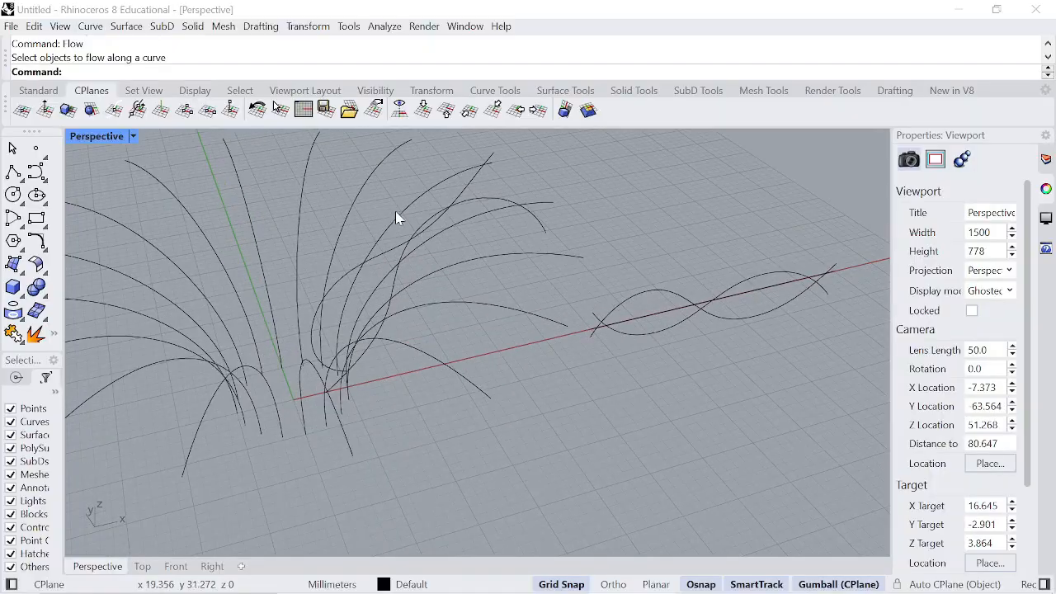
# Check the two flowed wavy curves against the neighbouring arched curves.
pyautogui.scroll(3, 470, 188)
pyautogui.click(476, 213)
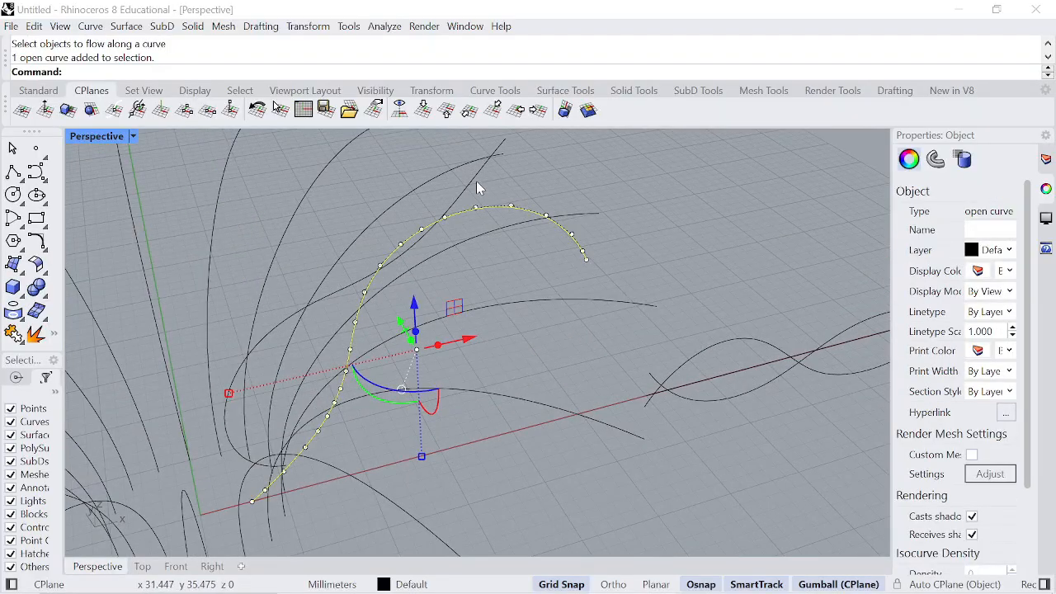
pyautogui.click(476, 181)
pyautogui.press('Escape')
# Move the whole ring of arched curves far along the negative x axis, leaving the two flowed wavy curves in place.
pyautogui.scroll(-8, 610, 227)
pyautogui.moveTo(620, 239); pyautogui.dragTo(429, 246, button='right')
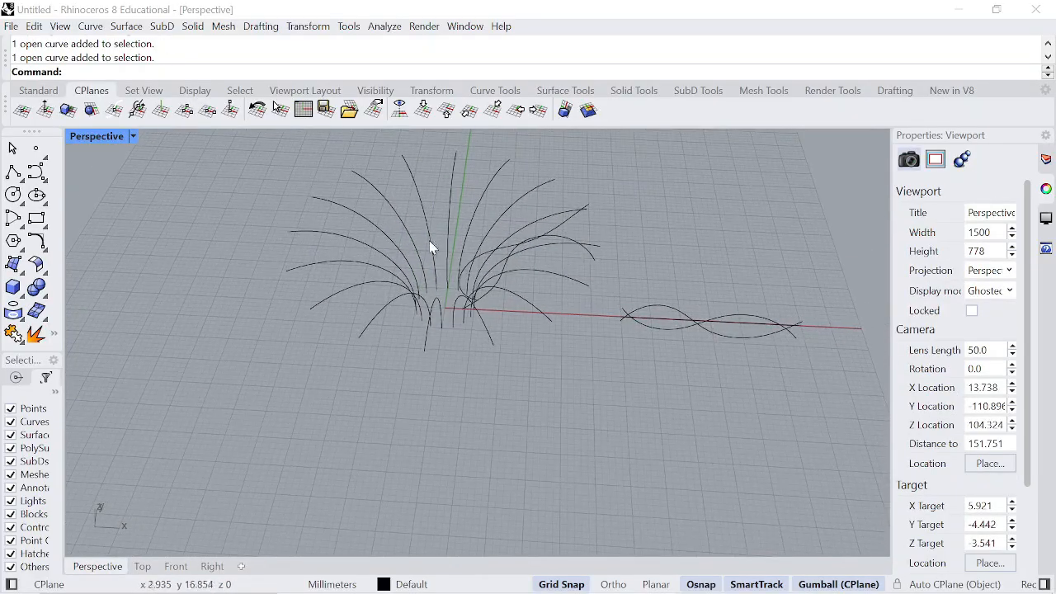
pyautogui.moveTo(233, 140); pyautogui.dragTo(623, 395)
pyautogui.scroll(3, 577, 236)
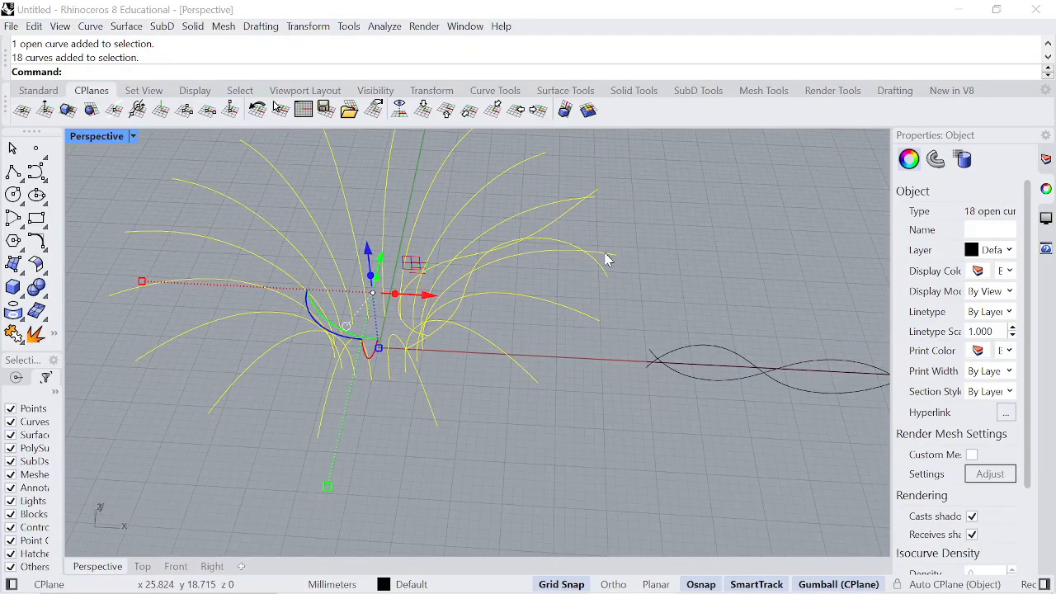
pyautogui.keyDown('ctrl'); pyautogui.click(599, 271); pyautogui.keyUp('ctrl')
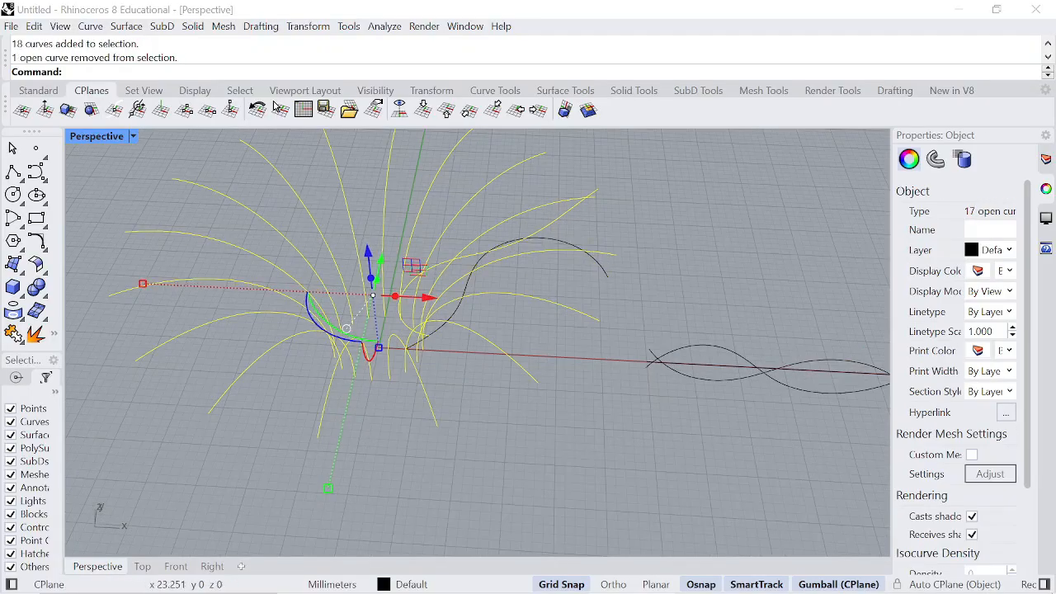
pyautogui.keyDown('ctrl'); pyautogui.click(564, 209); pyautogui.keyUp('ctrl')
pyautogui.scroll(-3, 636, 259)
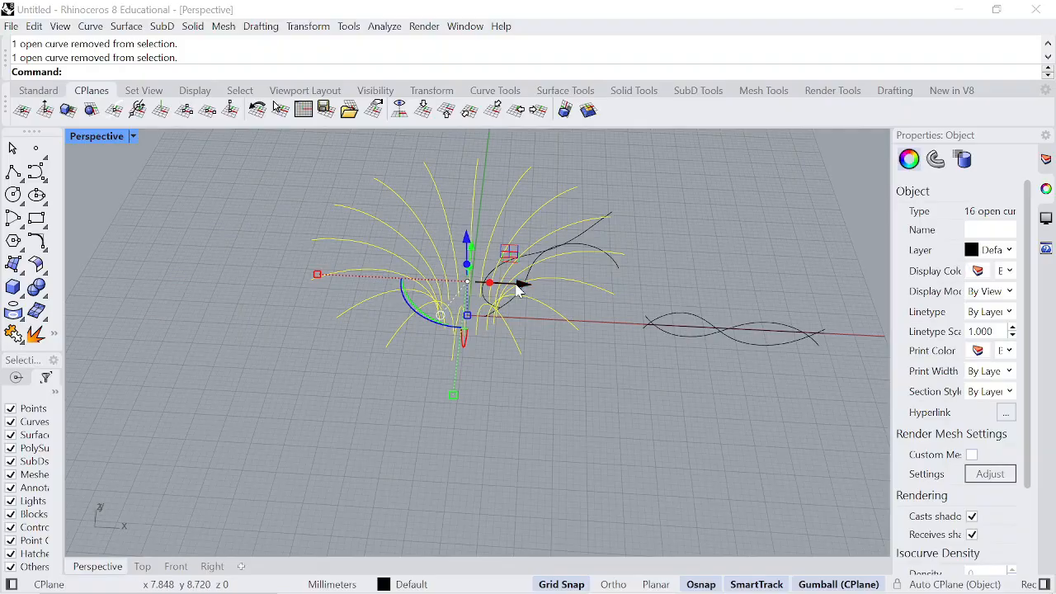
pyautogui.moveTo(518, 287); pyautogui.dragTo(152, 283)
pyautogui.click(440, 460)
# Divide the two flowed wavy curves into 12 segments each, marking the divisions with points.
pyautogui.scroll(2, 530, 207)
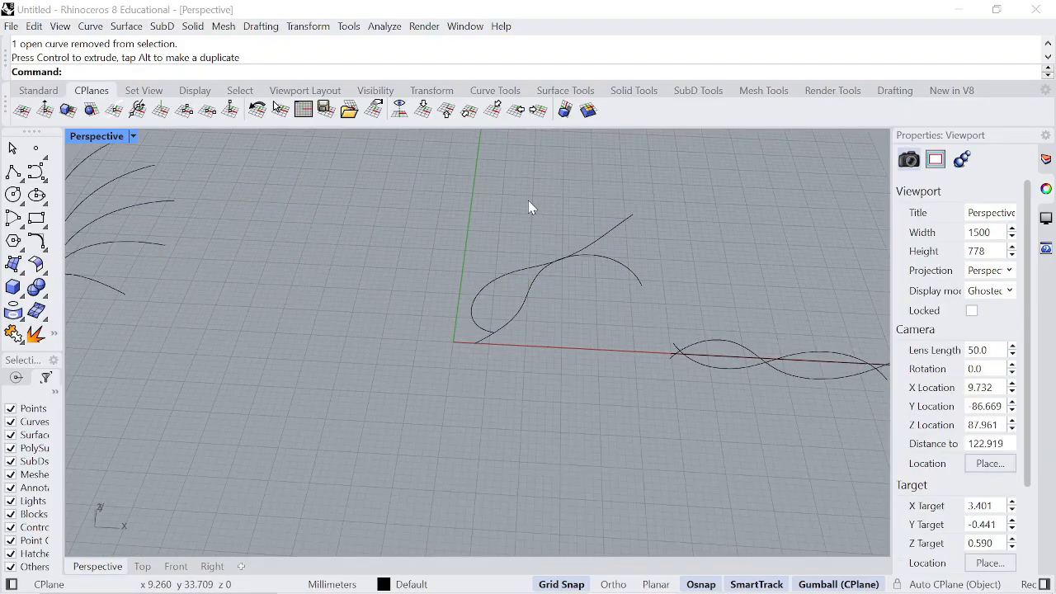
pyautogui.scroll(3, 529, 207)
pyautogui.moveTo(570, 377); pyautogui.dragTo(497, 341, button='right')
pyautogui.scroll(-3, 548, 322)
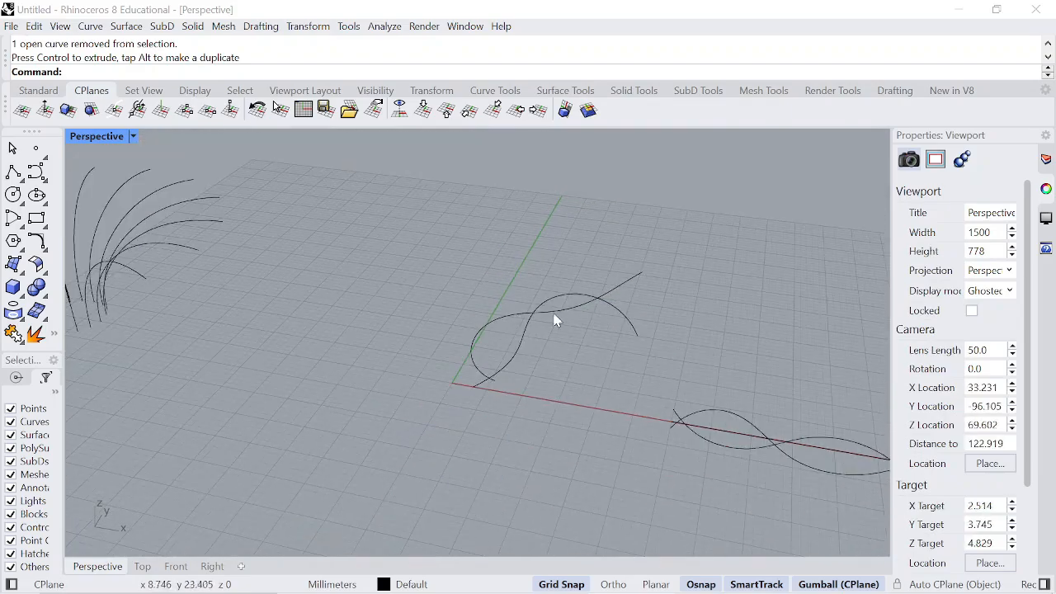
pyautogui.moveTo(647, 449); pyautogui.dragTo(648, 455)
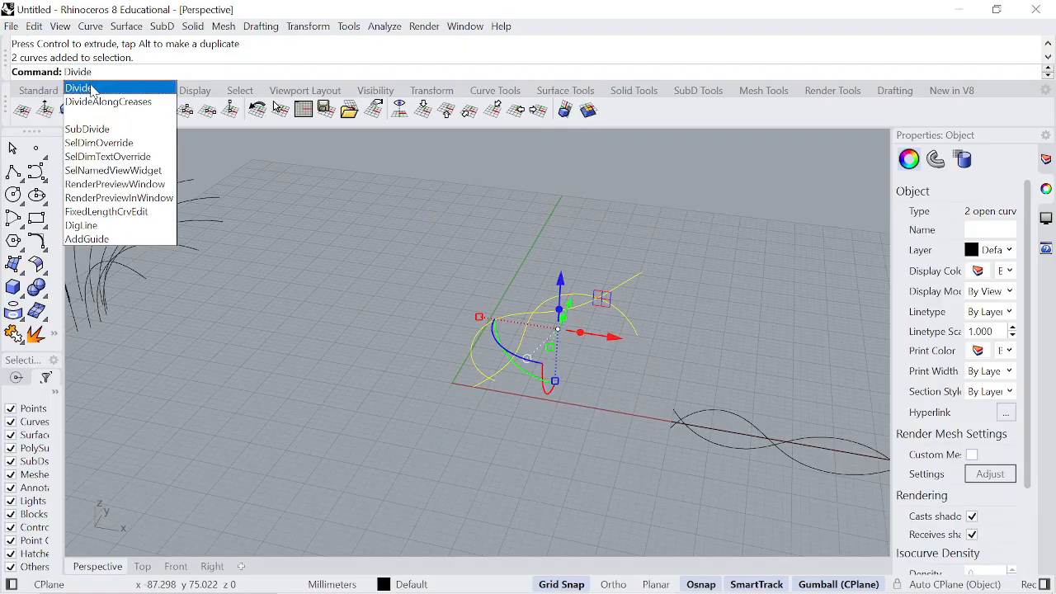
pyautogui.click(83, 87)
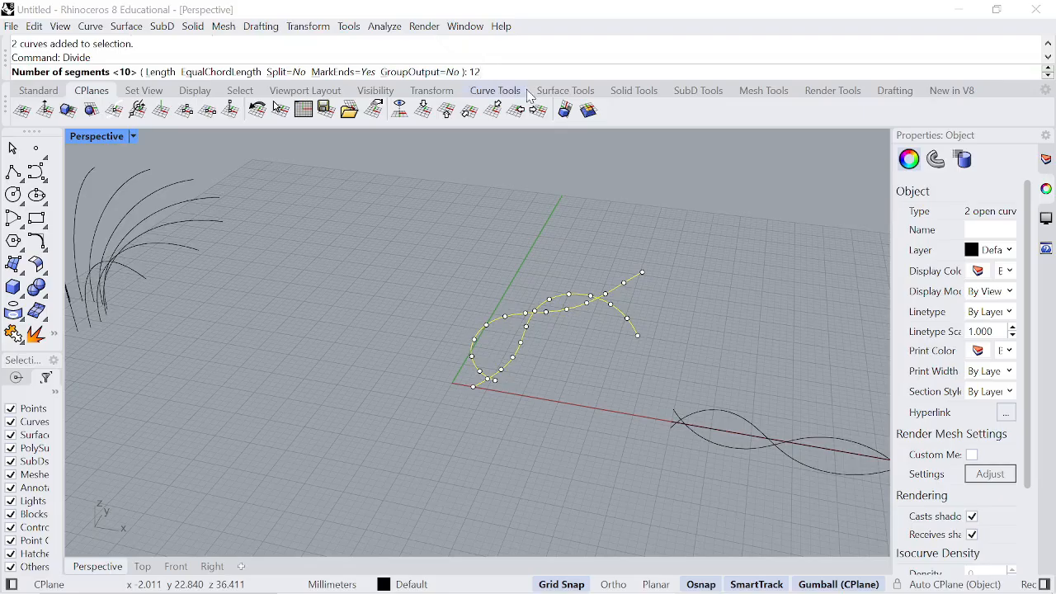
pyautogui.press('Return')
pyautogui.scroll(8, 483, 356)
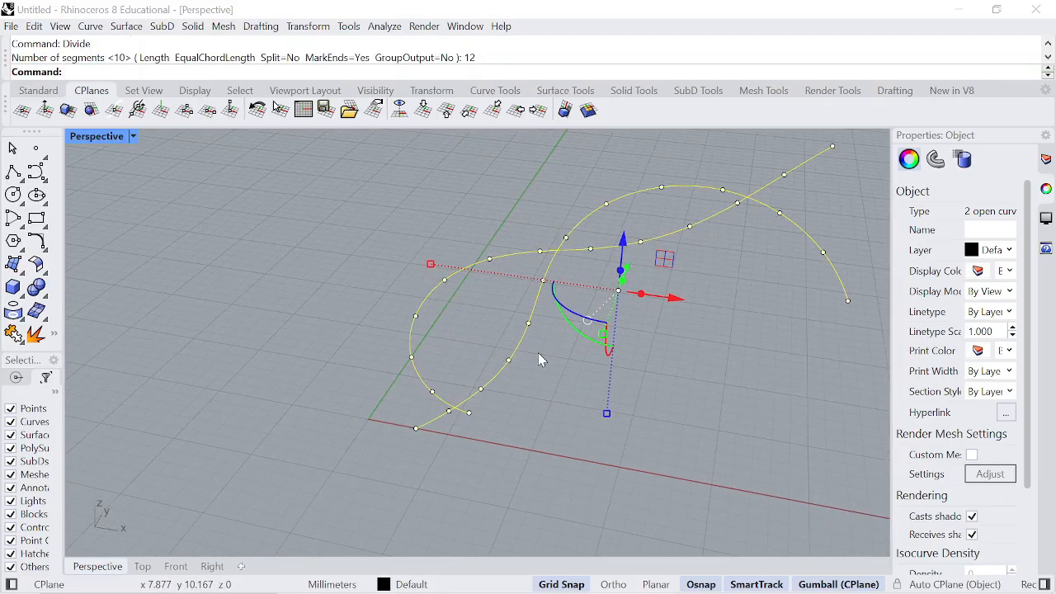
pyautogui.scroll(-7, 420, 358)
pyautogui.scroll(5, 498, 372)
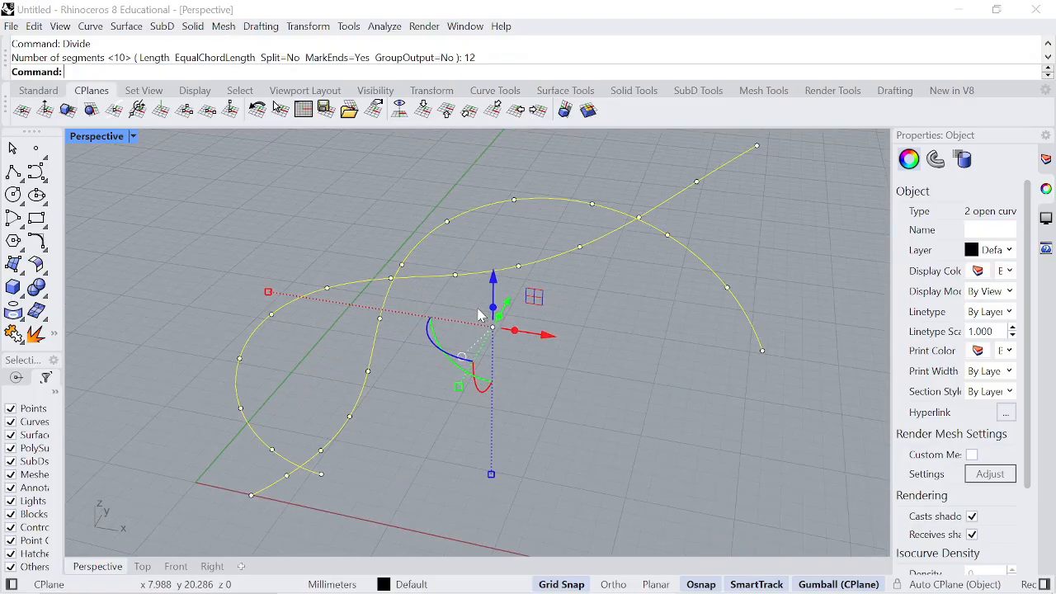
pyautogui.scroll(-3, 339, 193)
pyautogui.press('Escape')
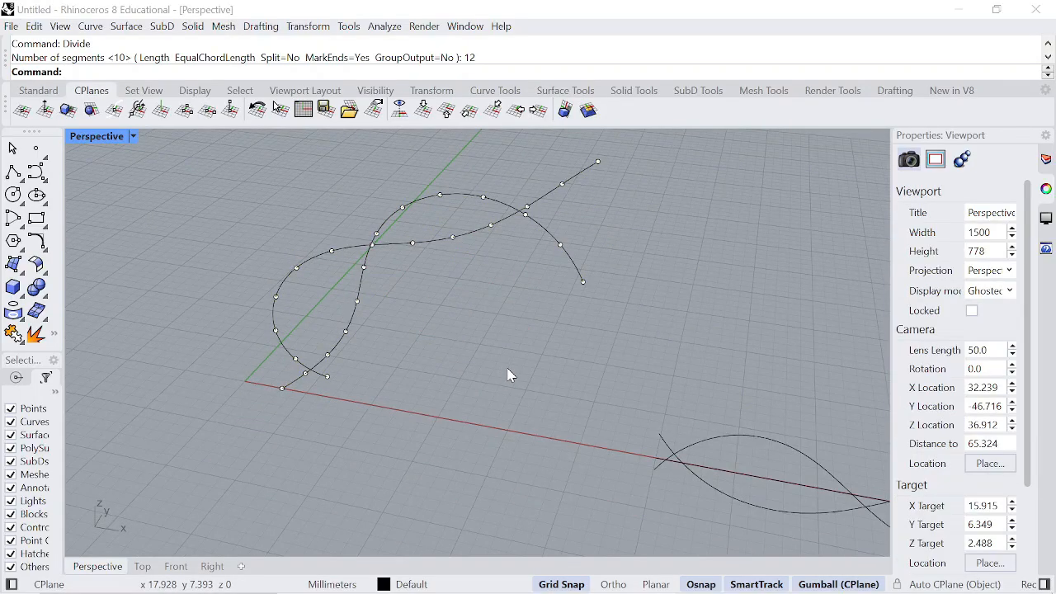
# Examine the division points near the base of the two flowed curves.
pyautogui.scroll(4, 305, 379)
pyautogui.click(337, 371)
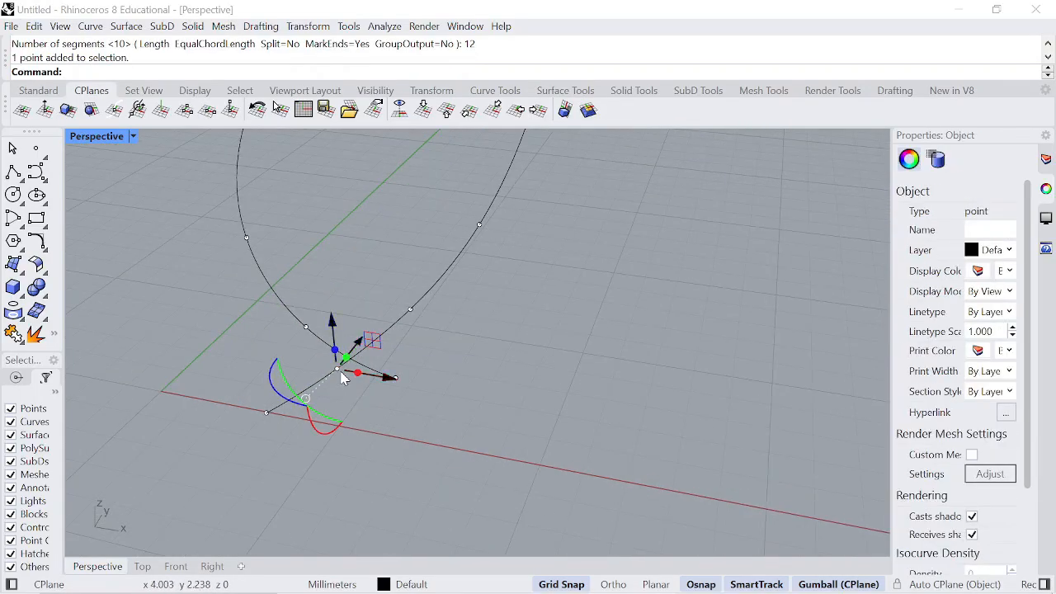
pyautogui.moveTo(341, 375); pyautogui.dragTo(534, 346, button='right')
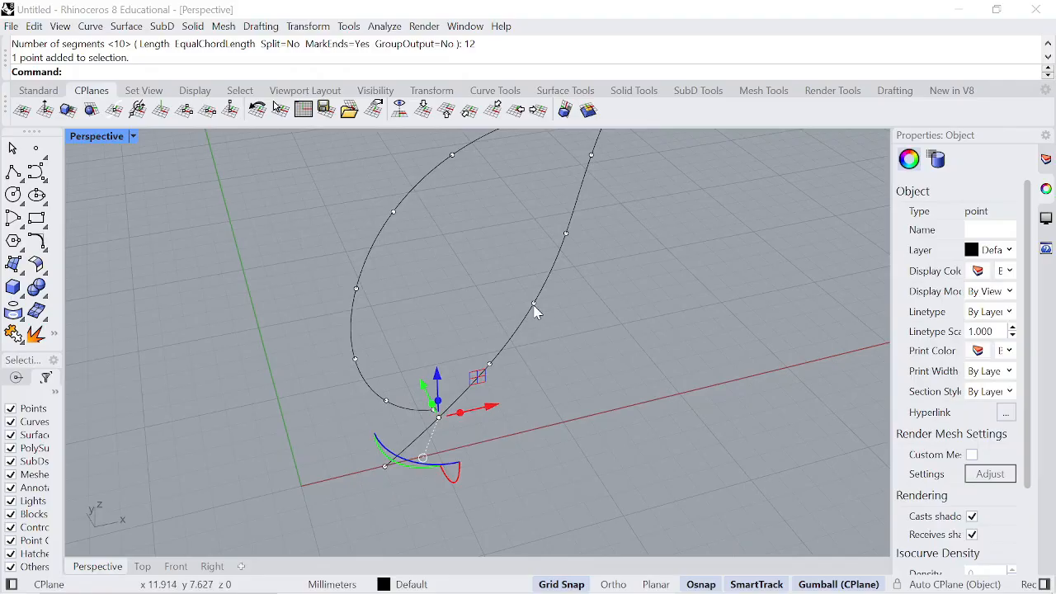
pyautogui.click(533, 305)
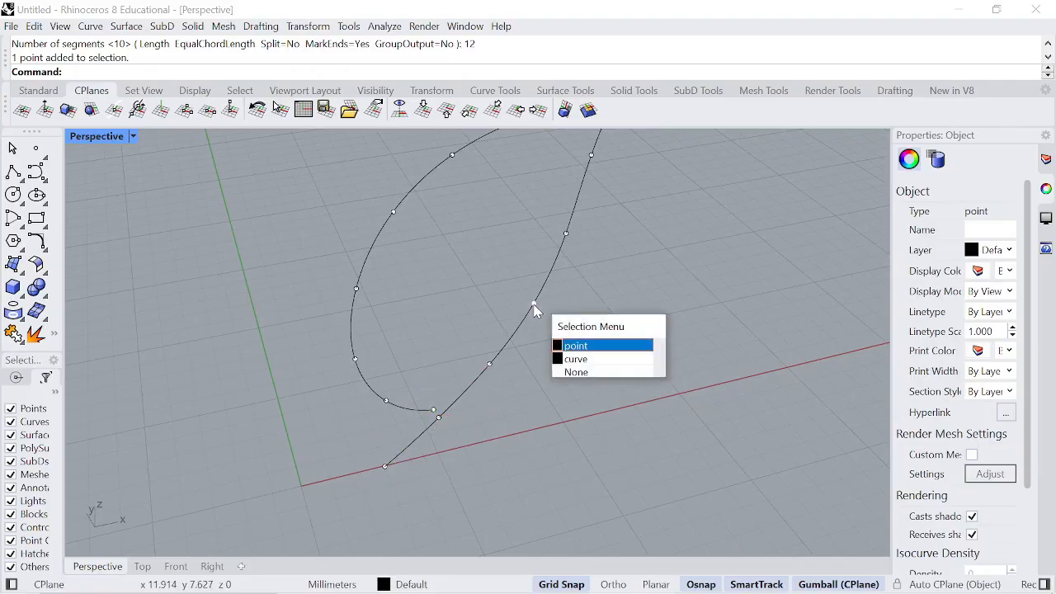
pyautogui.click(587, 346)
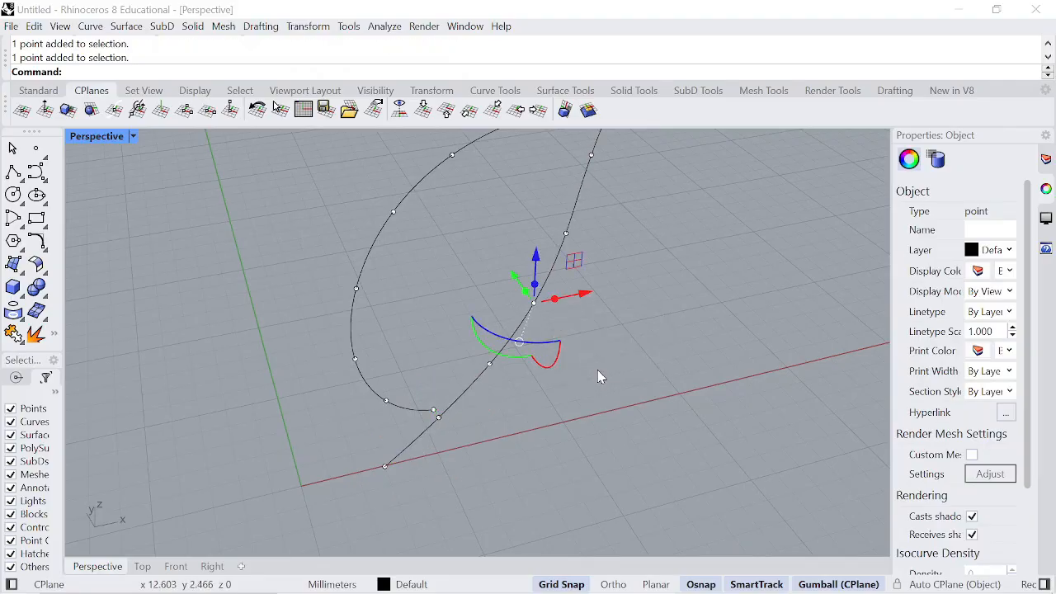
pyautogui.click(552, 342)
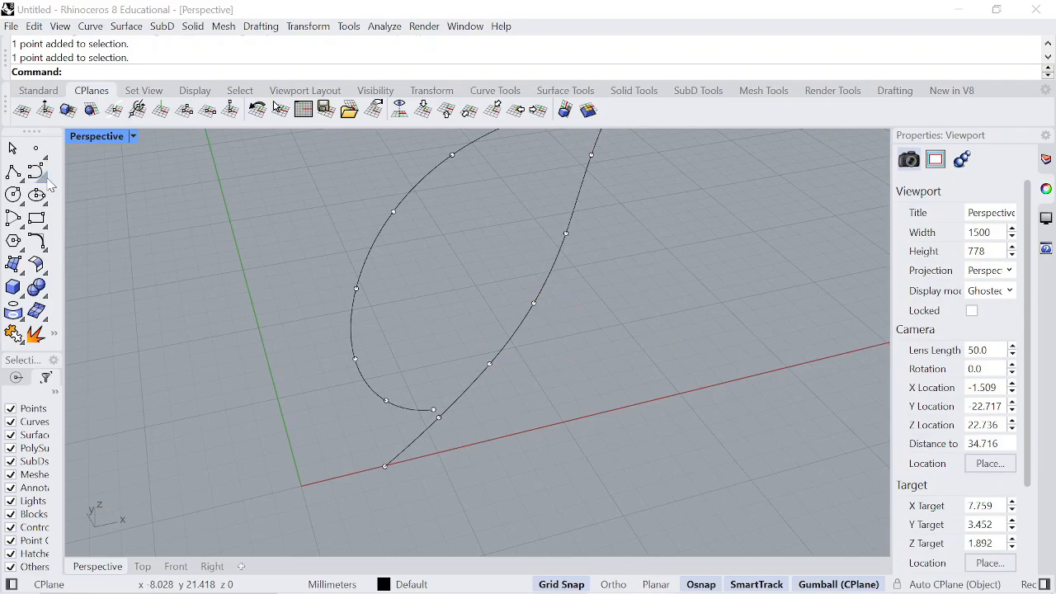
# Create a triangular corner-point surface from the x-axis curve's base end, its third division point and the second division point on the other curve.
pyautogui.click(26, 277)
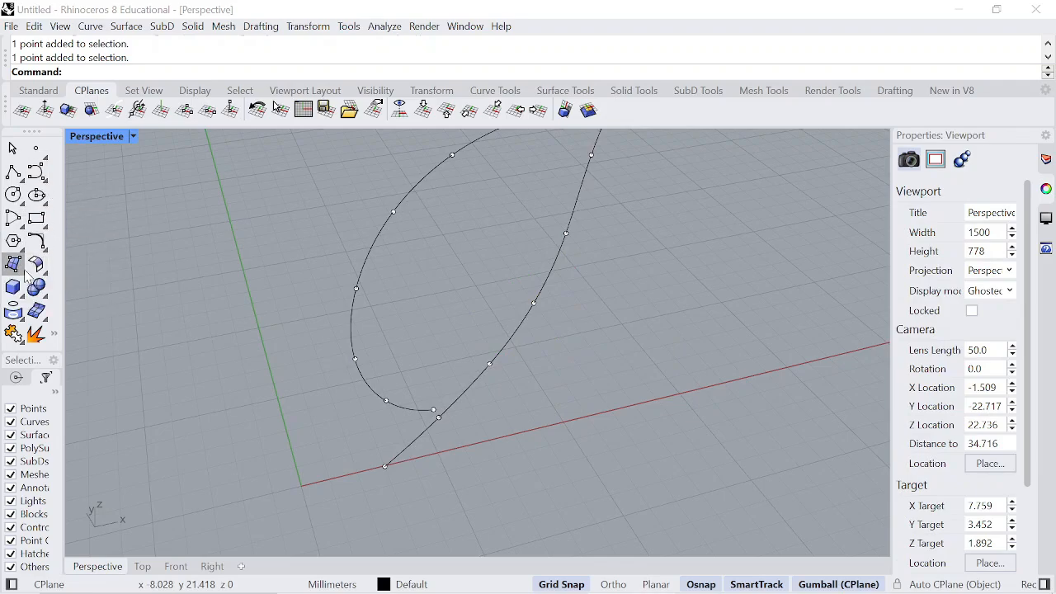
pyautogui.click(22, 273)
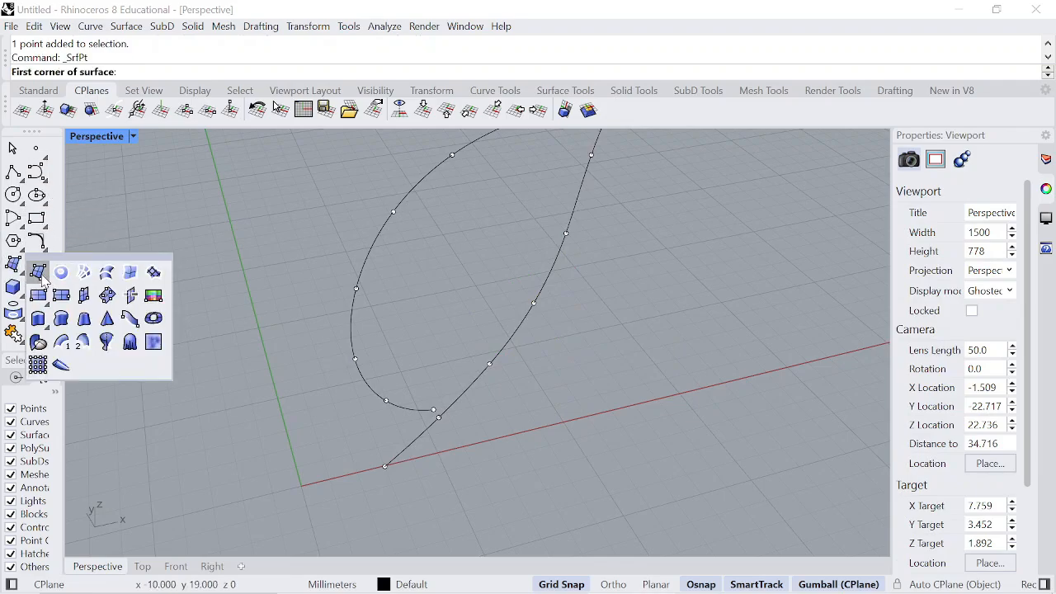
pyautogui.click(41, 278)
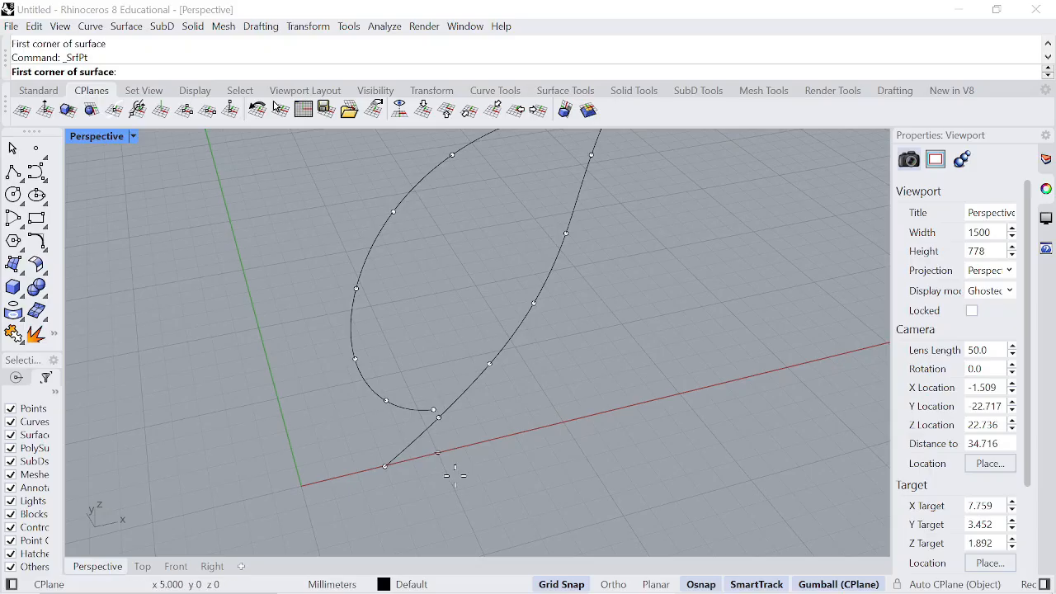
pyautogui.moveTo(453, 476); pyautogui.dragTo(396, 443, button='right')
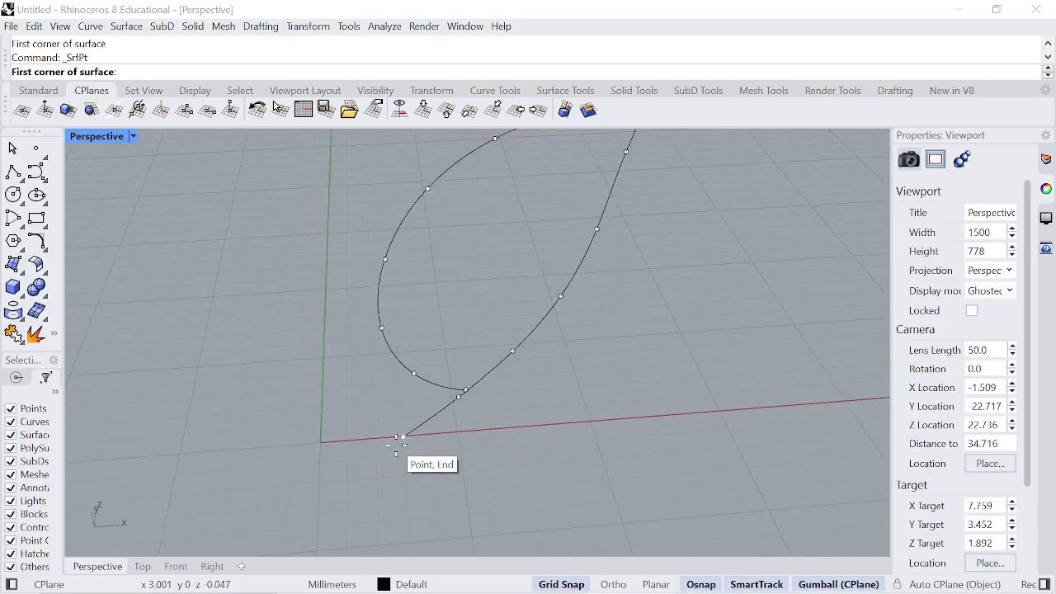
pyautogui.click(398, 442)
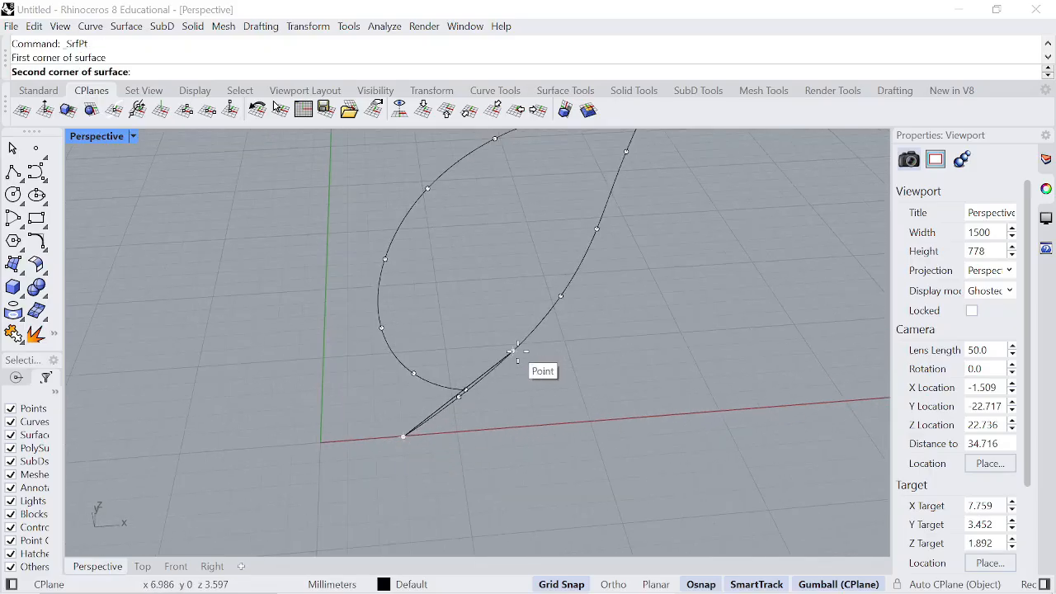
pyautogui.click(512, 351)
pyautogui.moveTo(608, 400); pyautogui.dragTo(484, 388, button='right')
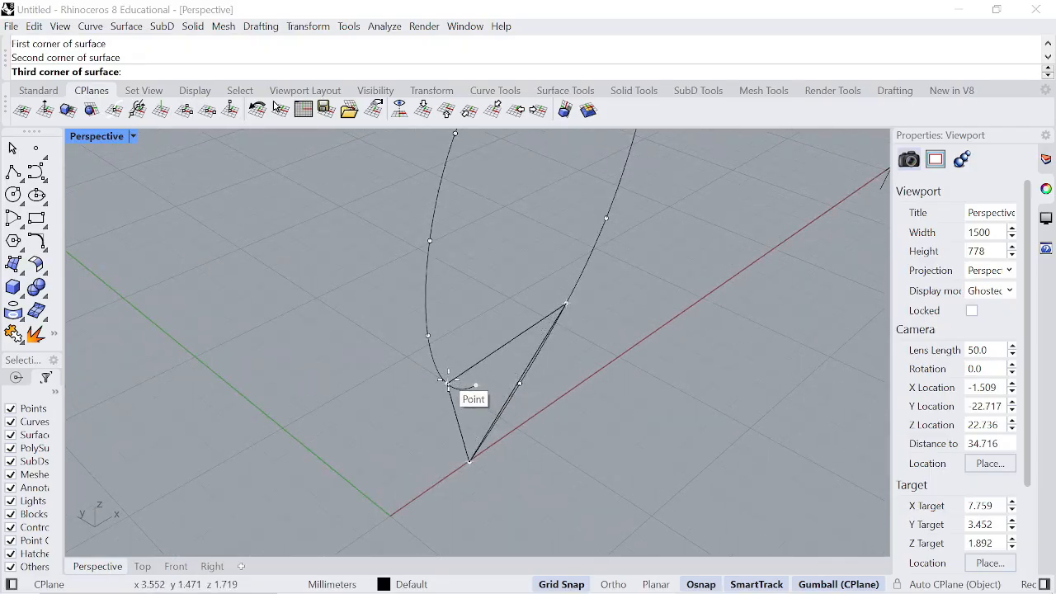
pyautogui.click(450, 386)
pyautogui.press('Return')
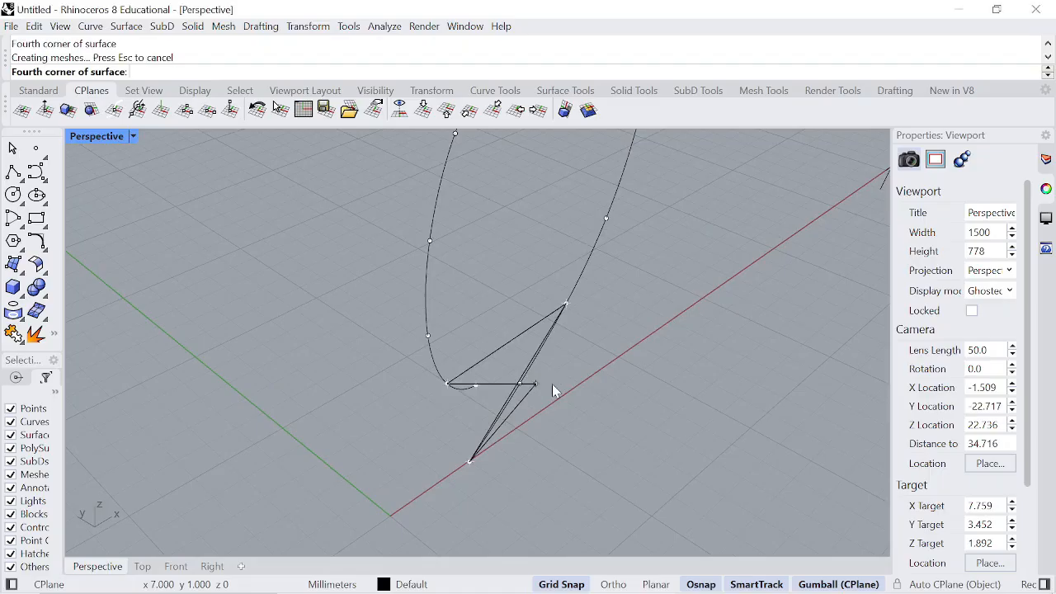
# Create a second triangular surface from the first triangle's upper corner, the point two divisions further up and the other curve's fourth point.
pyautogui.click(13, 264)
pyautogui.moveTo(505, 378); pyautogui.dragTo(532, 396, button='right')
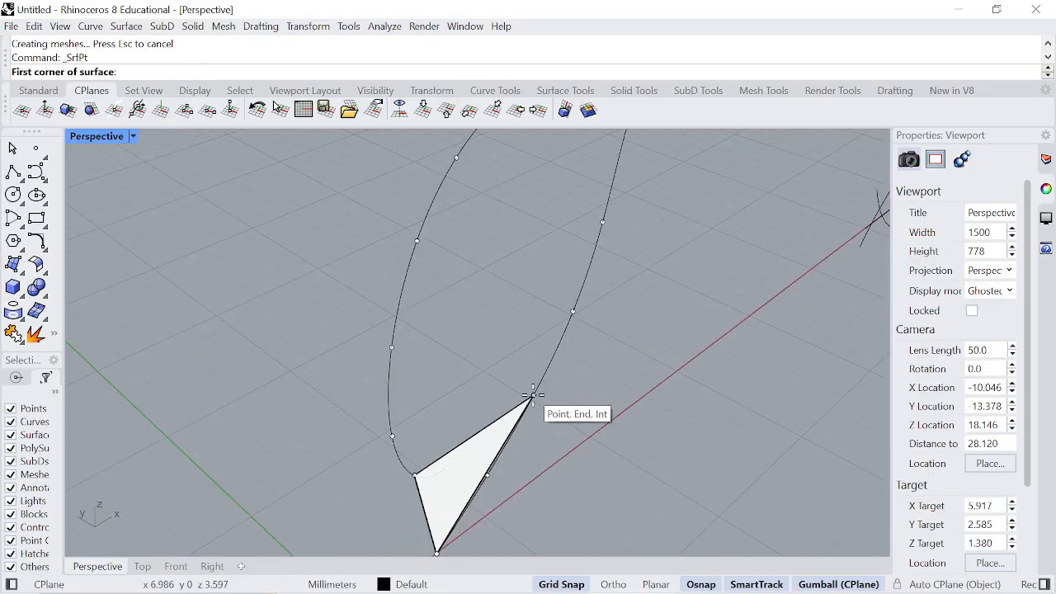
pyautogui.click(533, 396)
pyautogui.click(603, 223)
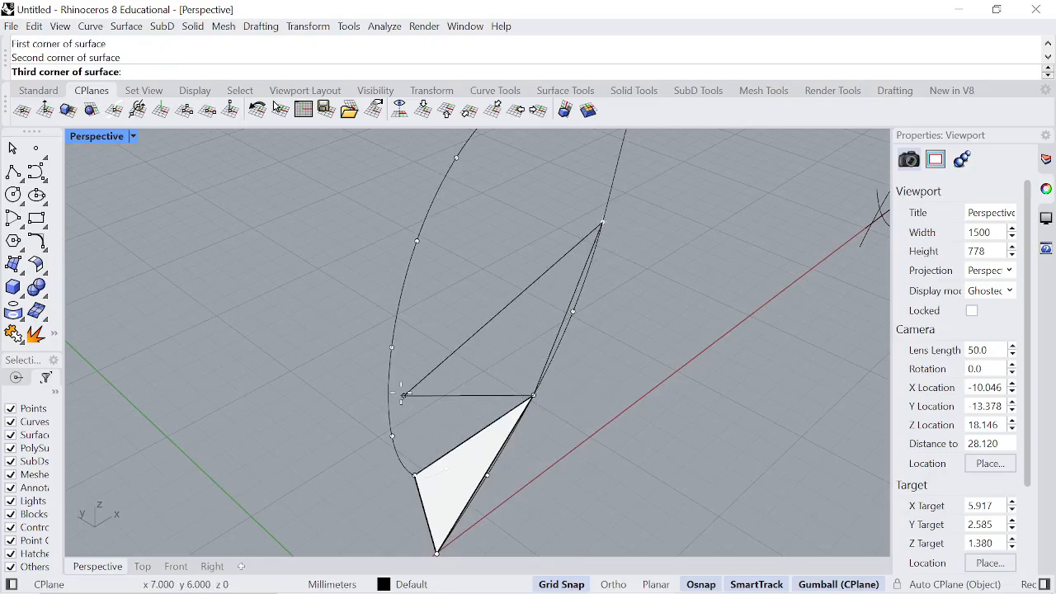
pyautogui.click(393, 345)
pyautogui.press('Return')
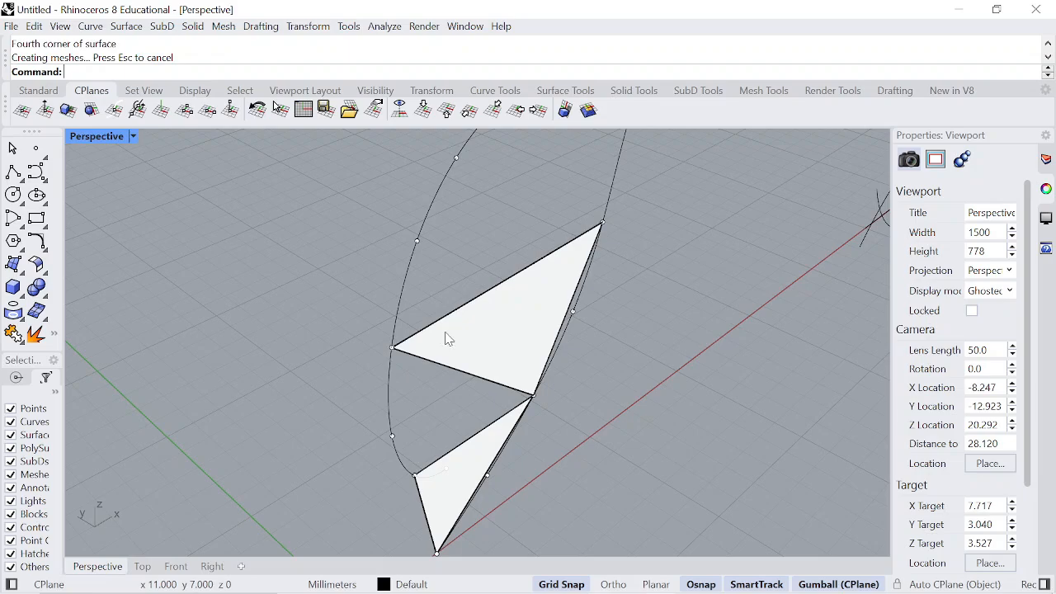
# Preview the two triangular surfaces in the Rendered and Shaded display modes.
pyautogui.click(58, 26)
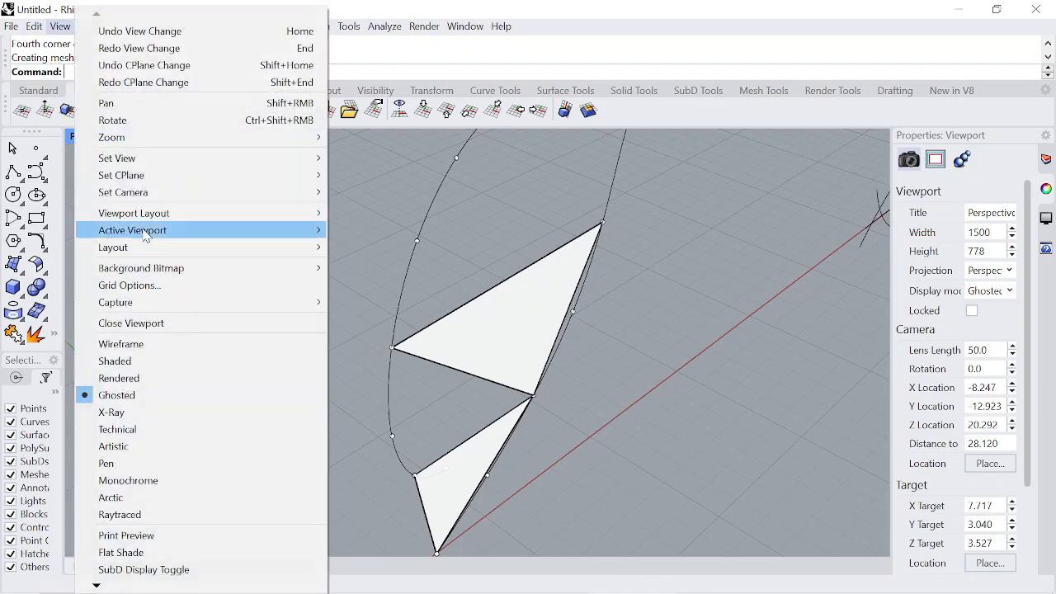
pyautogui.click(132, 378)
pyautogui.scroll(-6, 487, 404)
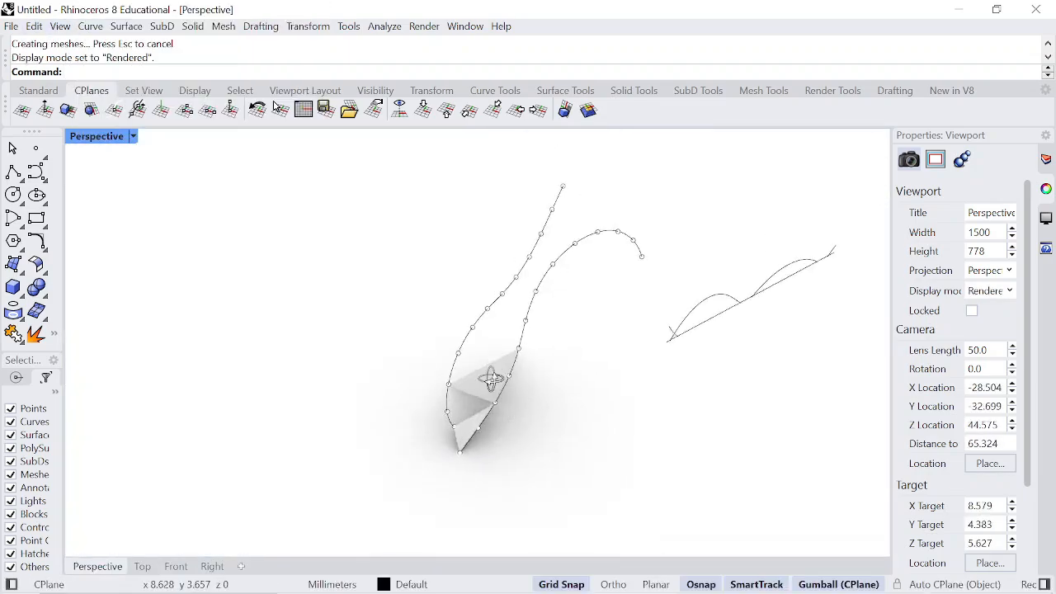
pyautogui.moveTo(491, 378); pyautogui.dragTo(511, 369, button='right')
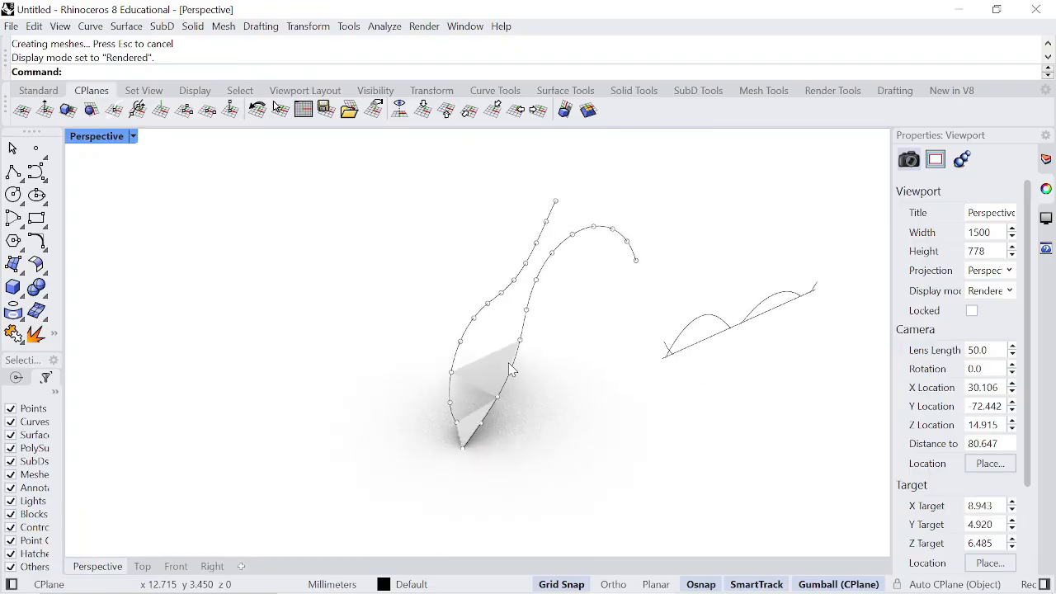
pyautogui.click(60, 26)
pyautogui.click(116, 361)
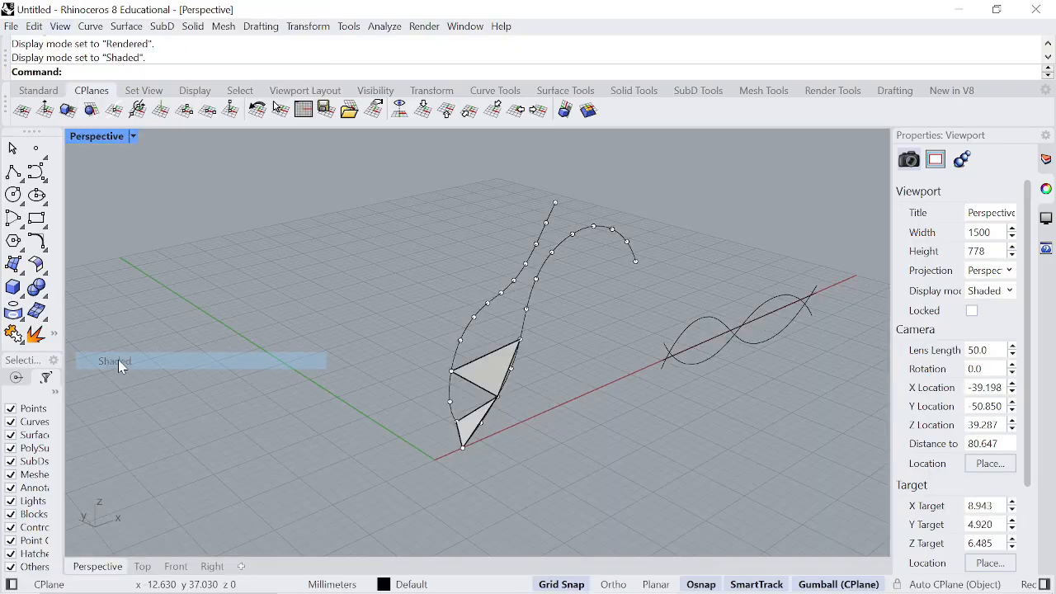
# Set the Perspective view to the Monochrome display mode and inspect the triangular surfaces.
pyautogui.click(60, 27)
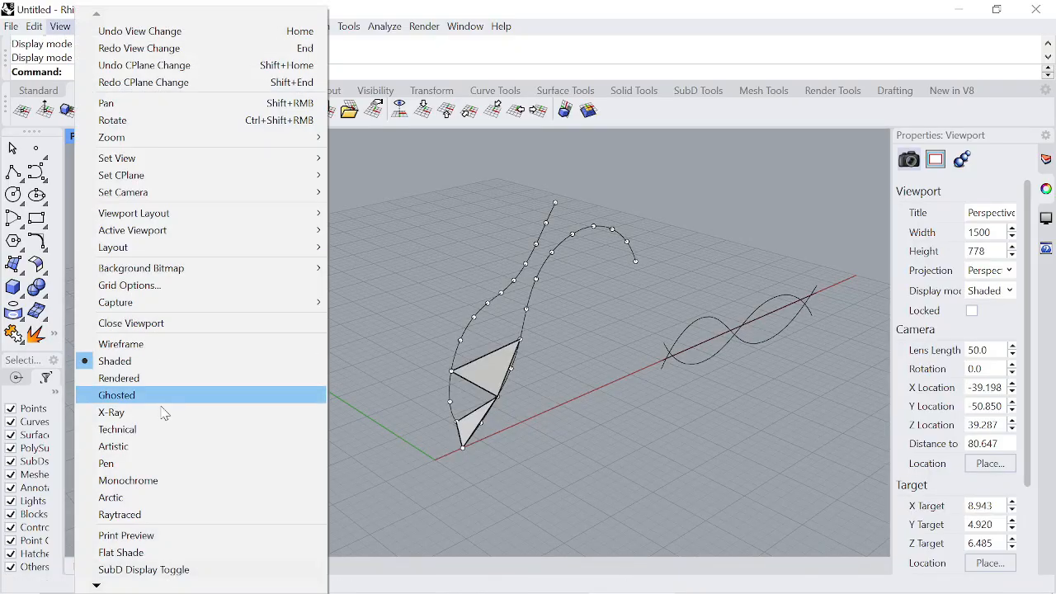
pyautogui.click(143, 483)
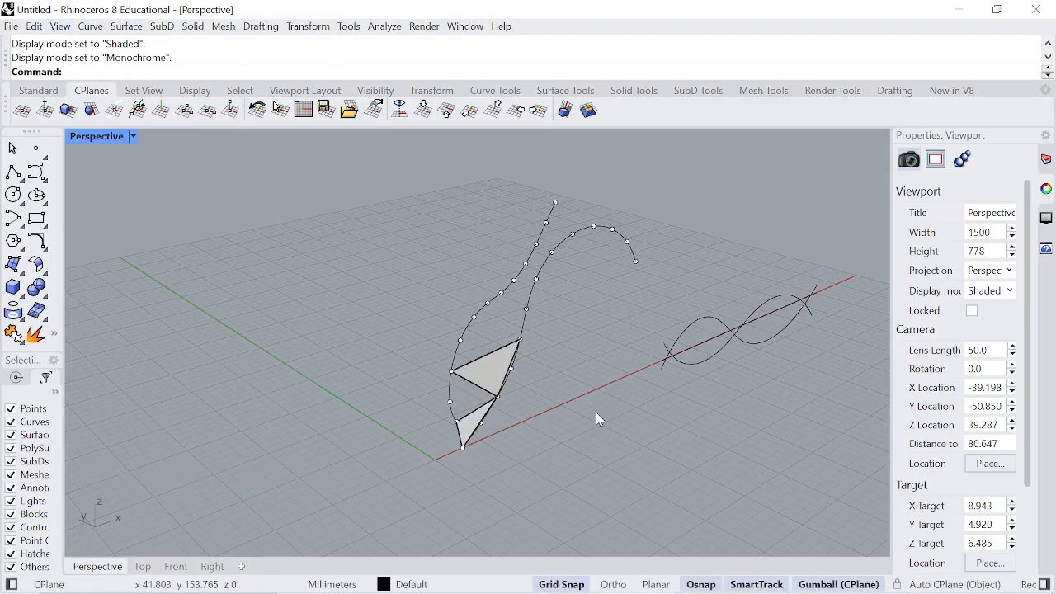
pyautogui.scroll(2, 492, 363)
pyautogui.scroll(3, 492, 363)
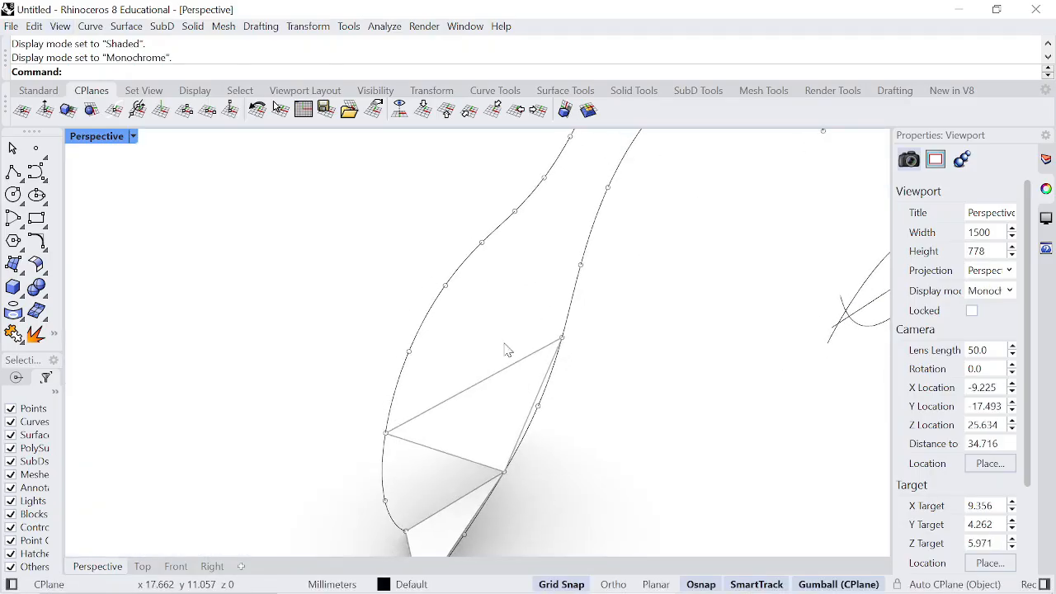
pyautogui.scroll(-2, 504, 349)
# Return to Shaded display and create a third triangular surface from the second triangle's upper corner, two divisions further up each curve.
pyautogui.click(69, 25)
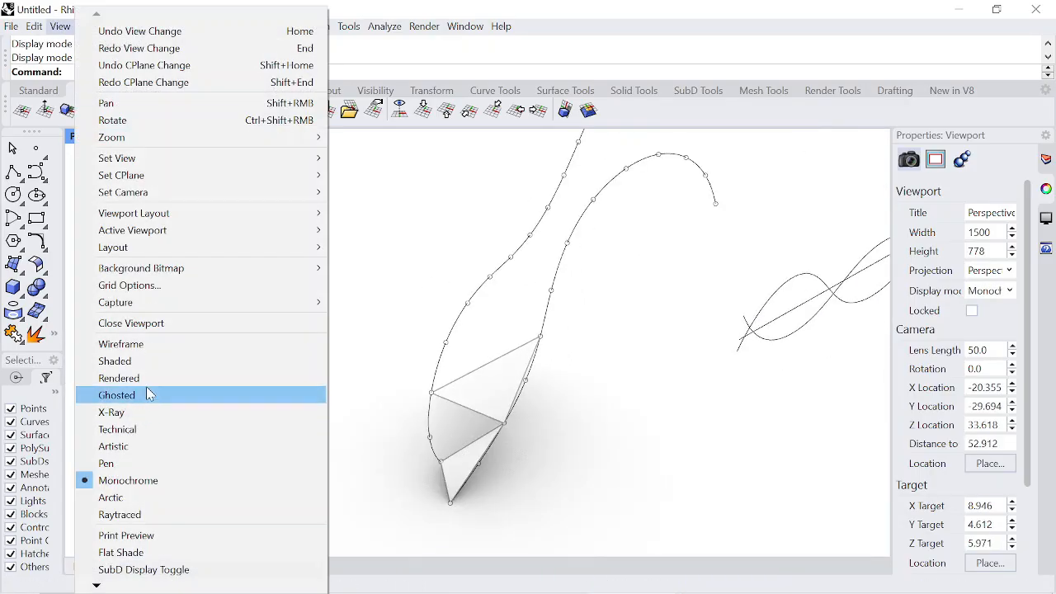
pyautogui.click(115, 361)
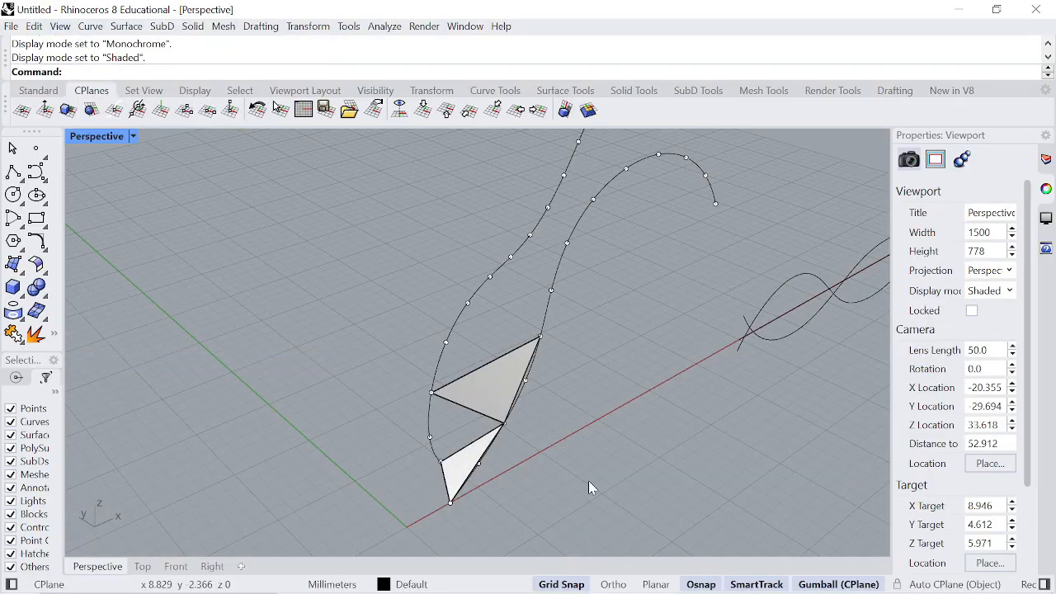
pyautogui.click(13, 264)
pyautogui.click(544, 337)
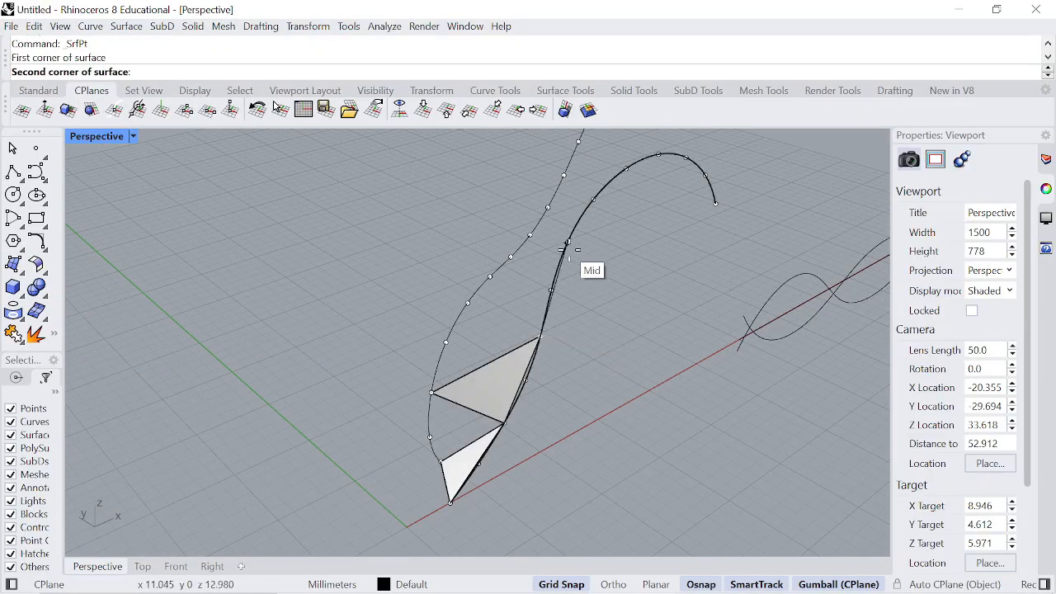
pyautogui.scroll(2, 568, 243)
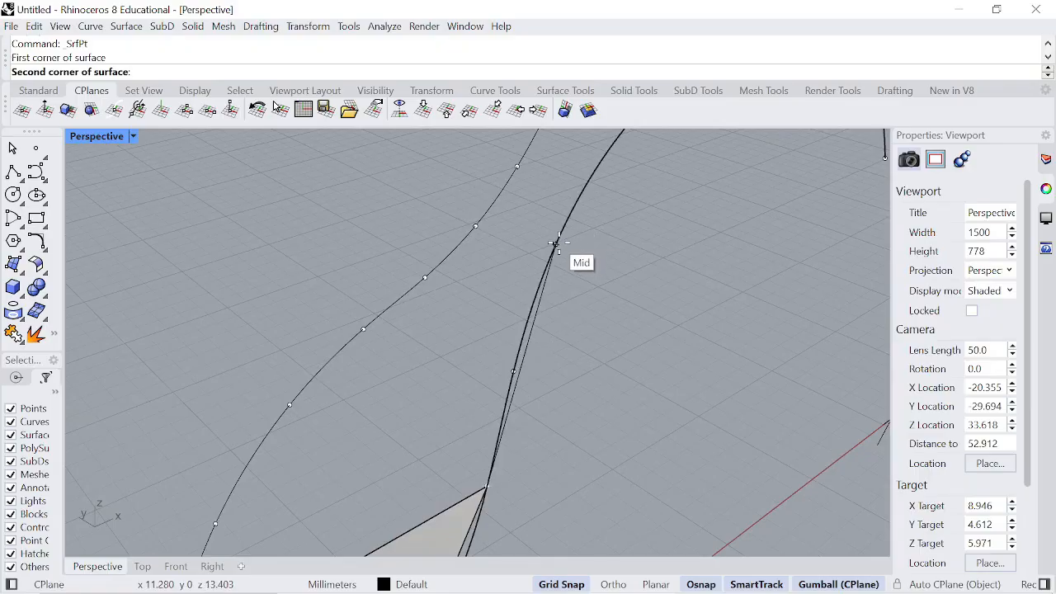
pyautogui.click(560, 240)
pyautogui.scroll(-1, 584, 299)
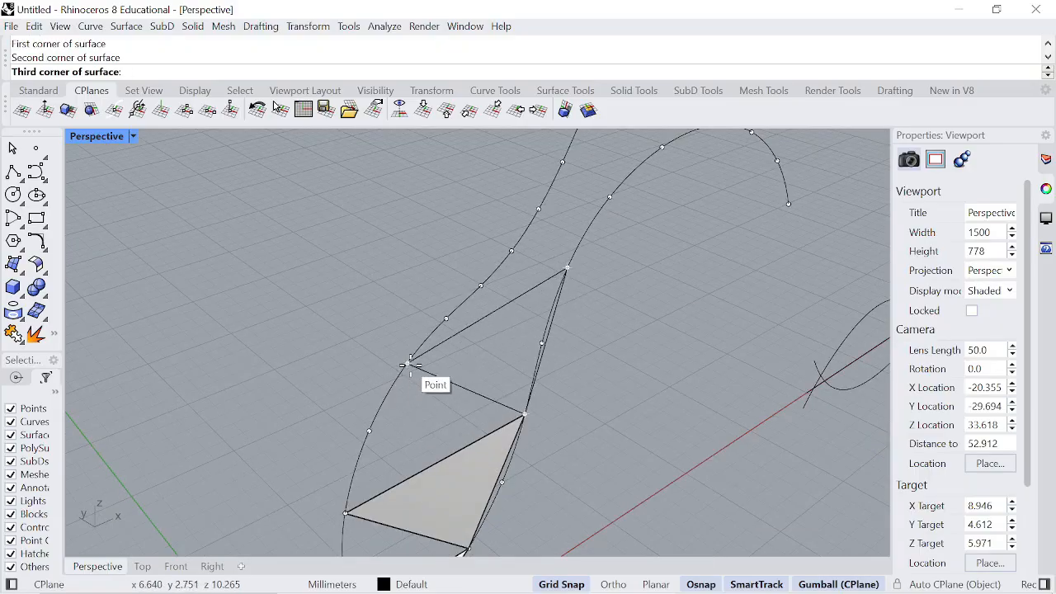
pyautogui.click(408, 363)
pyautogui.press('Return')
# Create a fourth triangular surface from the third triangle's upper corner, the point two divisions further up and the other curve's eighth point.
pyautogui.click(13, 263)
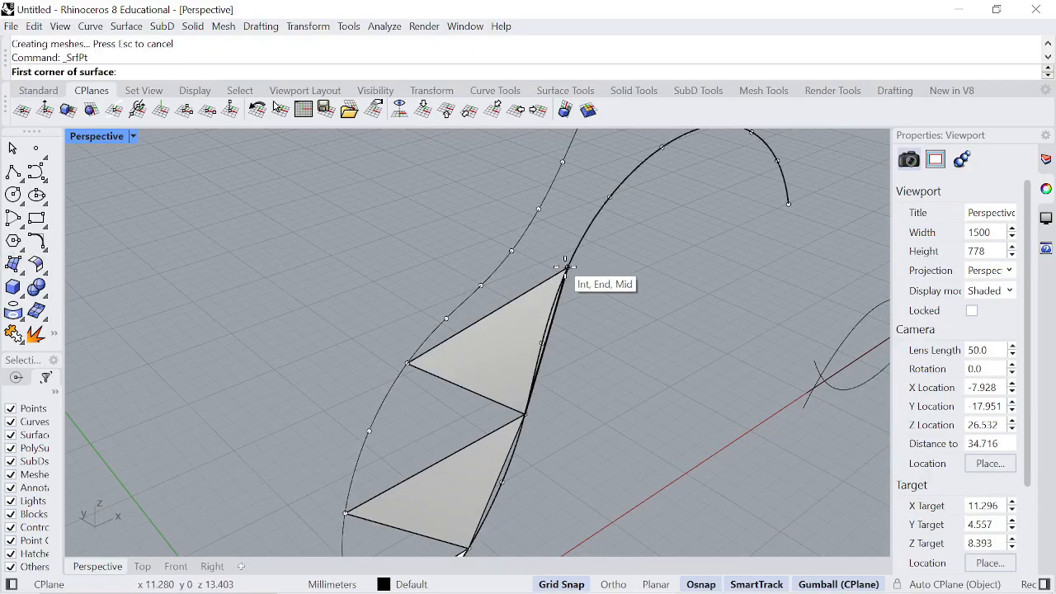
pyautogui.scroll(2, 568, 272)
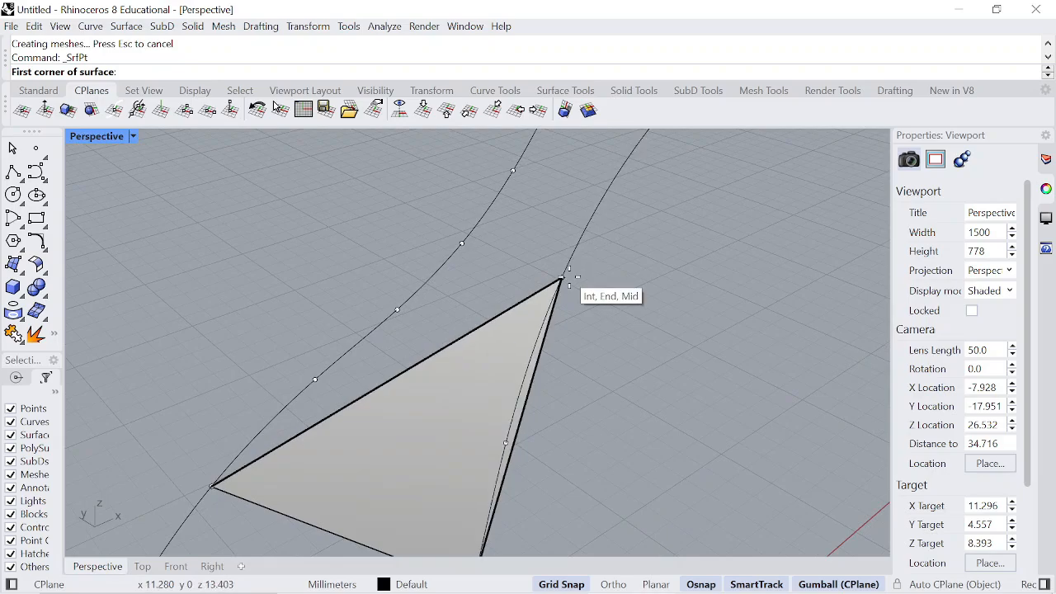
pyautogui.click(566, 280)
pyautogui.scroll(-1, 561, 305)
pyautogui.scroll(-1, 610, 280)
pyautogui.click(667, 173)
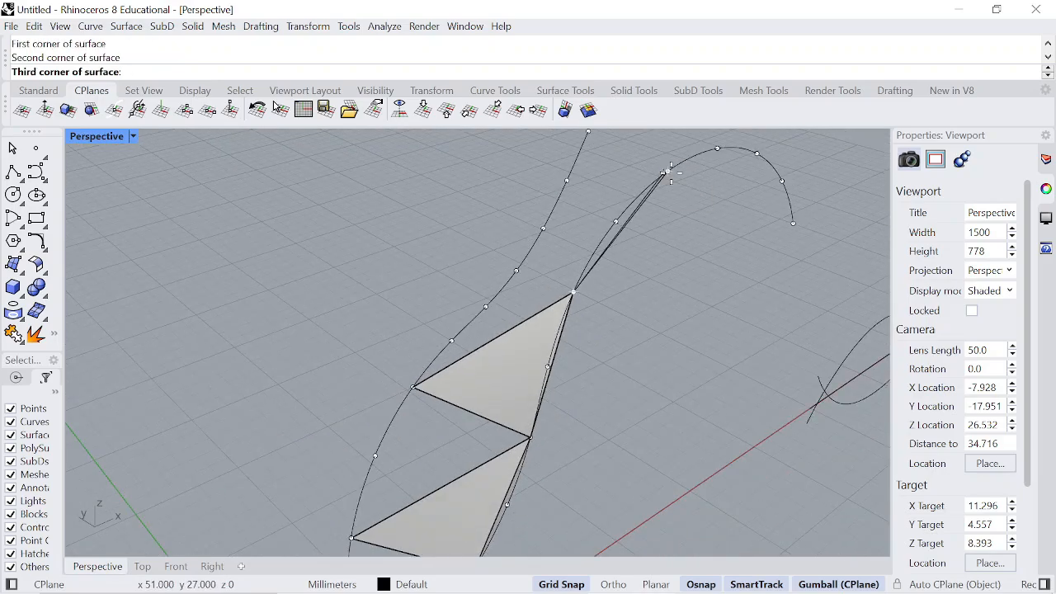
pyautogui.click(488, 311)
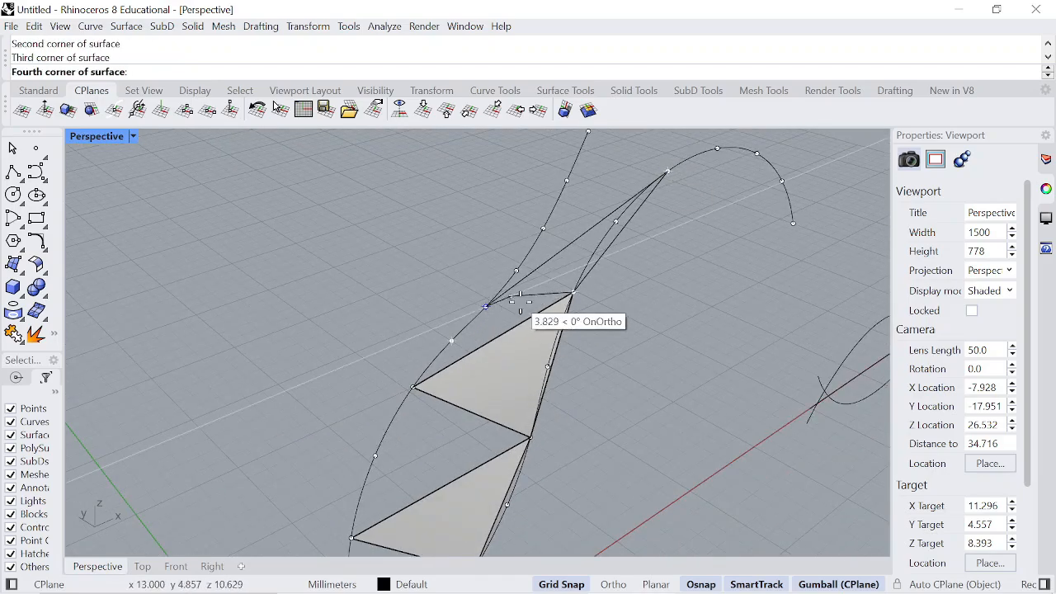
pyautogui.press('Return')
pyautogui.scroll(-3, 523, 302)
# Create a fifth triangular surface from the fourth triangle's upper corner to the points two divisions further along both curves.
pyautogui.click(18, 264)
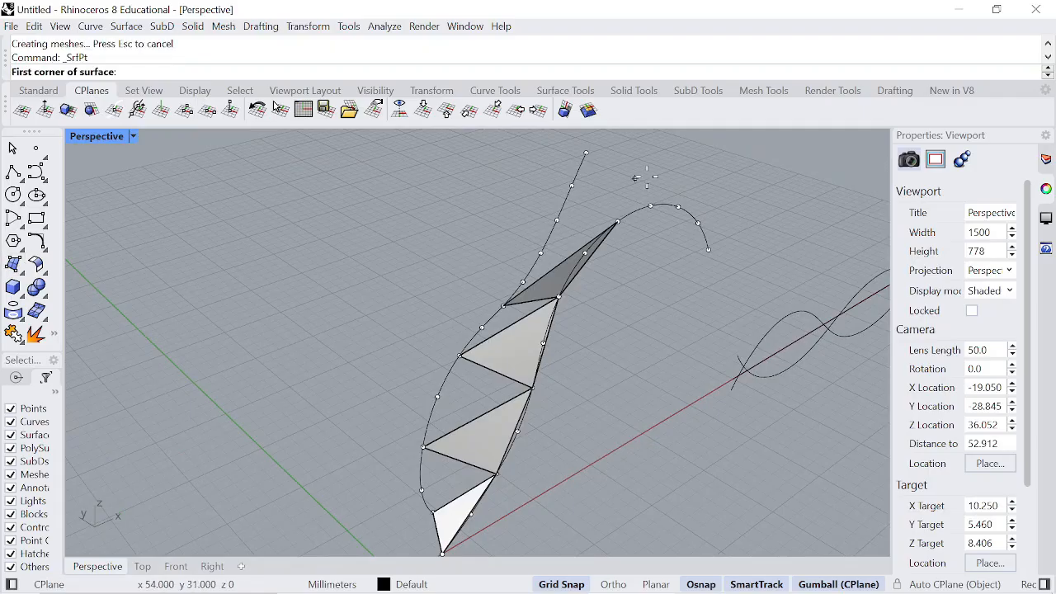
pyautogui.scroll(3, 627, 240)
pyautogui.click(606, 235)
pyautogui.click(701, 209)
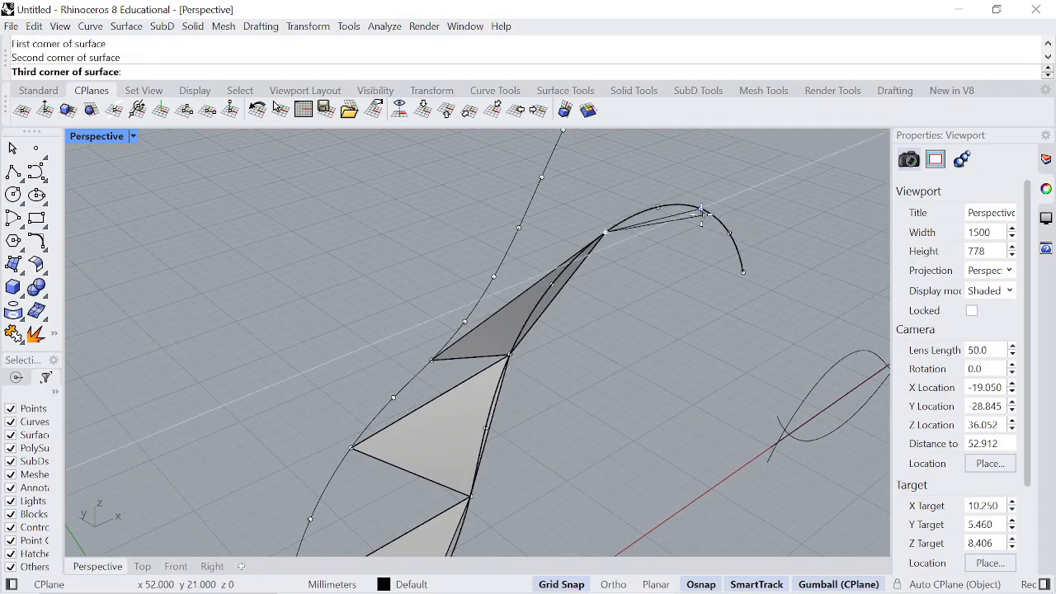
pyautogui.click(492, 276)
pyautogui.press('Return')
# Create a sixth triangular surface from the fifth triangle's outer corner, that curve's upper end and the other curve's second-to-last point.
pyautogui.press('Return')
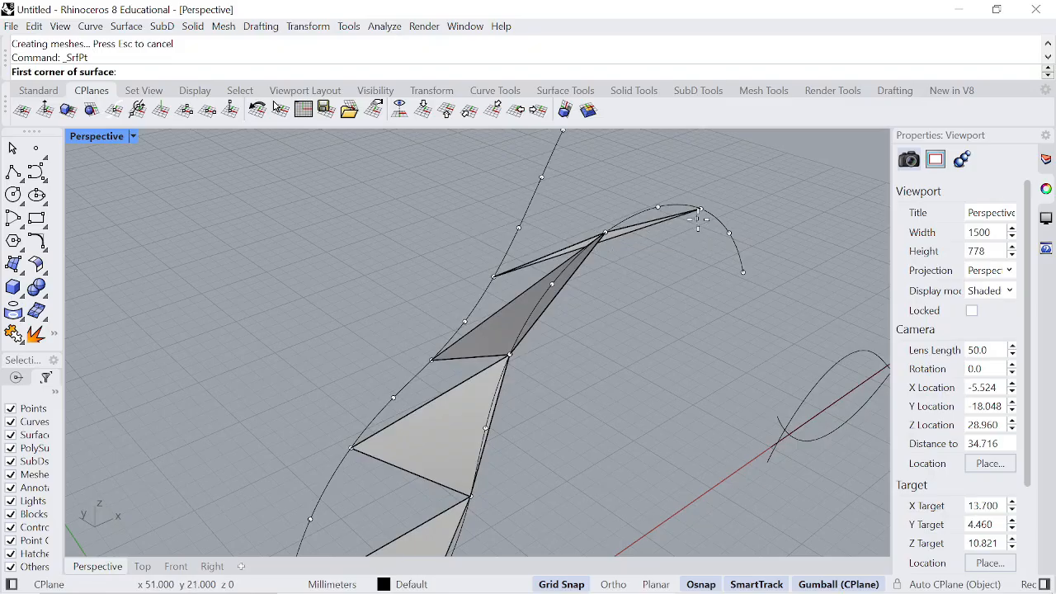
pyautogui.scroll(-4, 548, 324)
pyautogui.moveTo(549, 325); pyautogui.dragTo(571, 339, button='right')
pyautogui.scroll(3, 677, 270)
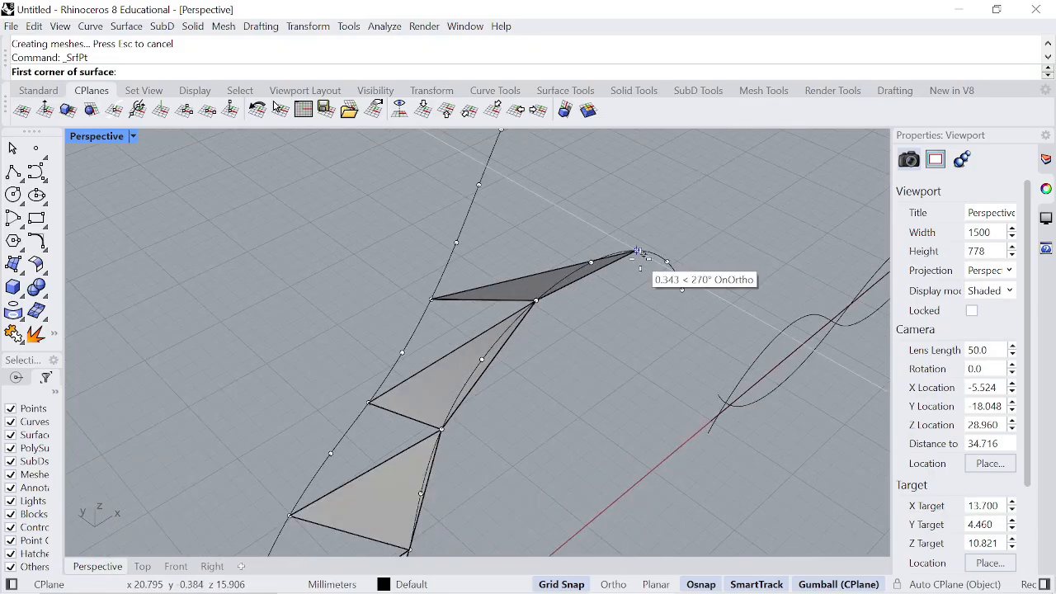
pyautogui.click(678, 290)
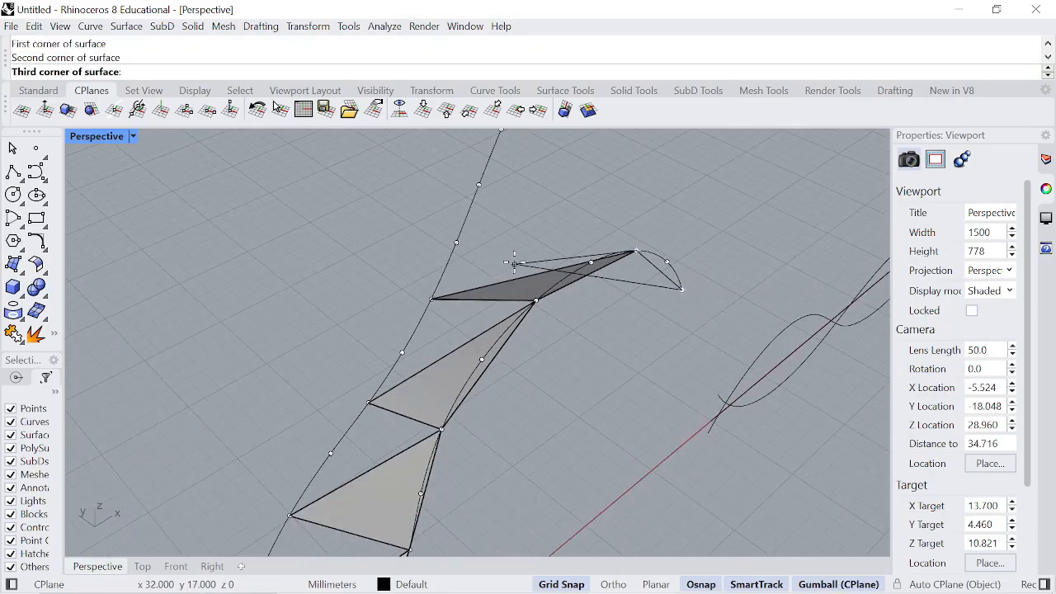
pyautogui.scroll(2, 495, 280)
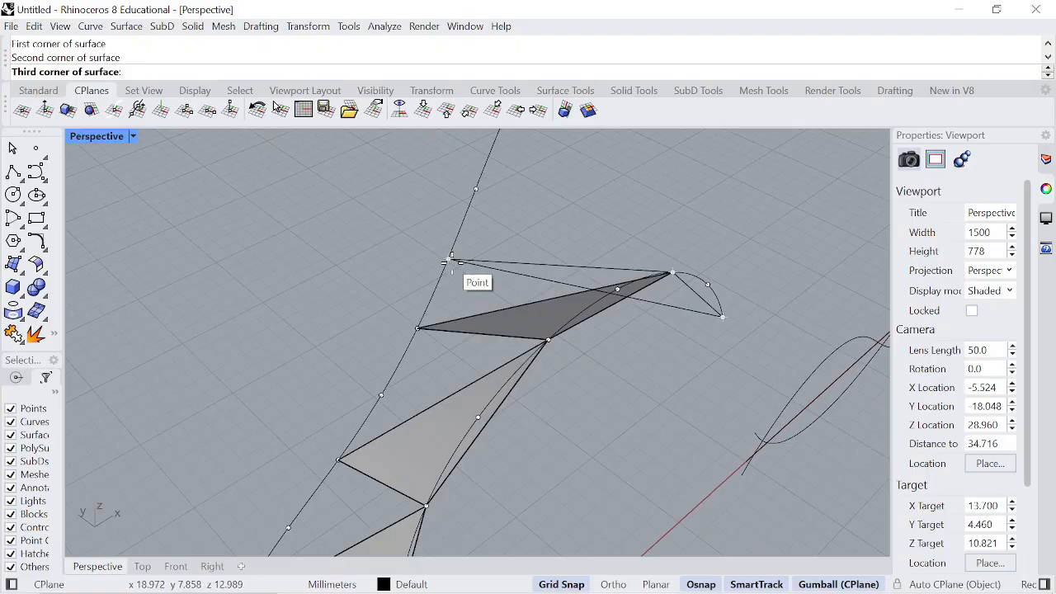
pyautogui.click(475, 190)
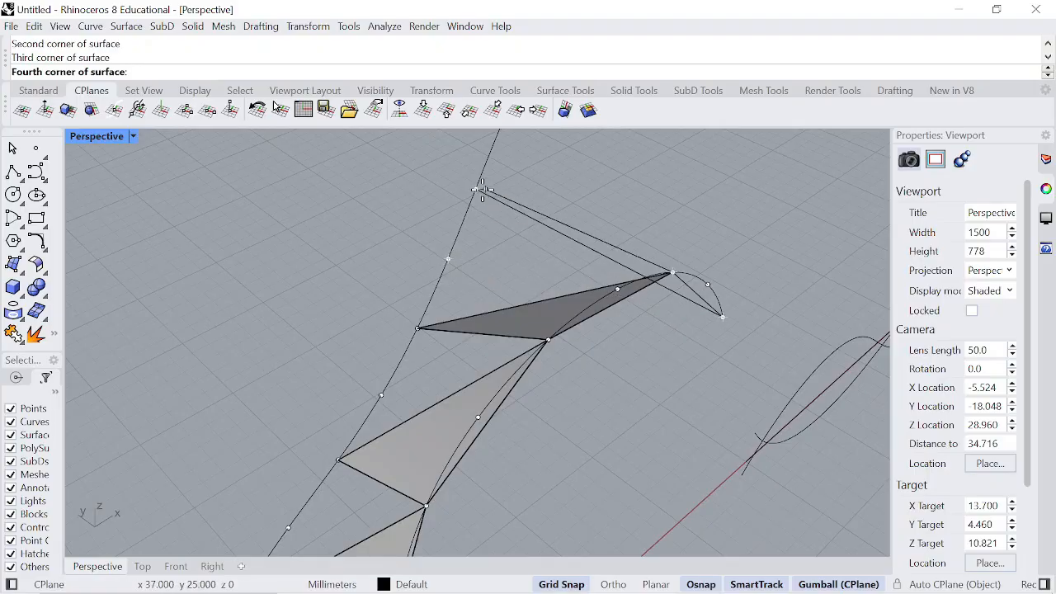
pyautogui.rightClick(481, 191)
# Fill the gap between the fifth and sixth triangles with a corner-point surface through their three bordering corners.
pyautogui.moveTo(481, 191); pyautogui.dragTo(351, 306, button='right')
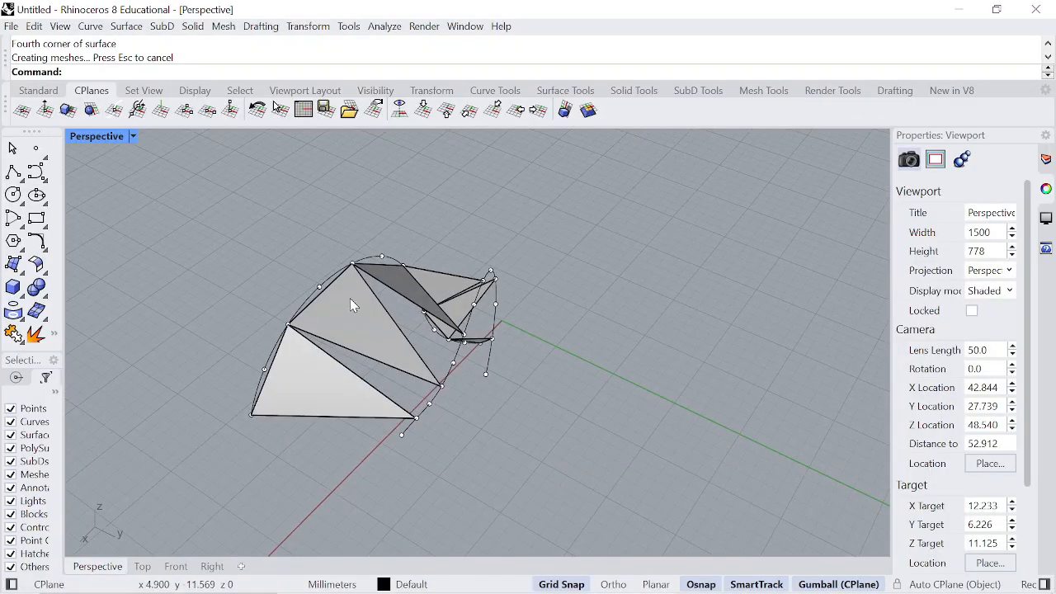
pyautogui.click(14, 264)
pyautogui.moveTo(471, 341); pyautogui.dragTo(576, 253, button='right')
pyautogui.scroll(3, 576, 253)
pyautogui.click(582, 212)
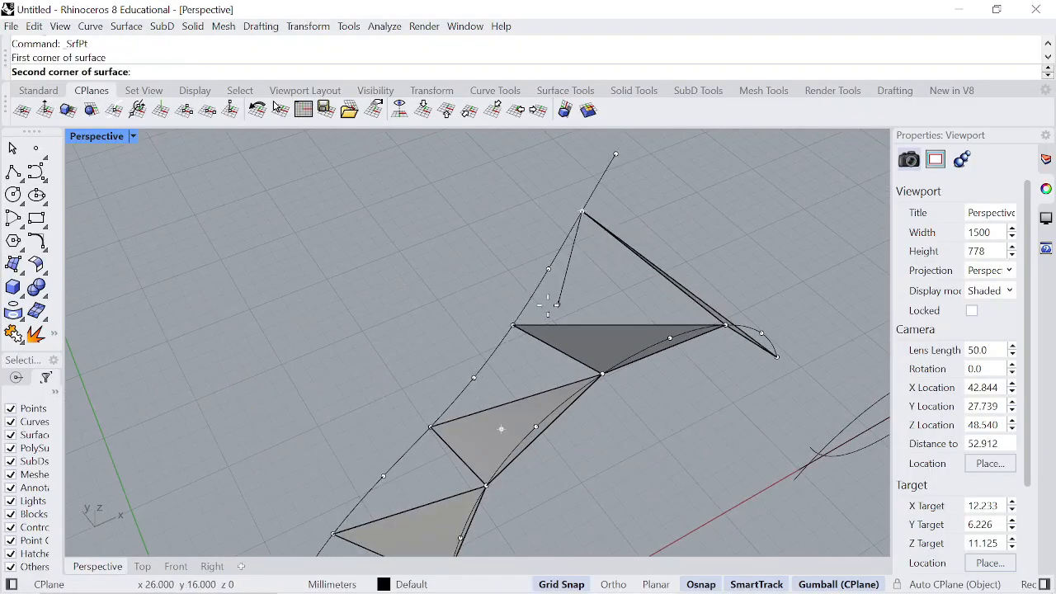
pyautogui.click(513, 324)
pyautogui.moveTo(701, 347); pyautogui.dragTo(639, 408, button='right')
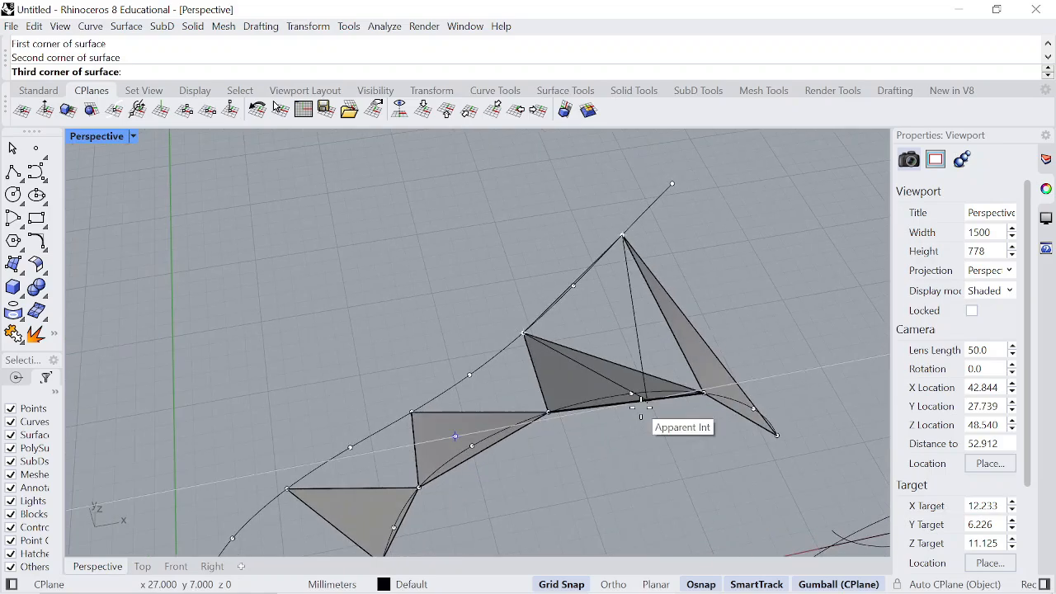
pyautogui.click(704, 394)
pyautogui.rightClick(715, 317)
# Fill the gap between the fourth and fifth triangles with a three-corner surface.
pyautogui.moveTo(714, 317); pyautogui.dragTo(363, 302, button='right')
pyautogui.click(13, 264)
pyautogui.scroll(3, 505, 352)
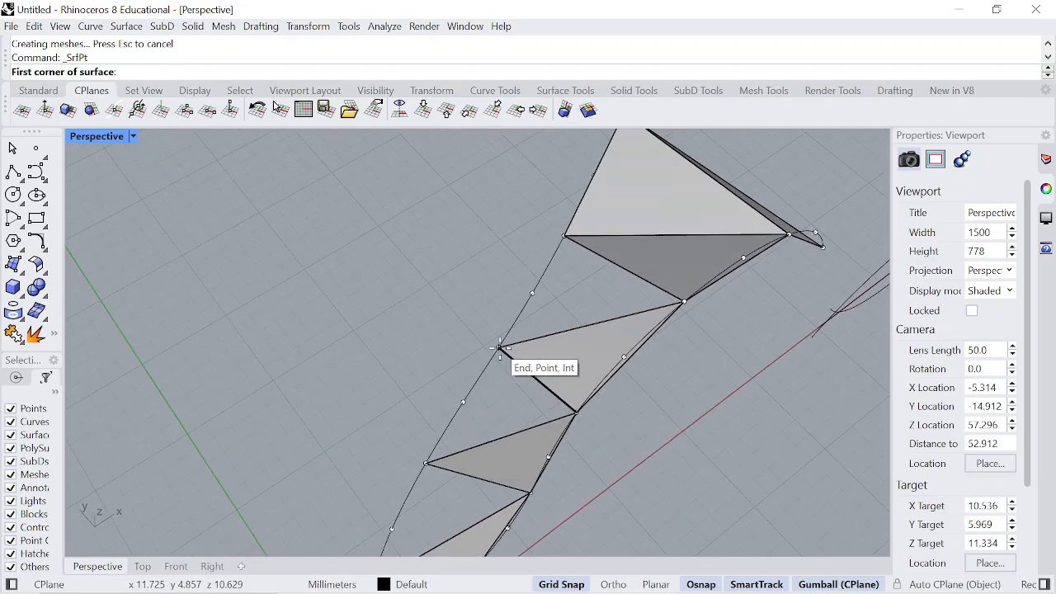
pyautogui.click(499, 348)
pyautogui.click(565, 237)
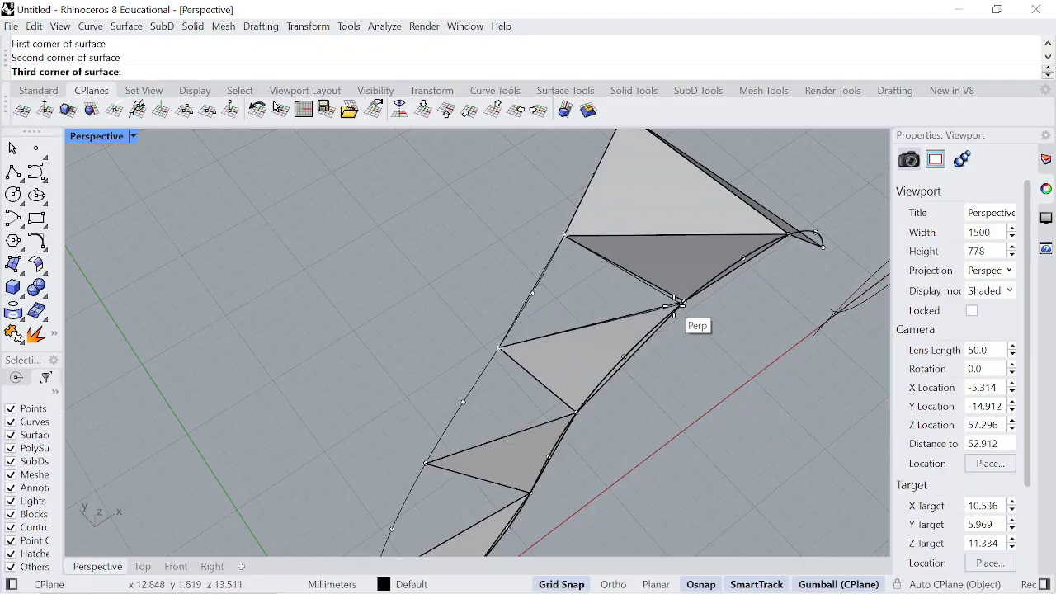
pyautogui.click(683, 301)
pyautogui.press('Return')
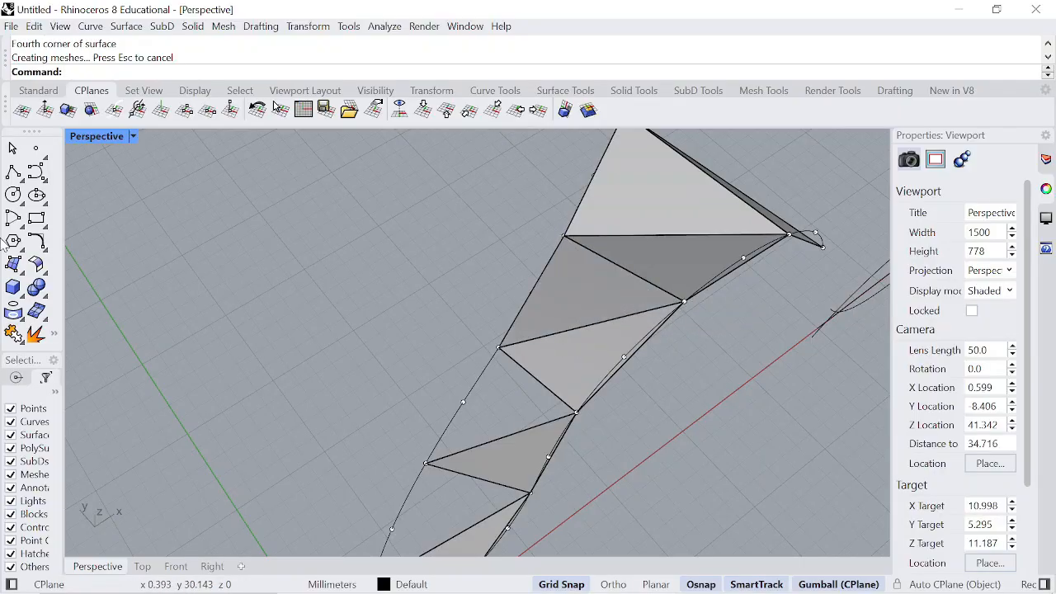
# Fill the gap between the third and fourth triangles with a three-corner surface.
pyautogui.click(13, 263)
pyautogui.scroll(4, 459, 462)
pyautogui.click(523, 280)
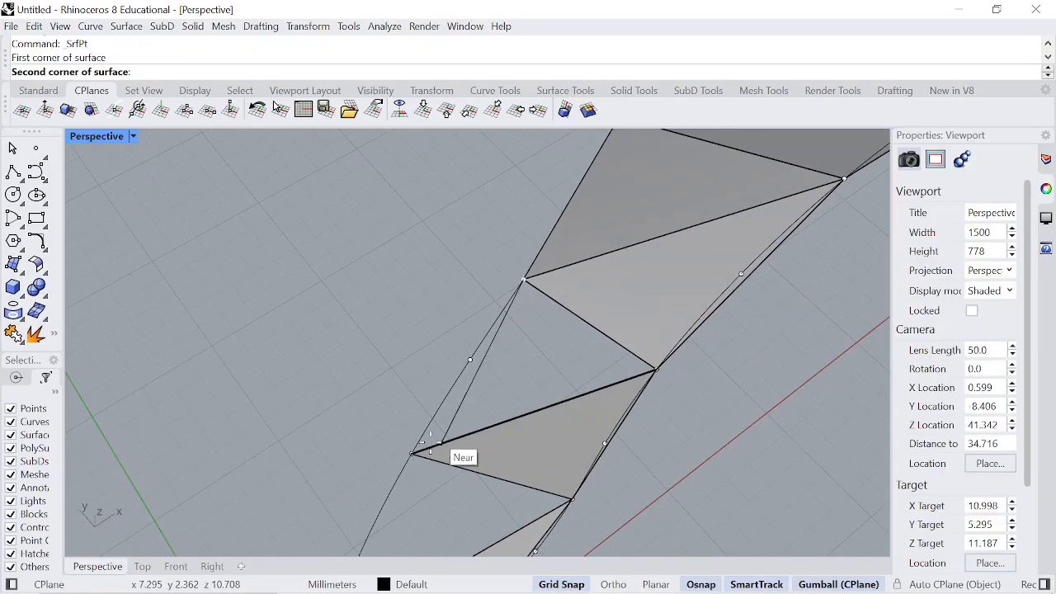
pyautogui.click(412, 452)
pyautogui.click(657, 367)
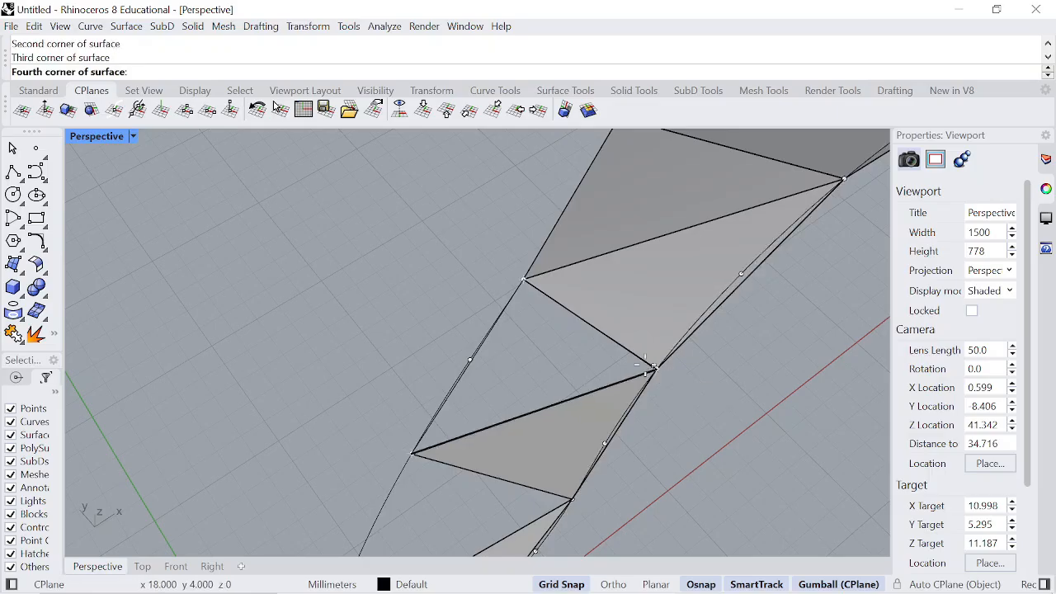
pyautogui.press('Return')
pyautogui.scroll(-4, 548, 227)
# Fill the gap between the second and third triangles with a three-corner surface.
pyautogui.click(13, 264)
pyautogui.scroll(4, 453, 369)
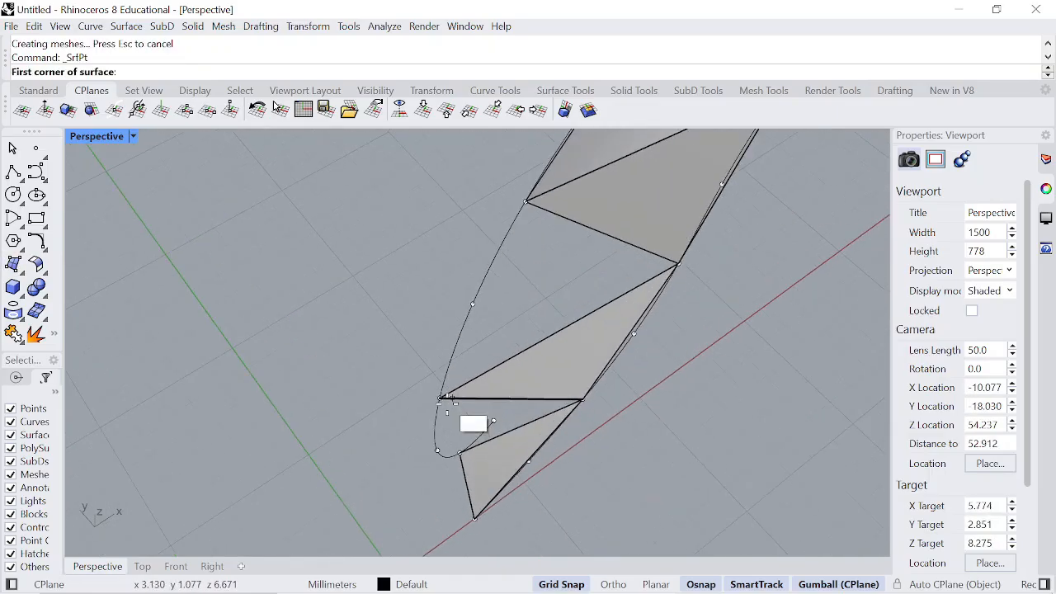
pyautogui.click(441, 400)
pyautogui.click(525, 202)
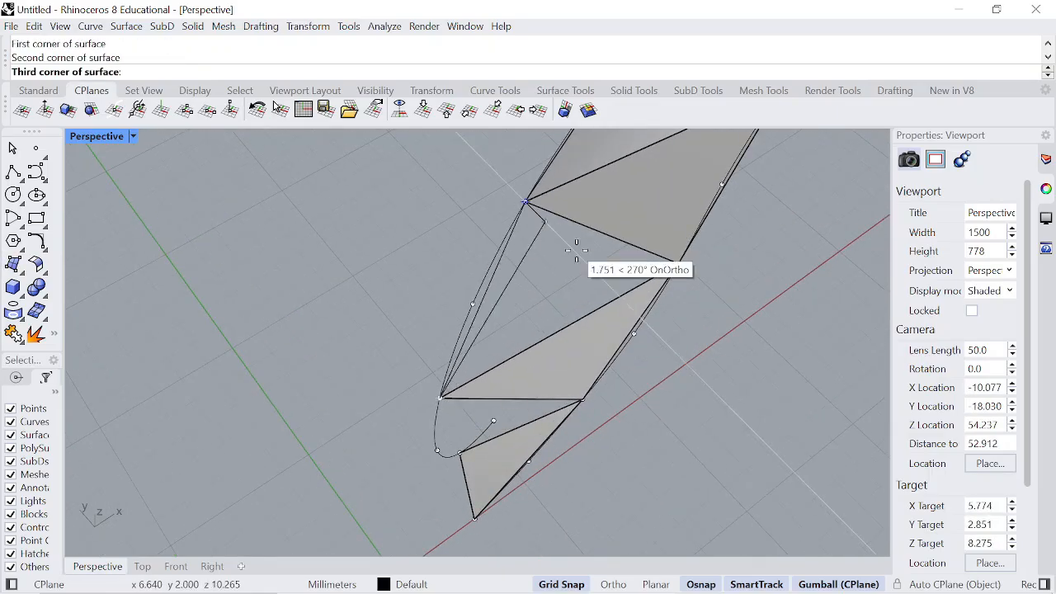
pyautogui.click(679, 264)
pyautogui.press('Return')
pyautogui.scroll(-5, 548, 282)
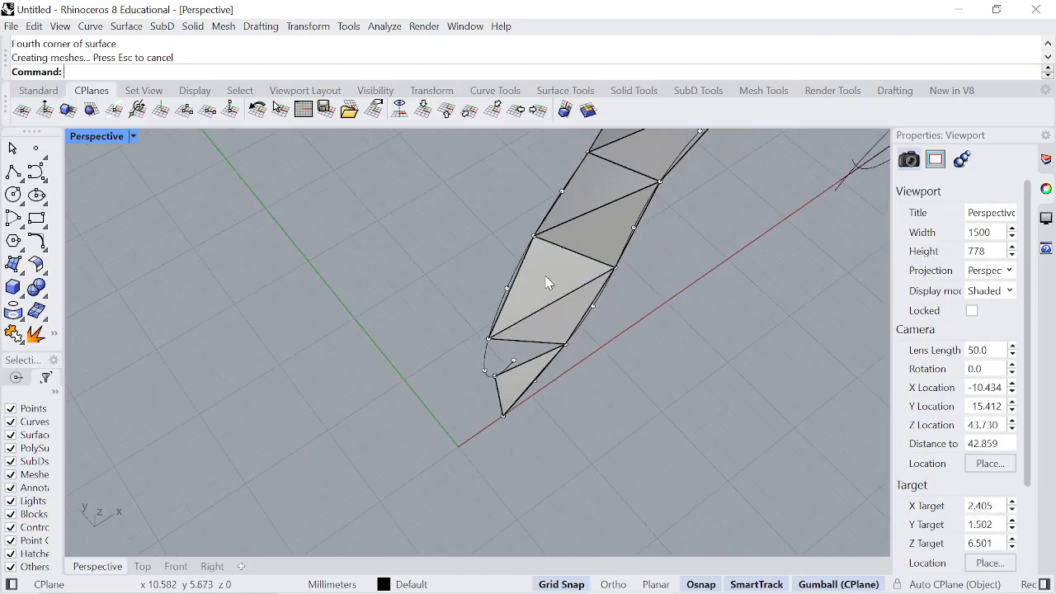
# Fill the gap between the first and second triangles with a three-corner surface.
pyautogui.moveTo(597, 306); pyautogui.dragTo(651, 239, button='right')
pyautogui.click(13, 264)
pyautogui.scroll(3, 493, 404)
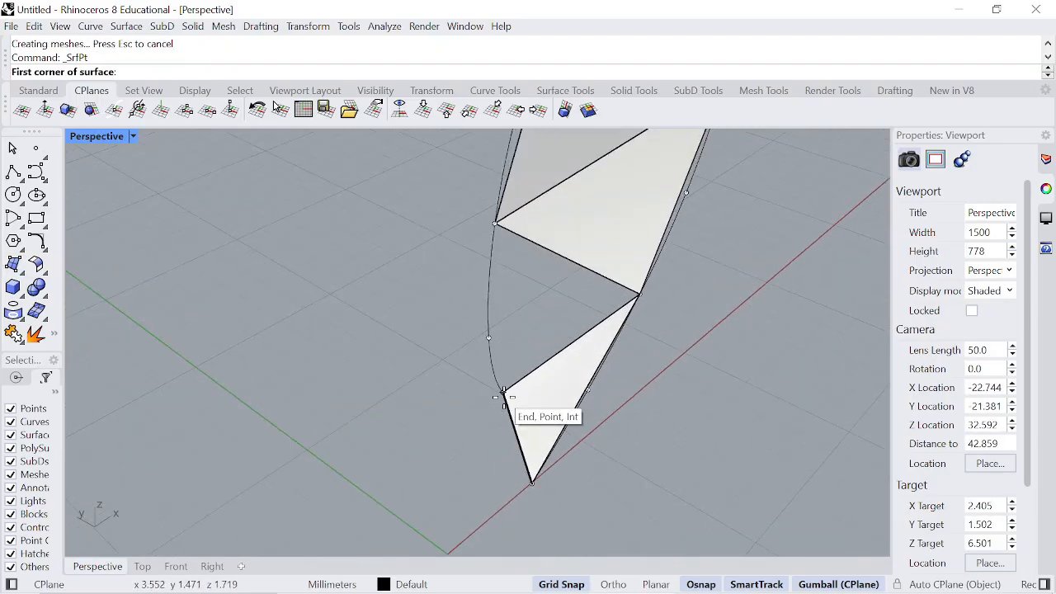
pyautogui.click(500, 391)
pyautogui.click(495, 224)
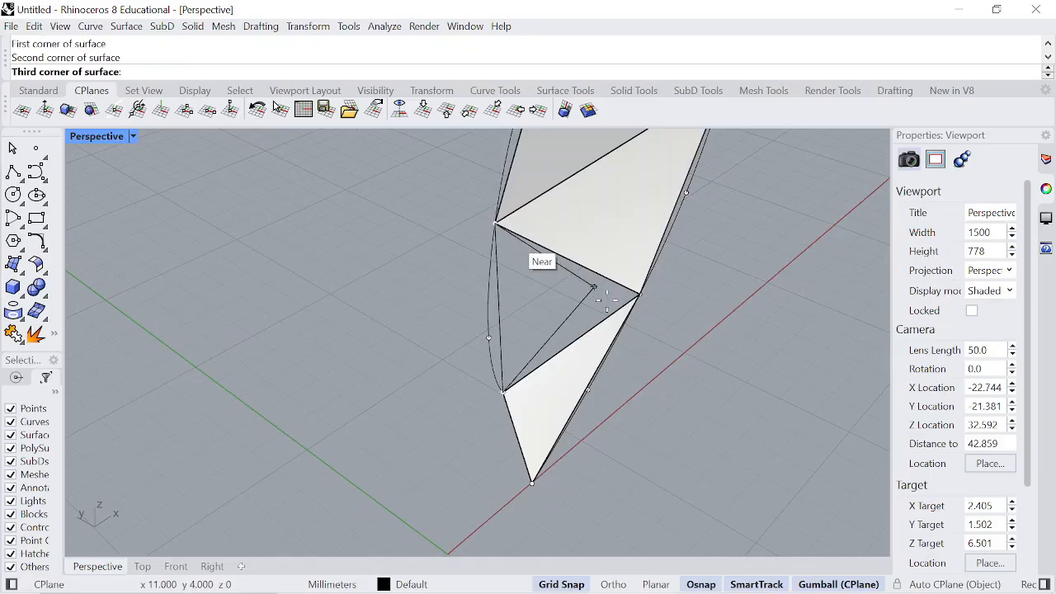
pyautogui.scroll(3, 638, 293)
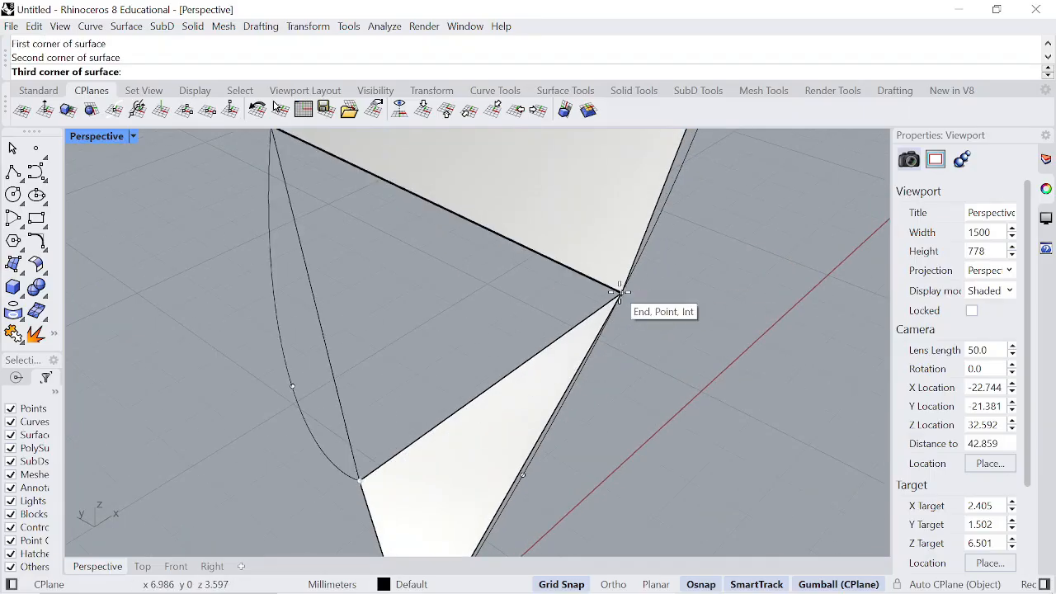
pyautogui.click(624, 294)
pyautogui.press('Return')
pyautogui.scroll(-3, 476, 305)
pyautogui.scroll(-4, 476, 305)
# Create a triangular surface at the base from the first triangle's bottom corner, the other curve's lower end and the first triangle's adjacent corner.
pyautogui.moveTo(553, 348); pyautogui.dragTo(268, 306, button='right')
pyautogui.scroll(-8, 440, 317)
pyautogui.scroll(4, 495, 388)
pyautogui.scroll(3, 495, 388)
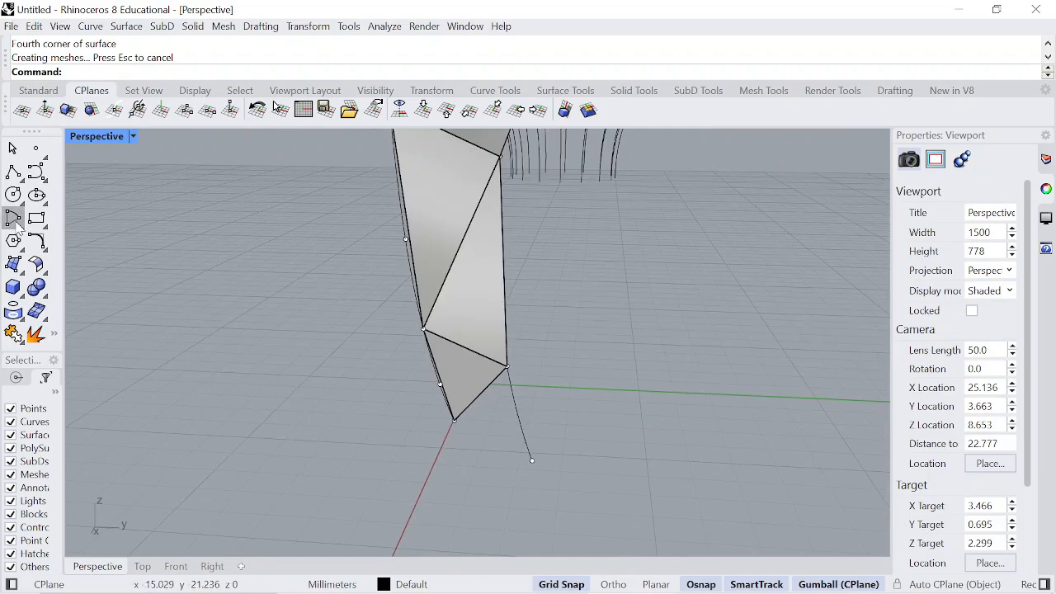
pyautogui.click(35, 265)
pyautogui.click(455, 419)
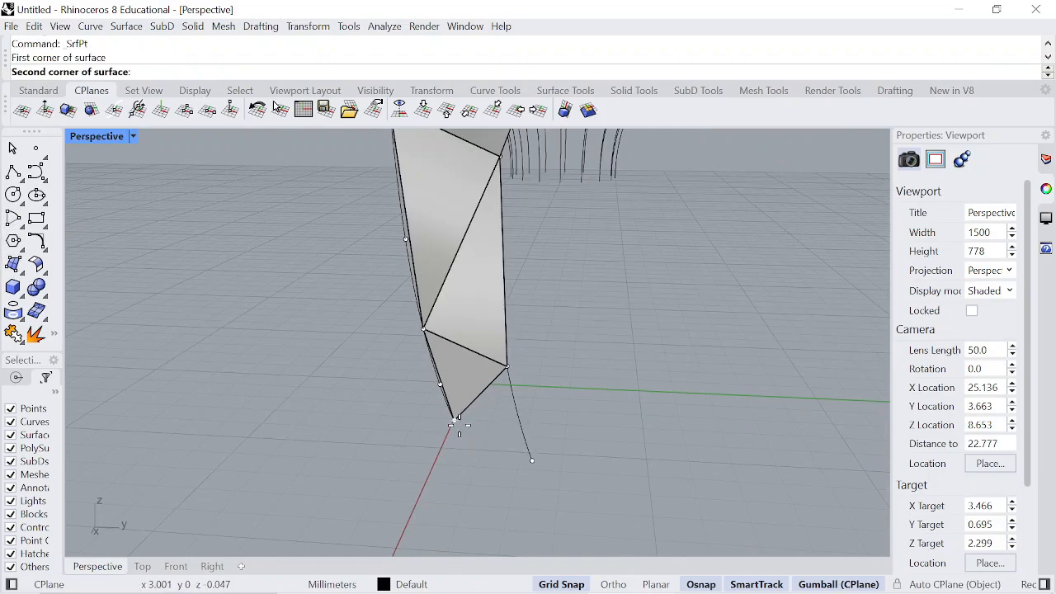
pyautogui.click(532, 464)
pyautogui.click(506, 366)
pyautogui.press('Return')
pyautogui.scroll(-10, 578, 377)
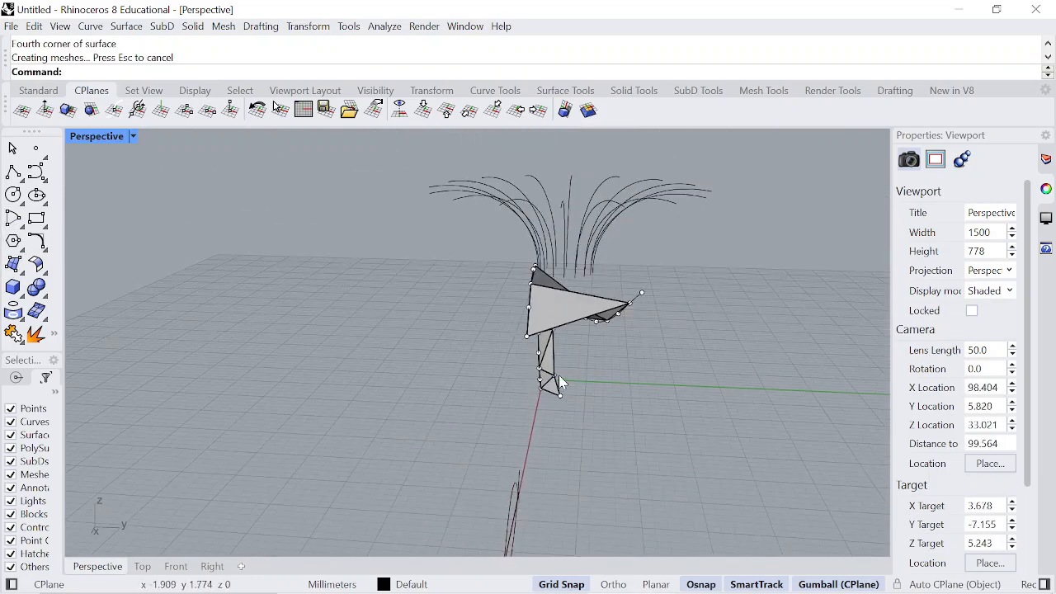
# Exclude points and curves from the selection filter and select all the triangular surfaces of the strip.
pyautogui.moveTo(559, 374); pyautogui.dragTo(505, 399, button='right')
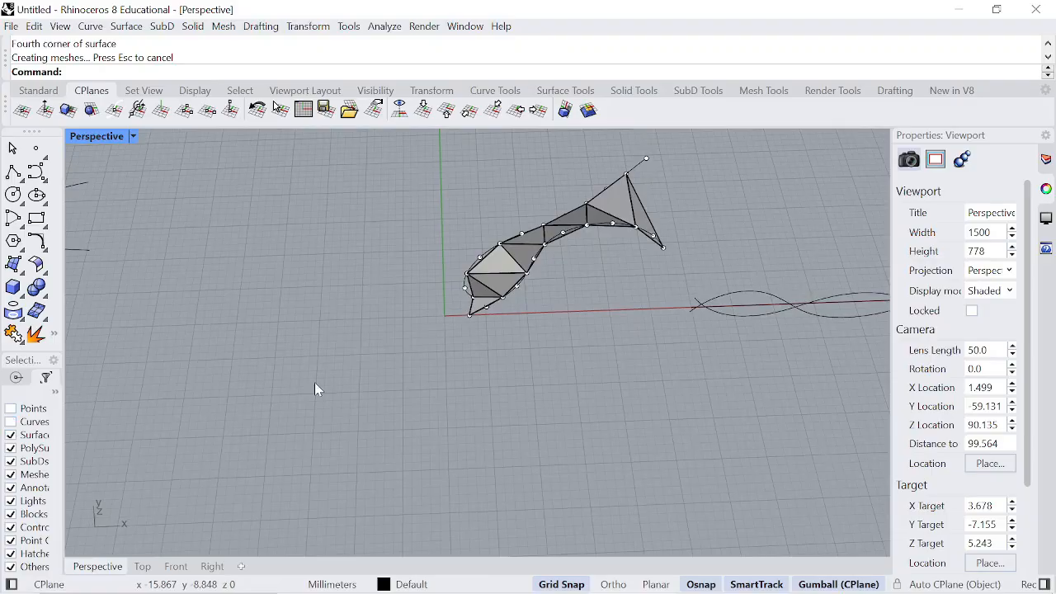
pyautogui.keyDown('shift'); pyautogui.moveTo(315, 382); pyautogui.dragTo(330, 203, button='right'); pyautogui.keyUp('shift')
pyautogui.moveTo(579, 423); pyautogui.dragTo(623, 437)
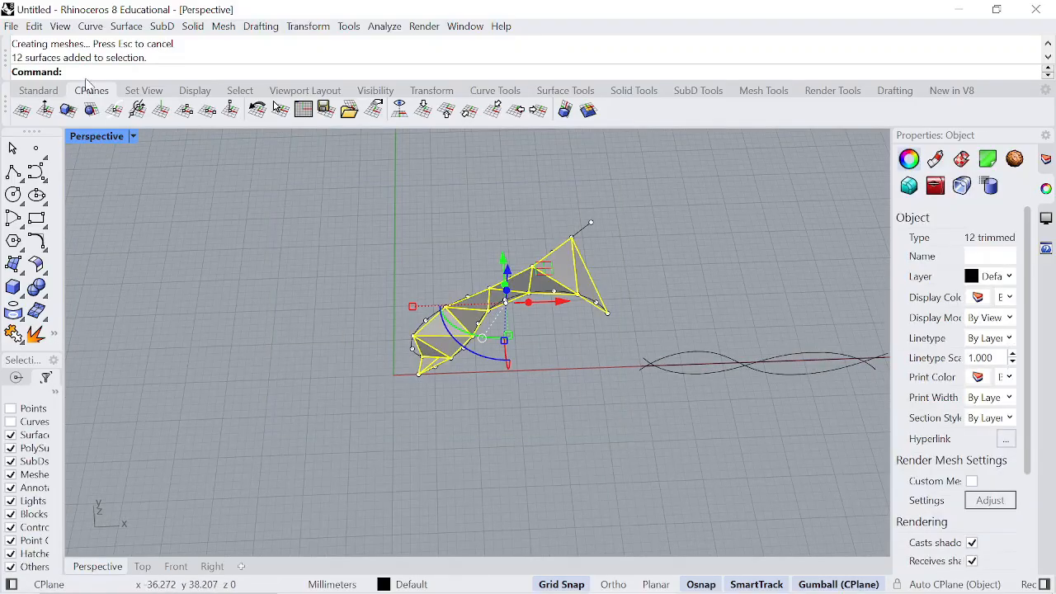
# Mirror the selected triangular surfaces as a copy across the X axis, using a mirror plane that starts at the origin.
pyautogui.write('rror')
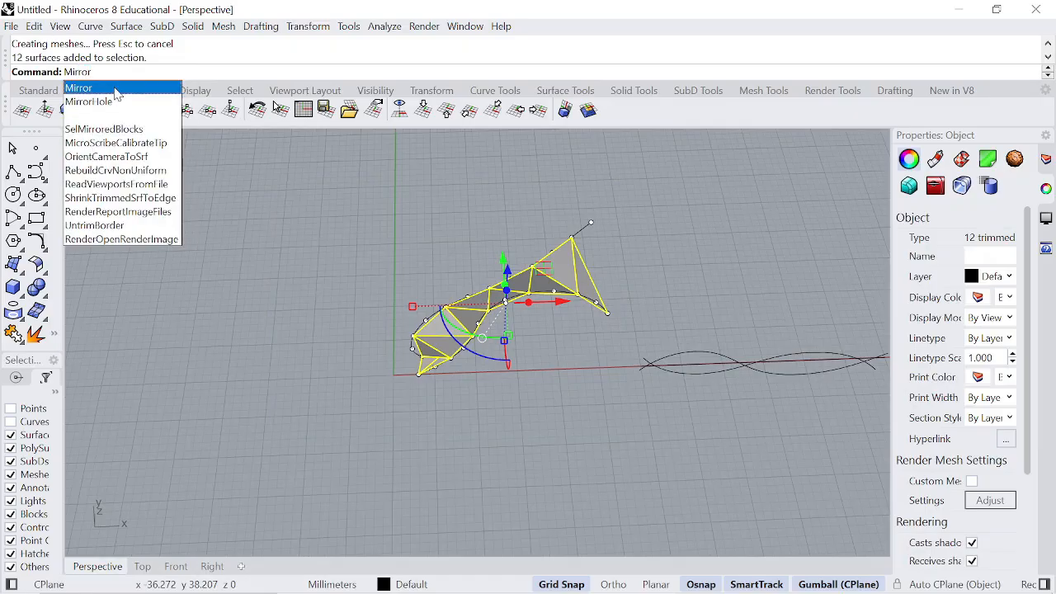
pyautogui.click(115, 91)
pyautogui.scroll(3, 421, 386)
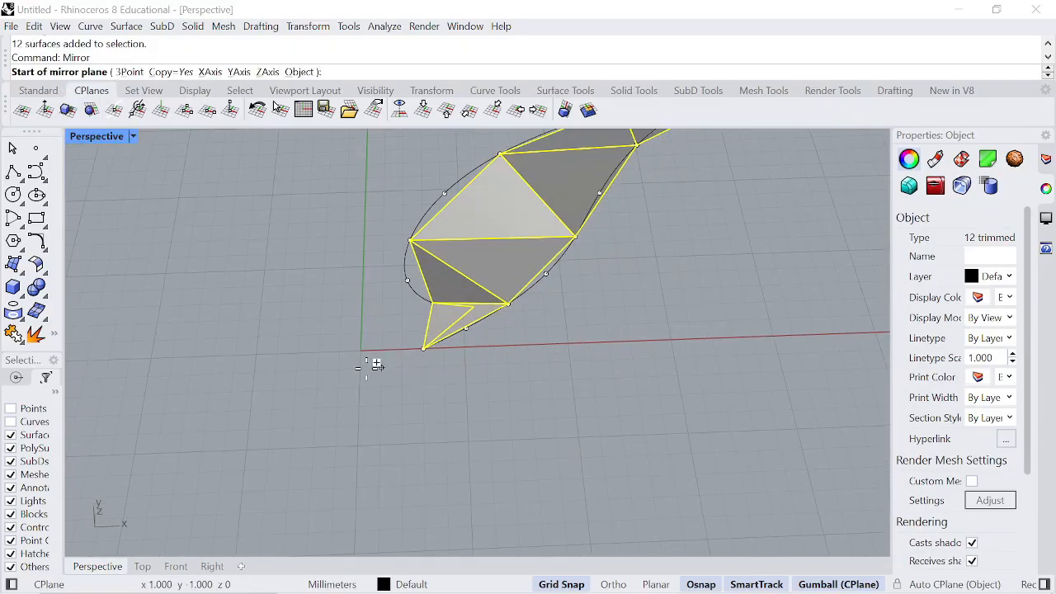
pyautogui.click(358, 348)
pyautogui.scroll(-2, 452, 314)
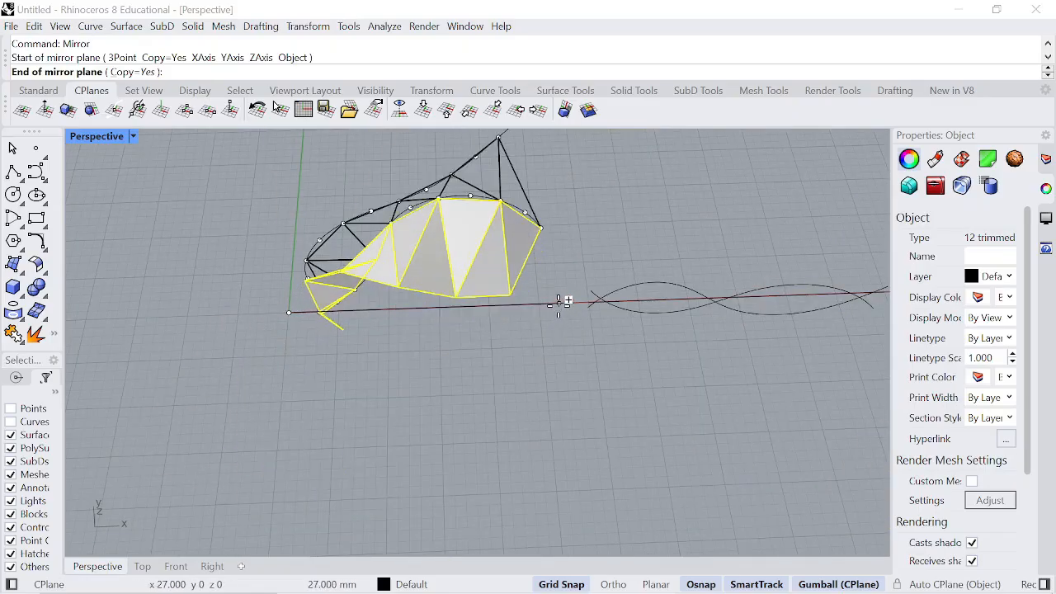
pyautogui.click(560, 302)
pyautogui.moveTo(534, 407); pyautogui.dragTo(521, 302, button='right')
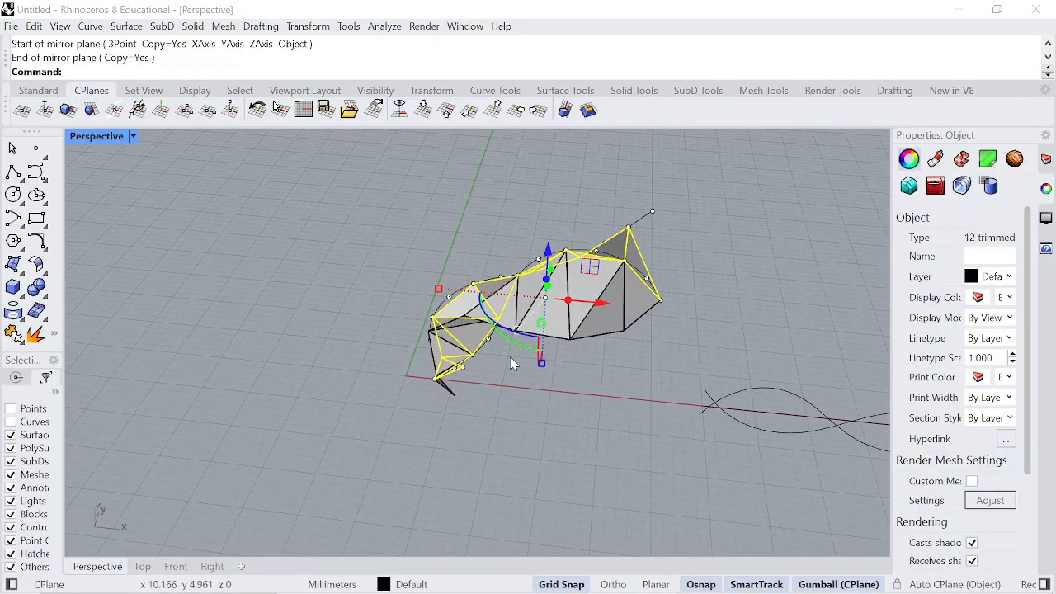
pyautogui.click(483, 442)
pyautogui.moveTo(481, 438); pyautogui.dragTo(506, 266, button='right')
pyautogui.scroll(6, 521, 305)
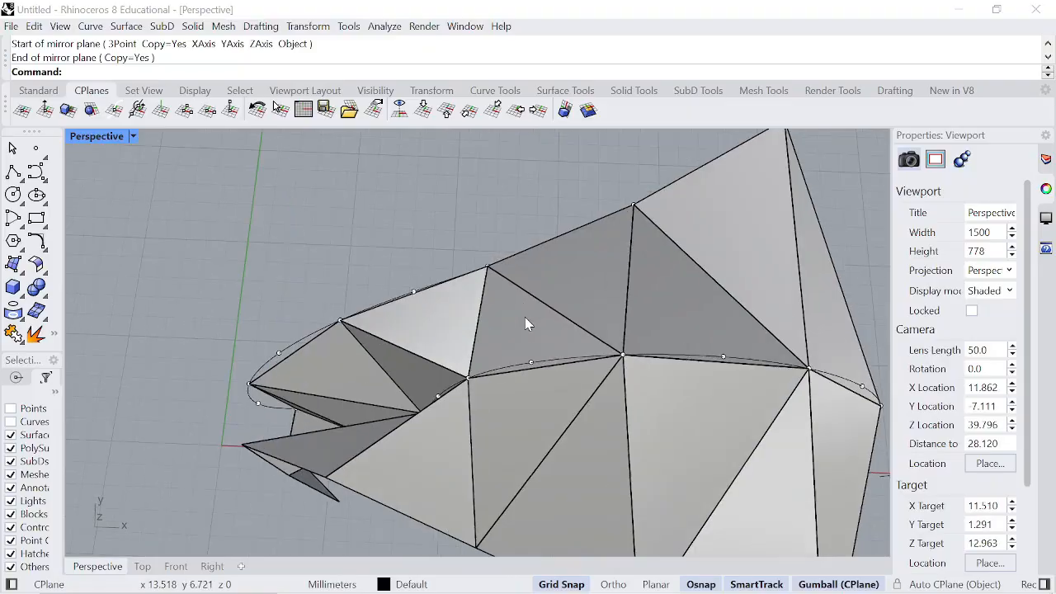
pyautogui.scroll(-8, 525, 316)
pyautogui.moveTo(531, 317); pyautogui.dragTo(514, 288, button='right')
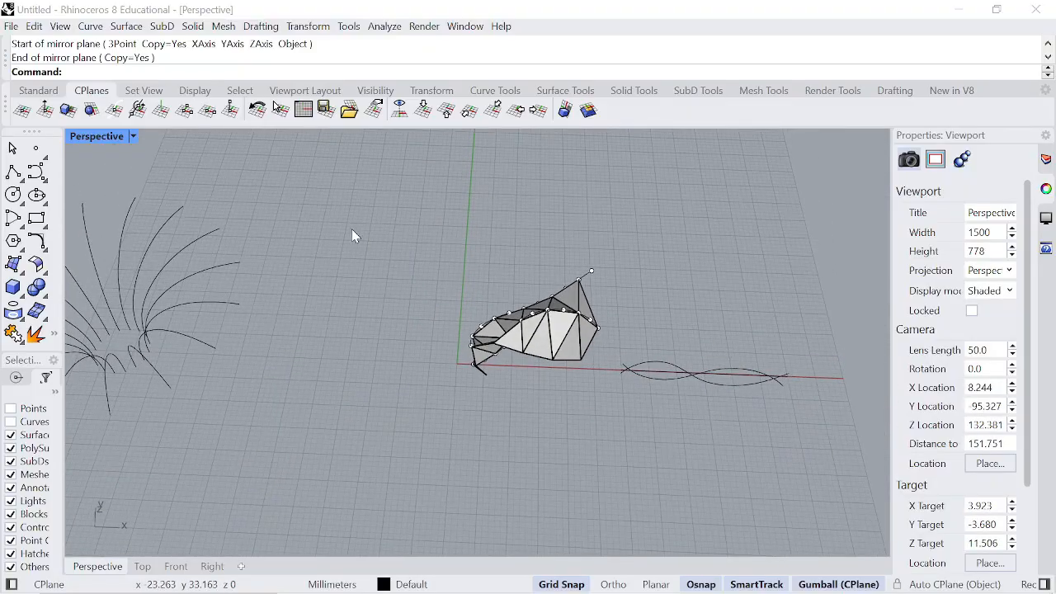
# Select the original and mirrored surfaces and polar array them around the CPlane origin with 8 items over 360 degrees.
pyautogui.moveTo(619, 410); pyautogui.dragTo(611, 413)
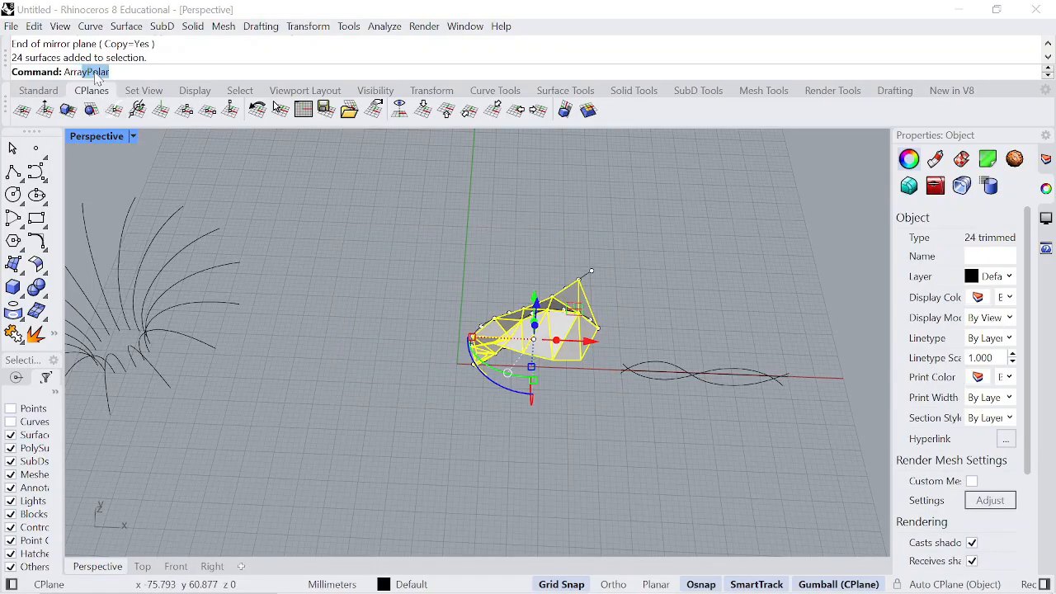
pyautogui.write('Po')
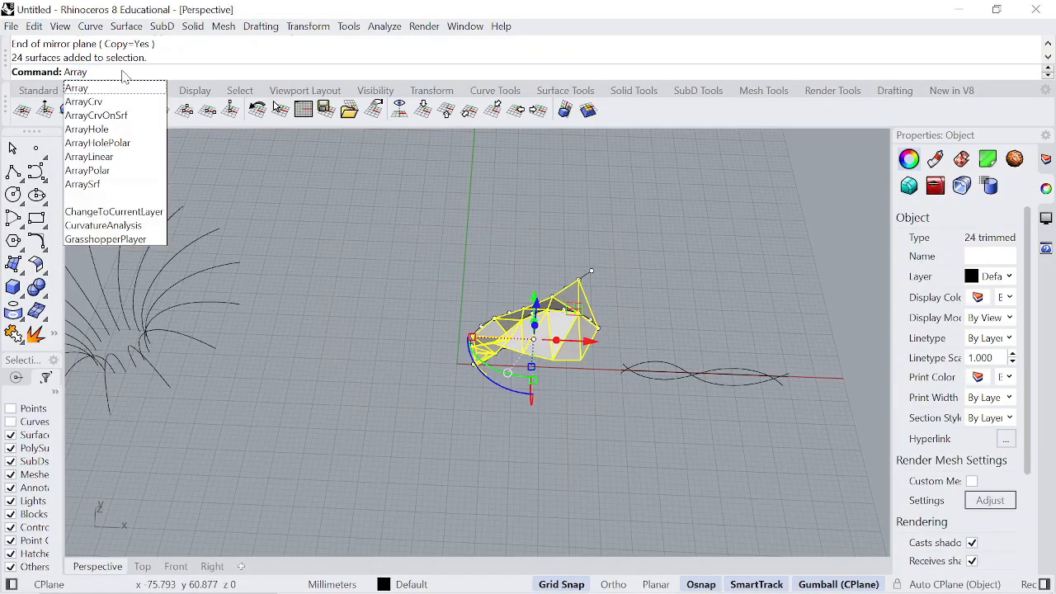
pyautogui.press('Return')
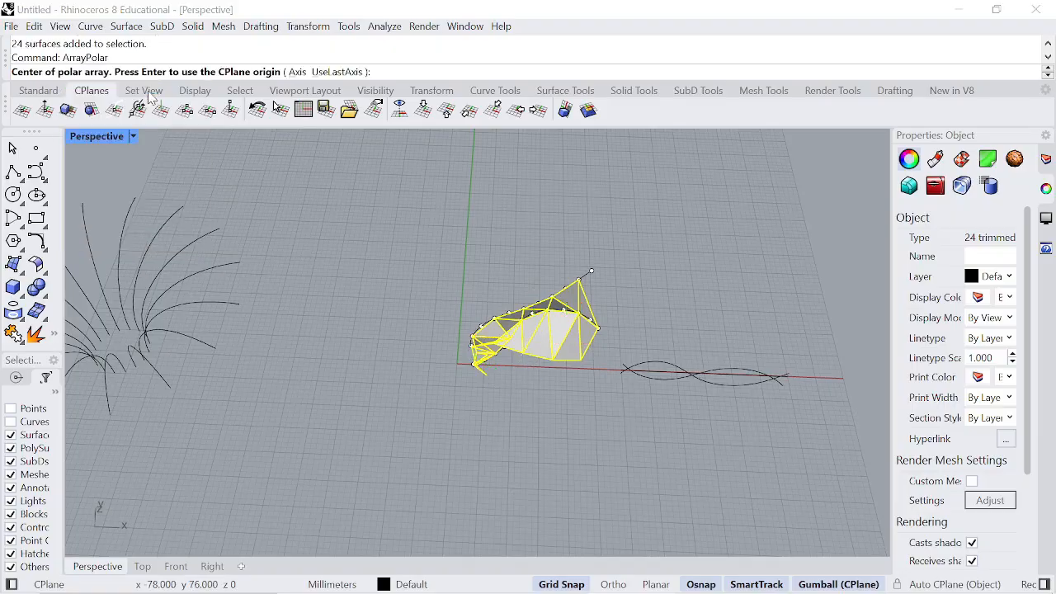
pyautogui.scroll(5, 453, 350)
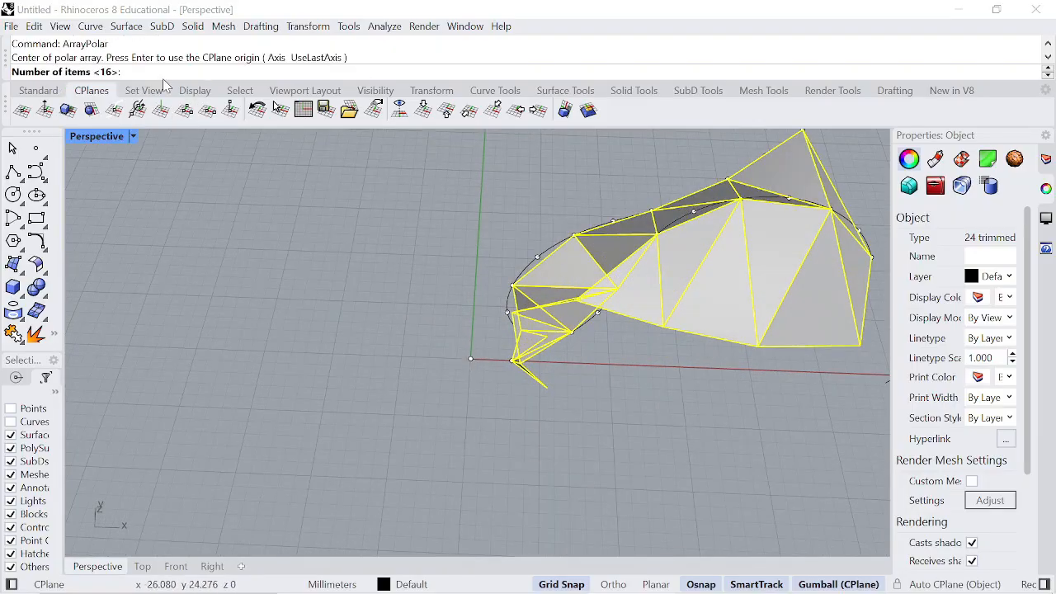
pyautogui.write('8')
pyautogui.press('Return')
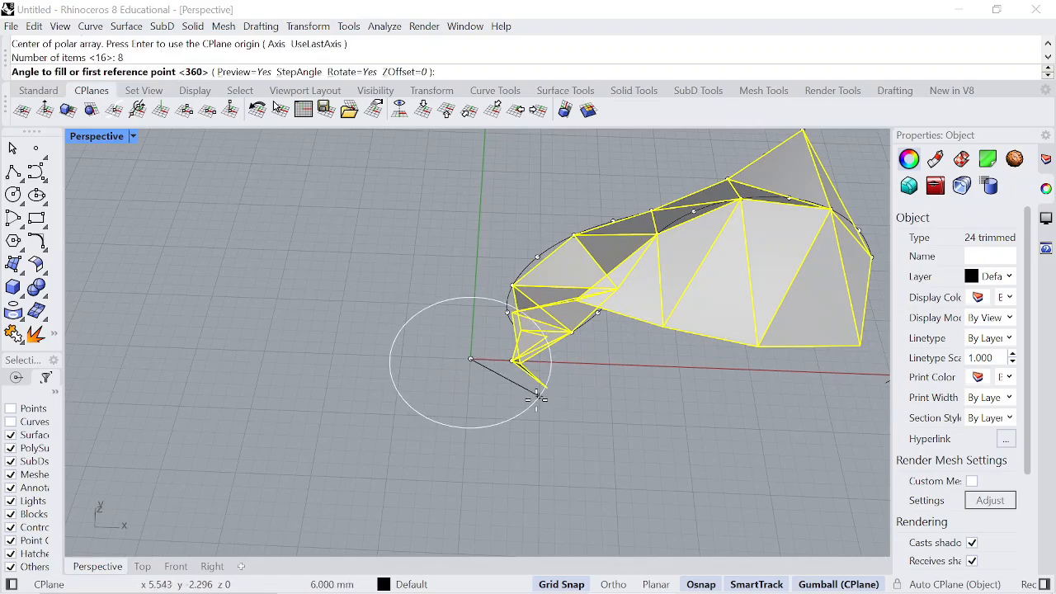
pyautogui.scroll(-7, 635, 382)
pyautogui.scroll(5, 604, 353)
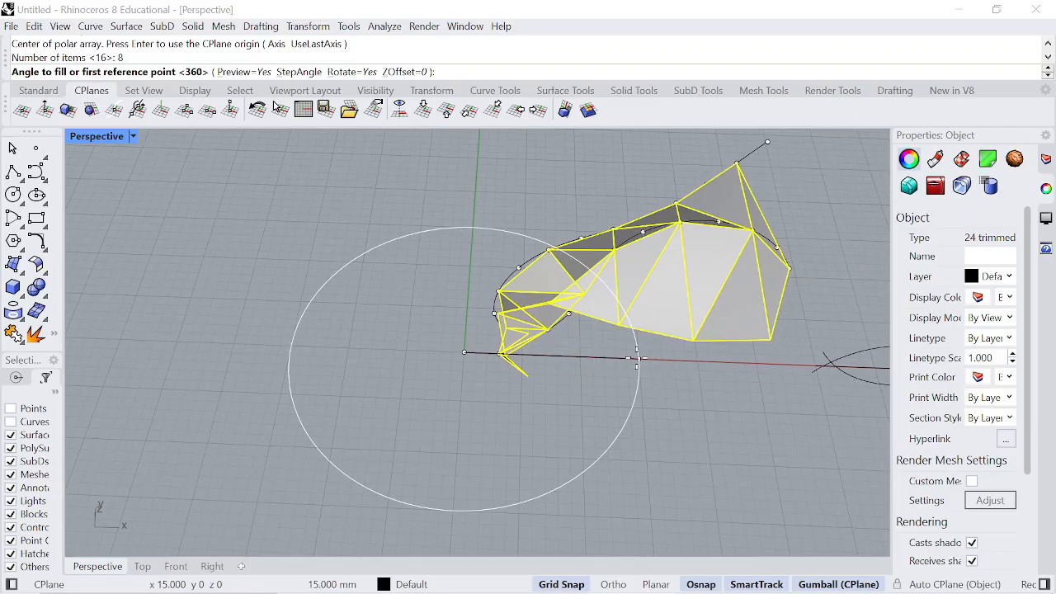
pyautogui.click(637, 359)
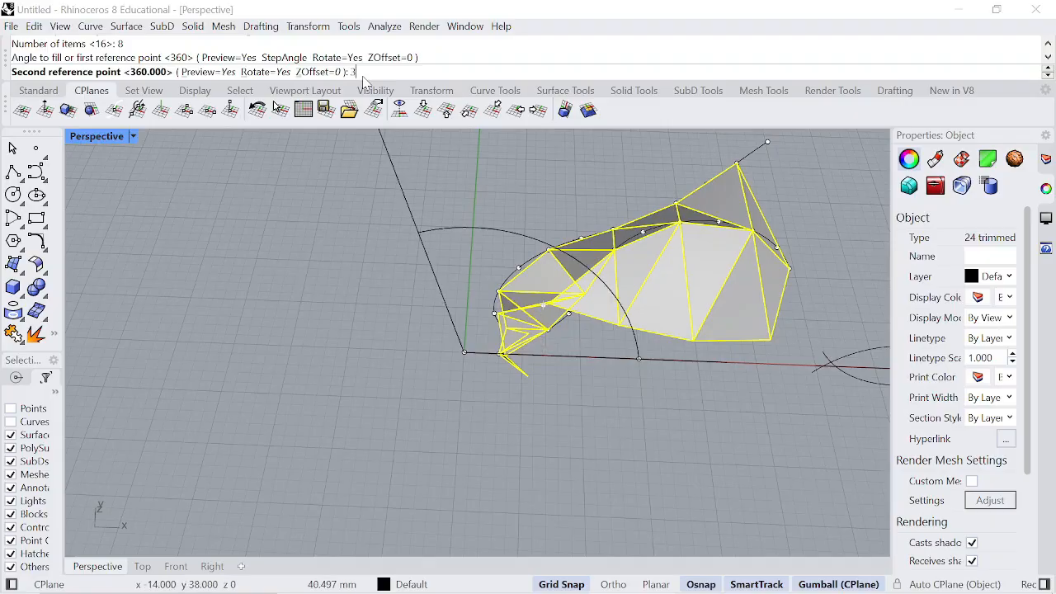
pyautogui.press('Return')
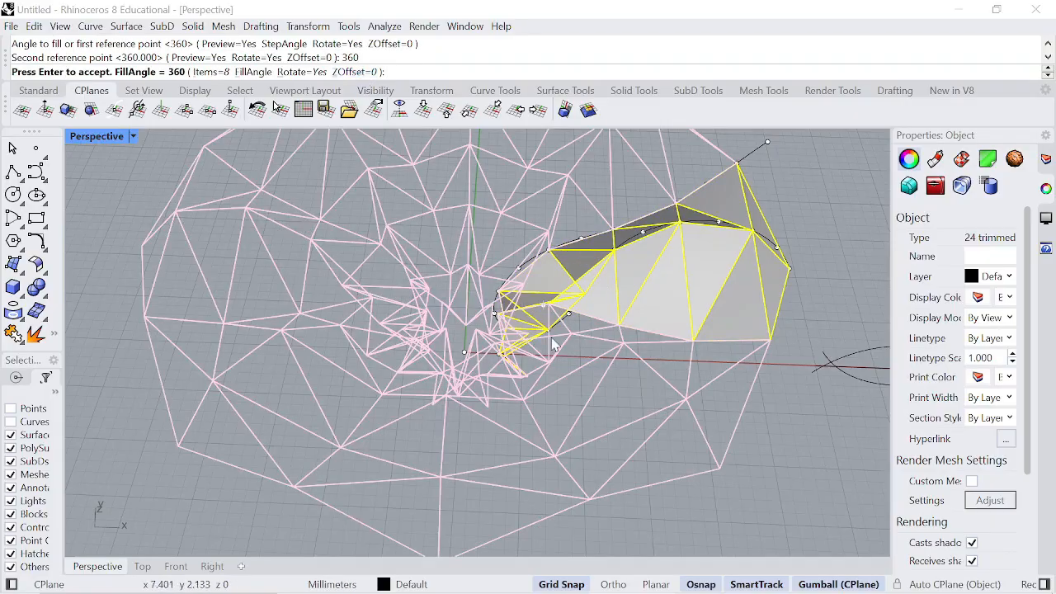
pyautogui.moveTo(554, 345); pyautogui.dragTo(524, 377, button='right')
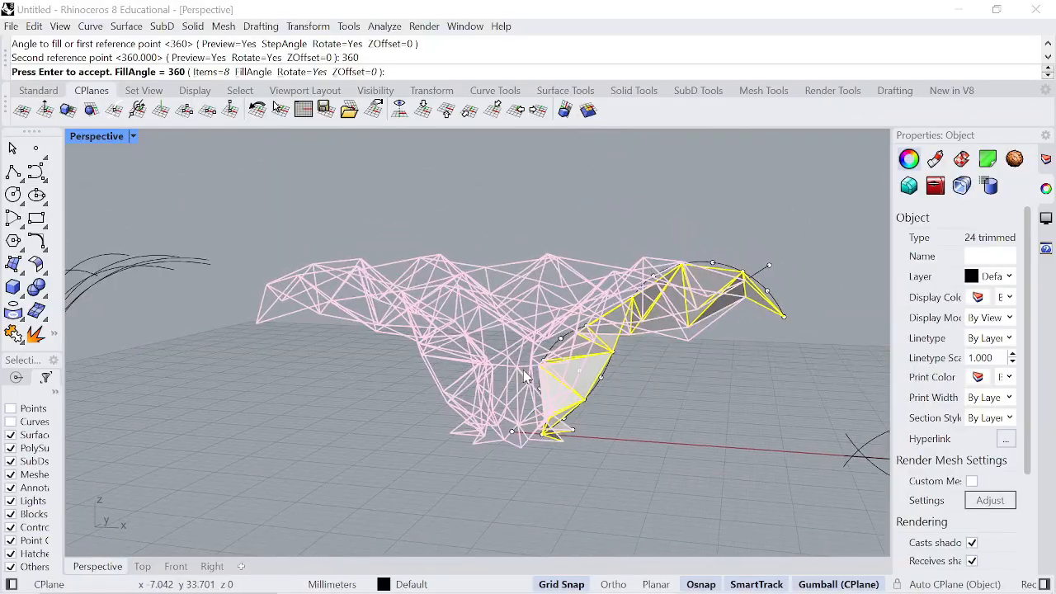
pyautogui.rightClick(524, 377)
pyautogui.scroll(-6, 633, 339)
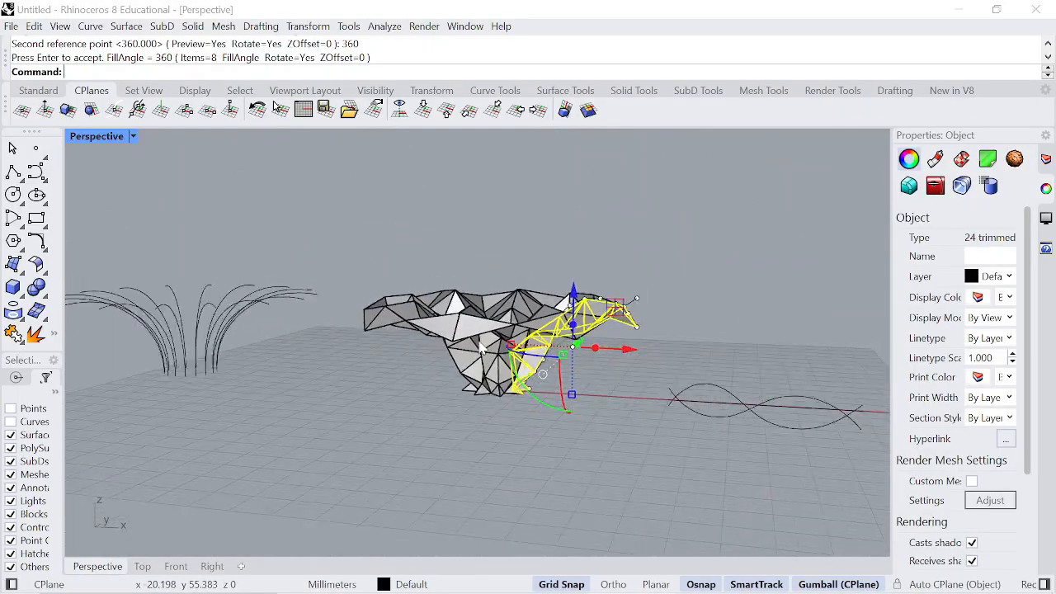
pyautogui.scroll(6, 571, 366)
pyautogui.click(630, 390)
# Restrict the selection filter to exclude surfaces, then move the division points and two guide curves out of the faceted form along negative X.
pyautogui.moveTo(630, 390); pyautogui.dragTo(72, 448, button='right')
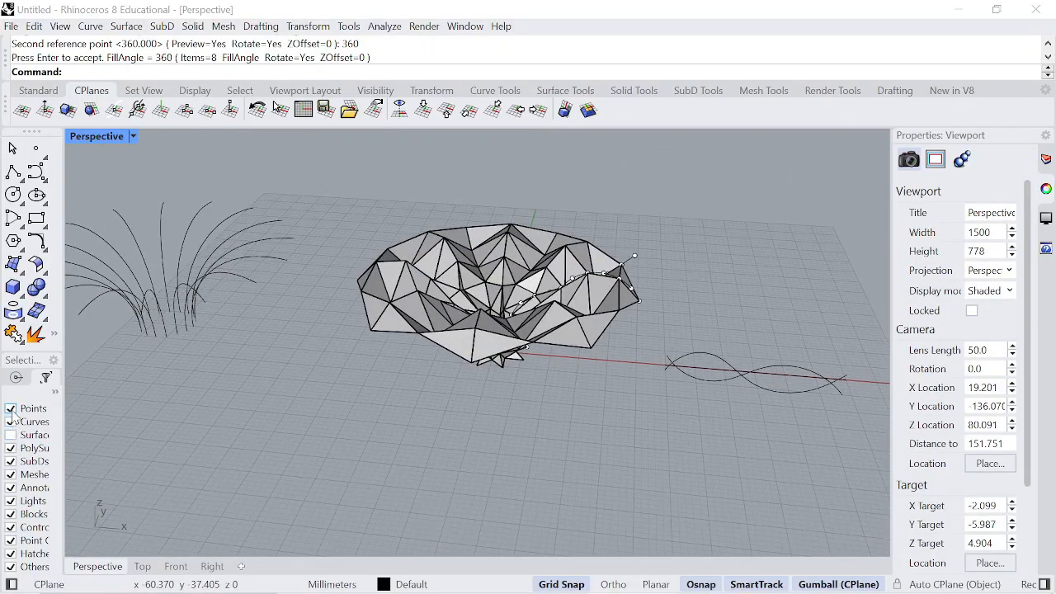
pyautogui.moveTo(650, 428); pyautogui.dragTo(647, 428)
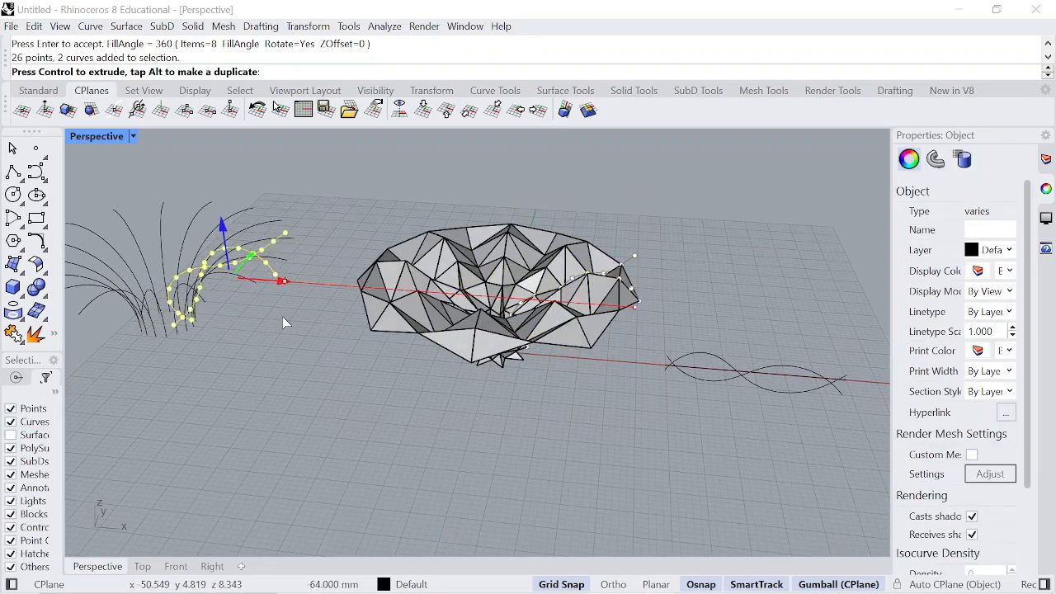
pyautogui.press('Return')
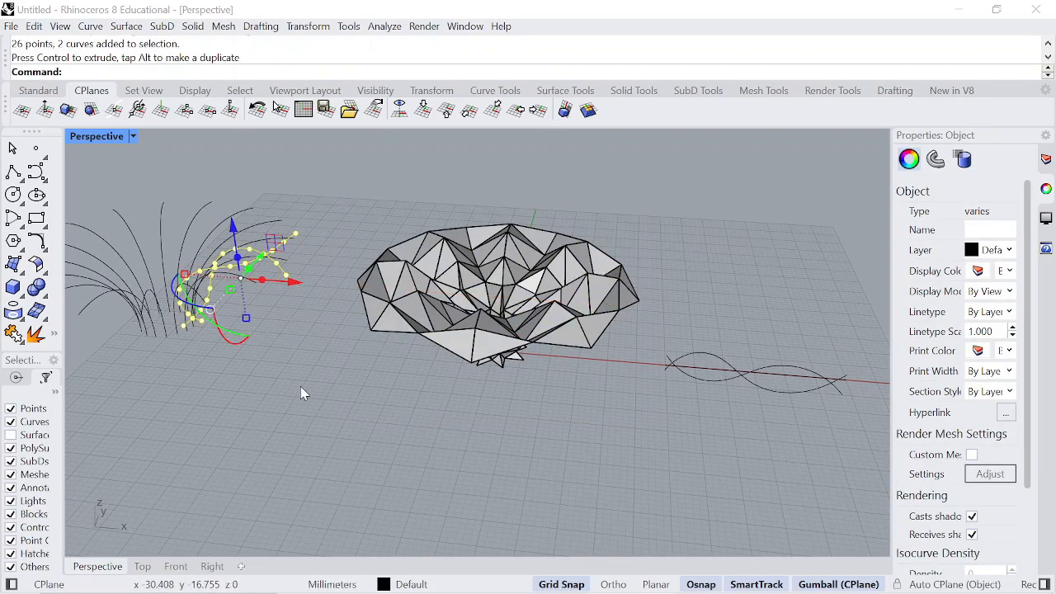
pyautogui.click(302, 393)
# Set the perspective viewport to the Monochrome display mode and frame the faceted form from a low front view.
pyautogui.moveTo(501, 268); pyautogui.dragTo(436, 330, button='right')
pyautogui.scroll(3, 494, 305)
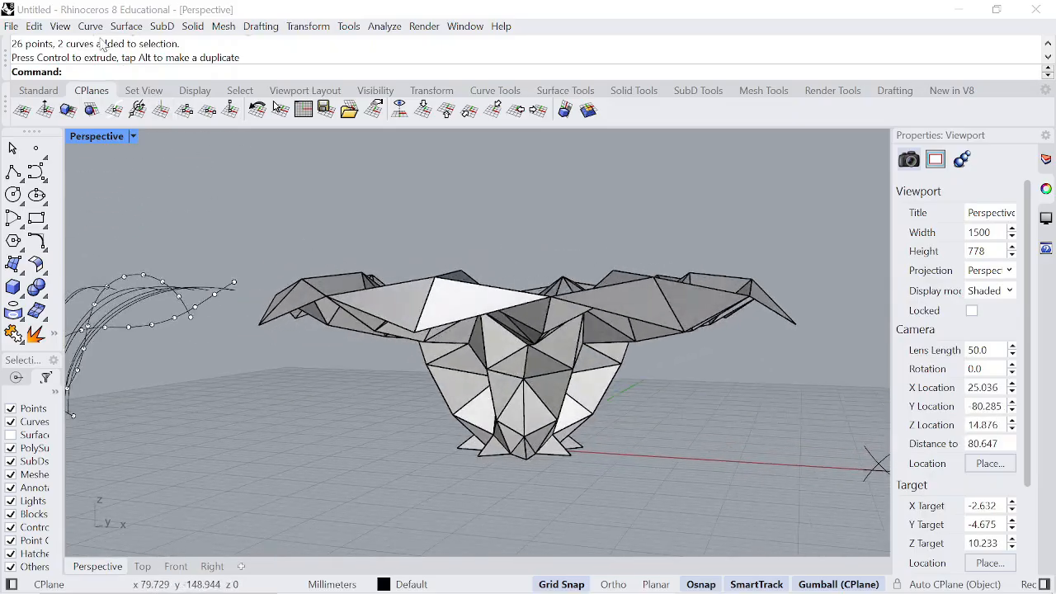
pyautogui.click(59, 26)
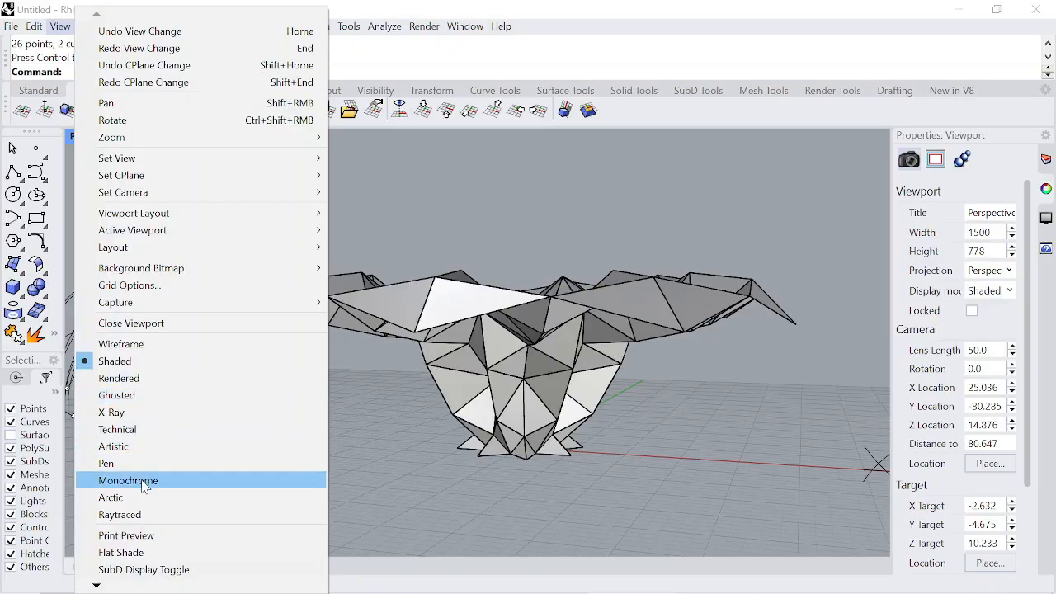
pyautogui.click(142, 485)
pyautogui.moveTo(589, 369); pyautogui.dragTo(523, 231, button='right')
pyautogui.scroll(2, 594, 353)
pyautogui.scroll(-3, 485, 346)
pyautogui.scroll(3, 499, 340)
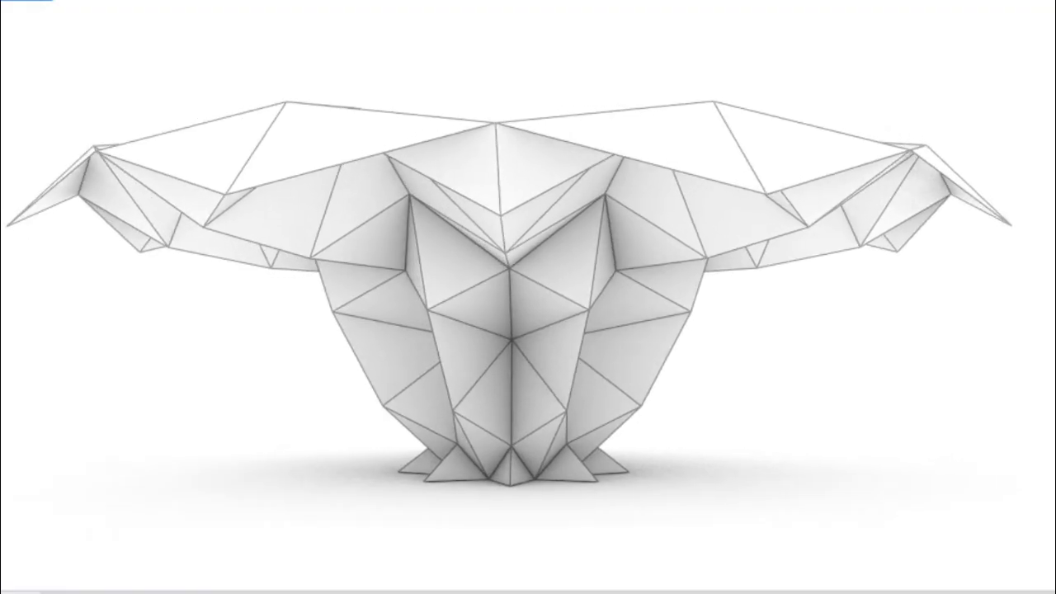